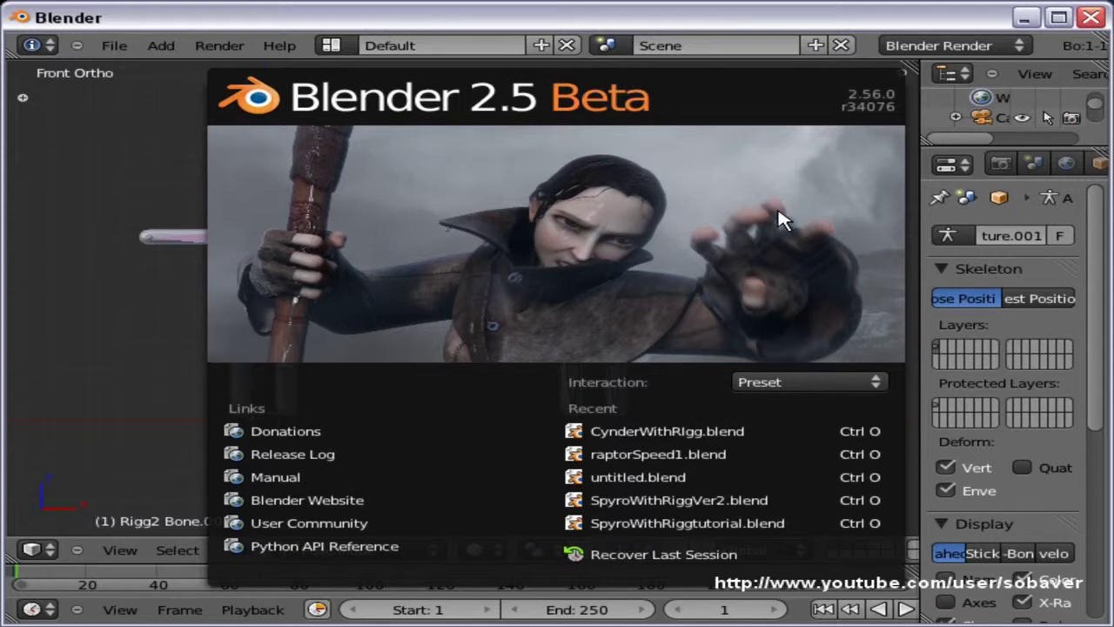
# Dismiss the splash screen and try rotating the lower spine bone of the Rigg1 armature
pyautogui.click(444, 280)
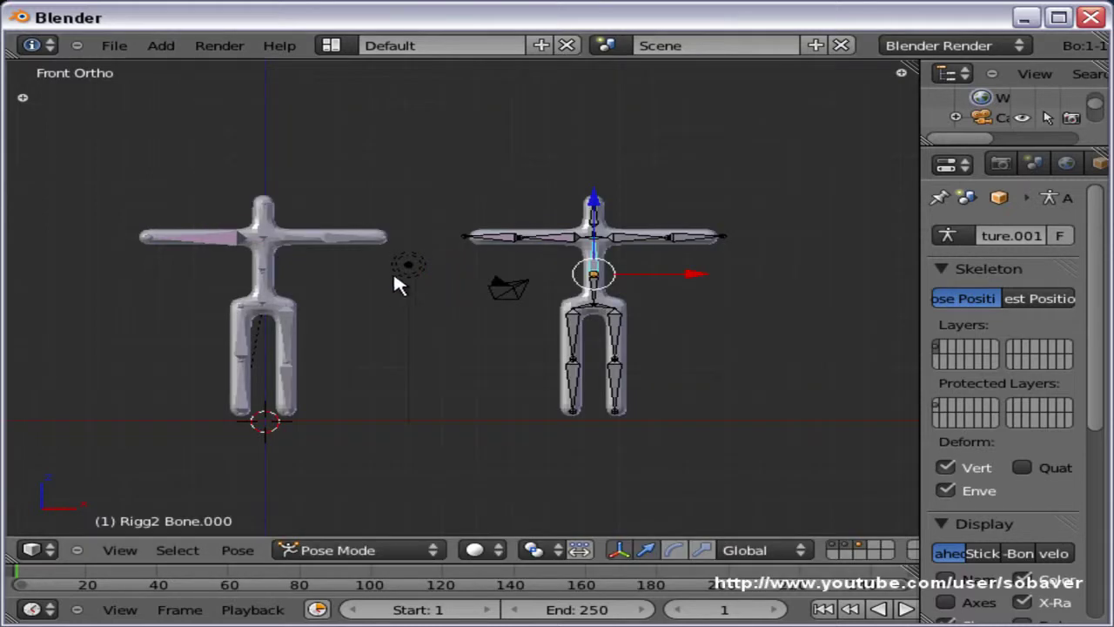
pyautogui.keyDown('ctrl'); pyautogui.scroll(5, 396, 286); pyautogui.keyUp('ctrl')
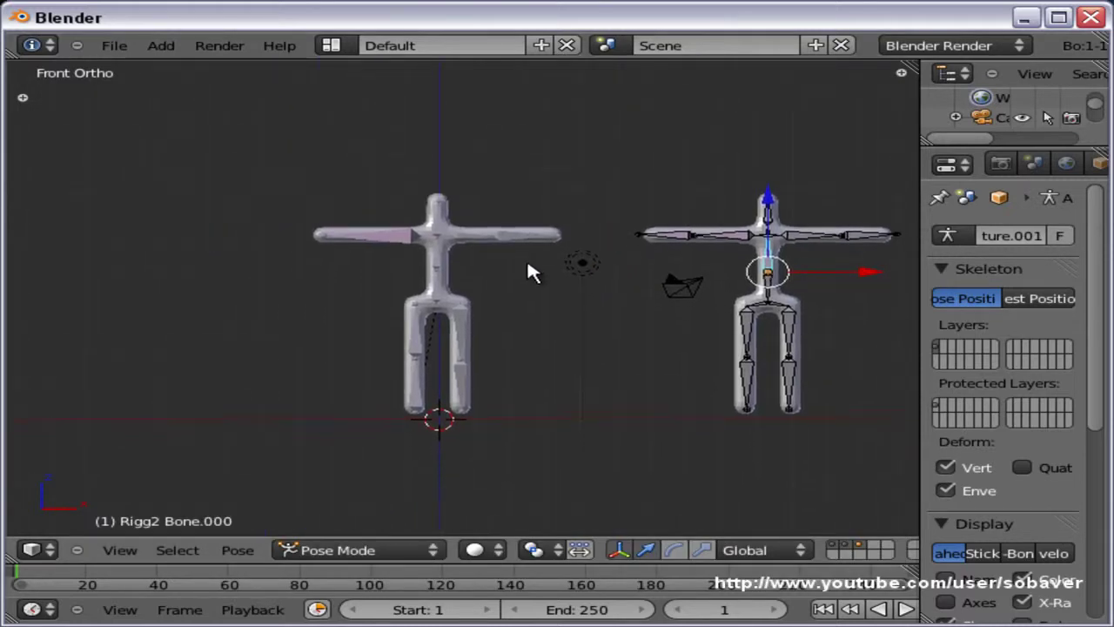
pyautogui.keyDown('shift'); pyautogui.moveTo(532, 273); pyautogui.dragTo(523, 249, button='middle'); pyautogui.keyUp('shift')
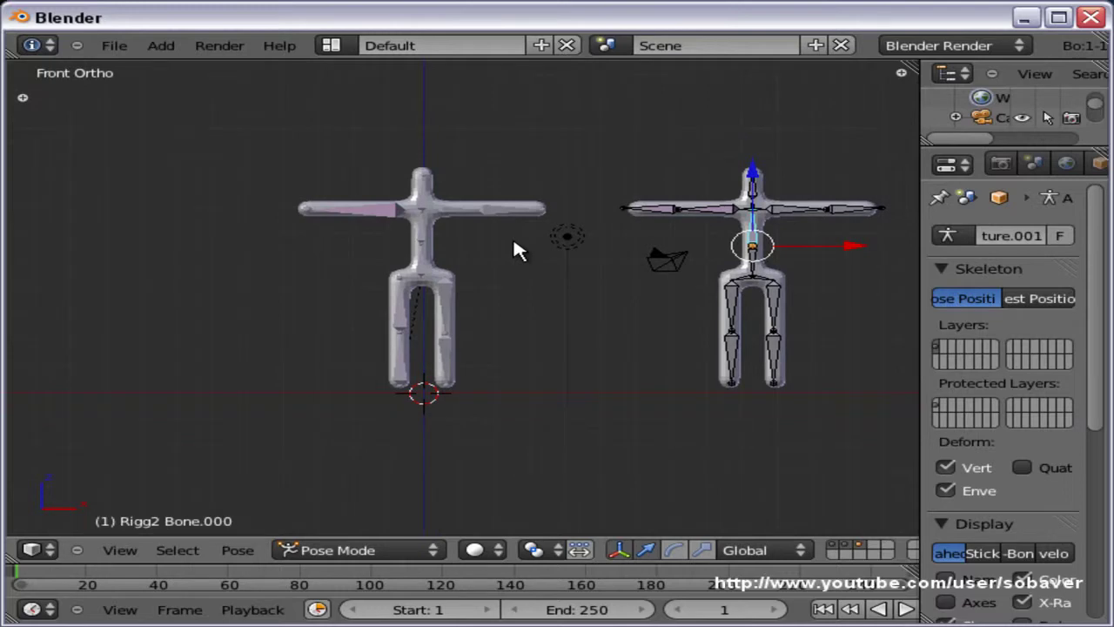
pyautogui.rightClick(416, 254)
pyautogui.press('r')
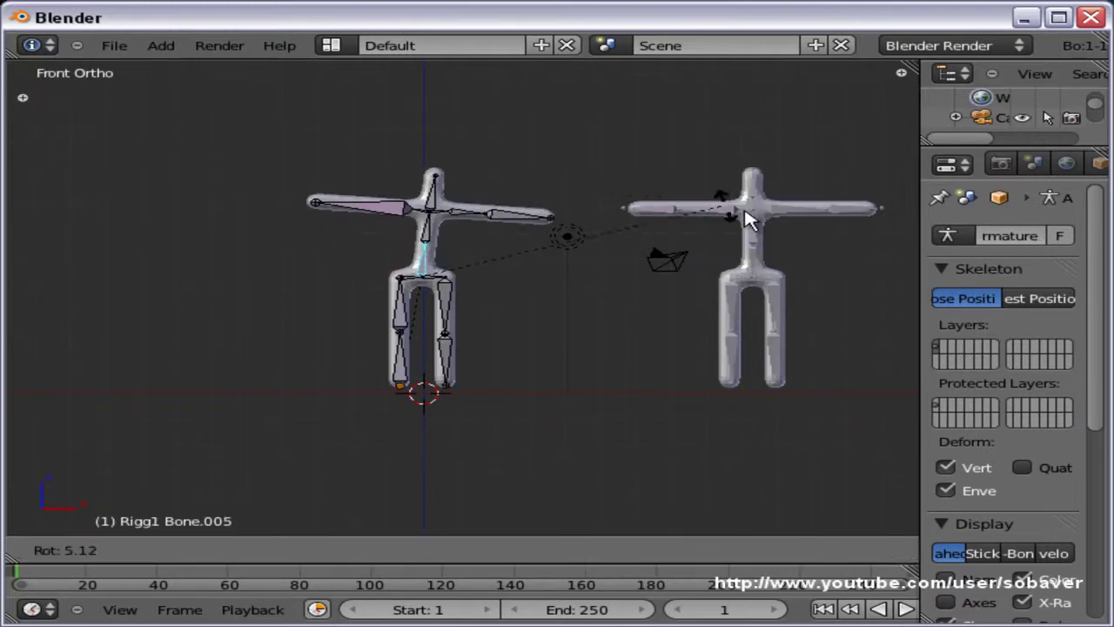
pyautogui.press('Escape')
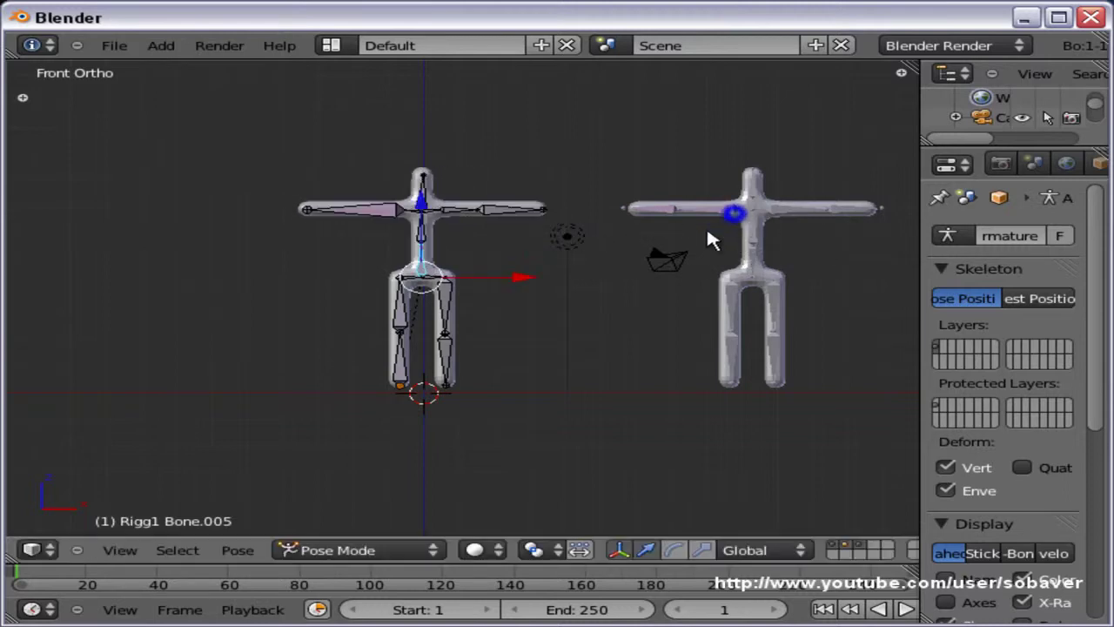
pyautogui.hotkey('ctrl', 'Tab')
pyautogui.hotkey('ctrl', 'Tab')
pyautogui.hotkey('ctrl', 'Tab')
pyautogui.hotkey('ctrl', 'Tab')
pyautogui.hotkey('ctrl', 'Tab')
pyautogui.hotkey('ctrl', 'Tab')
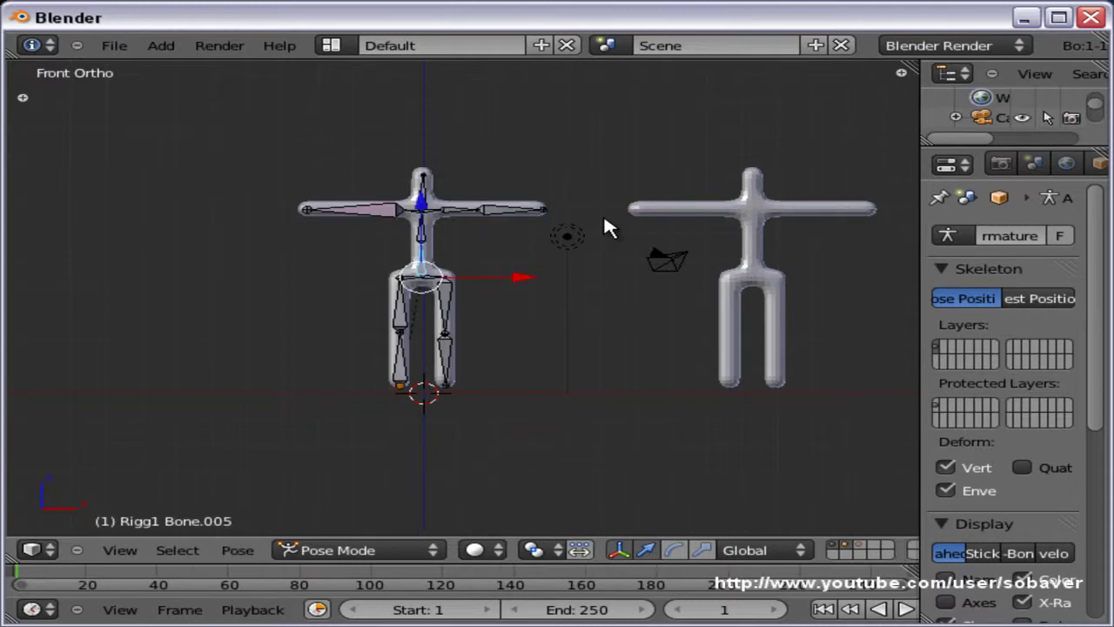
# Maximize the 3D view, frame the whole Rigg1 figure and deselect all of its bones
pyautogui.press('KP_Decimal')
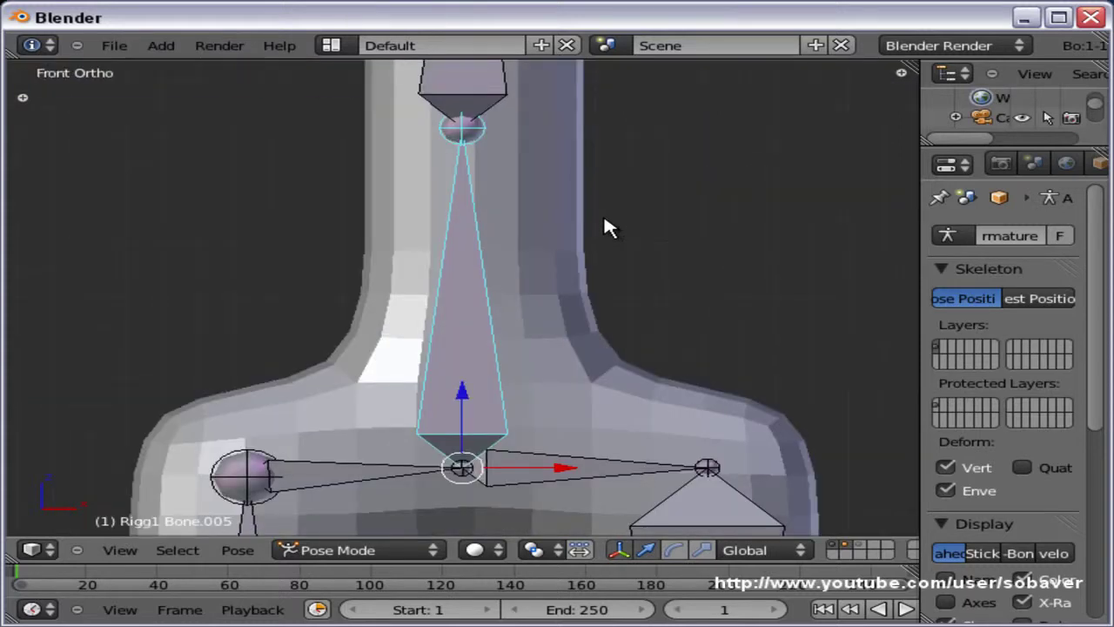
pyautogui.hotkey('ctrl', 'Up')
pyautogui.scroll(-8, 607, 228)
pyautogui.press('a')
pyautogui.scroll(-3, 602, 209)
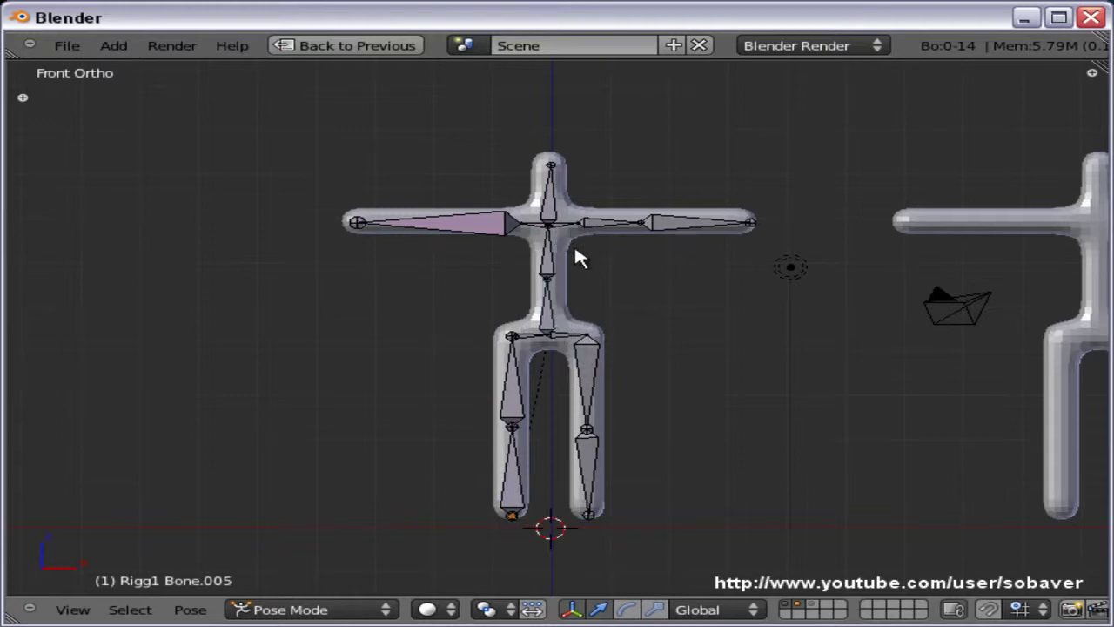
# Try rotating Rigg1's upper spine bone and its lower spine bone, cancelling each rotation
pyautogui.rightClick(560, 272)
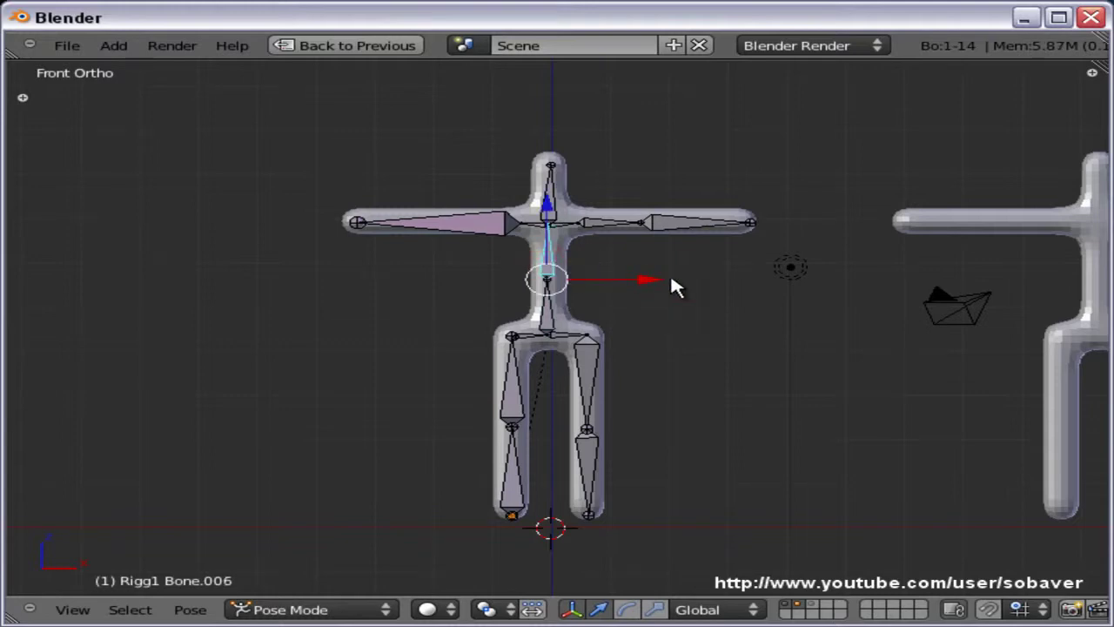
pyautogui.press('r')
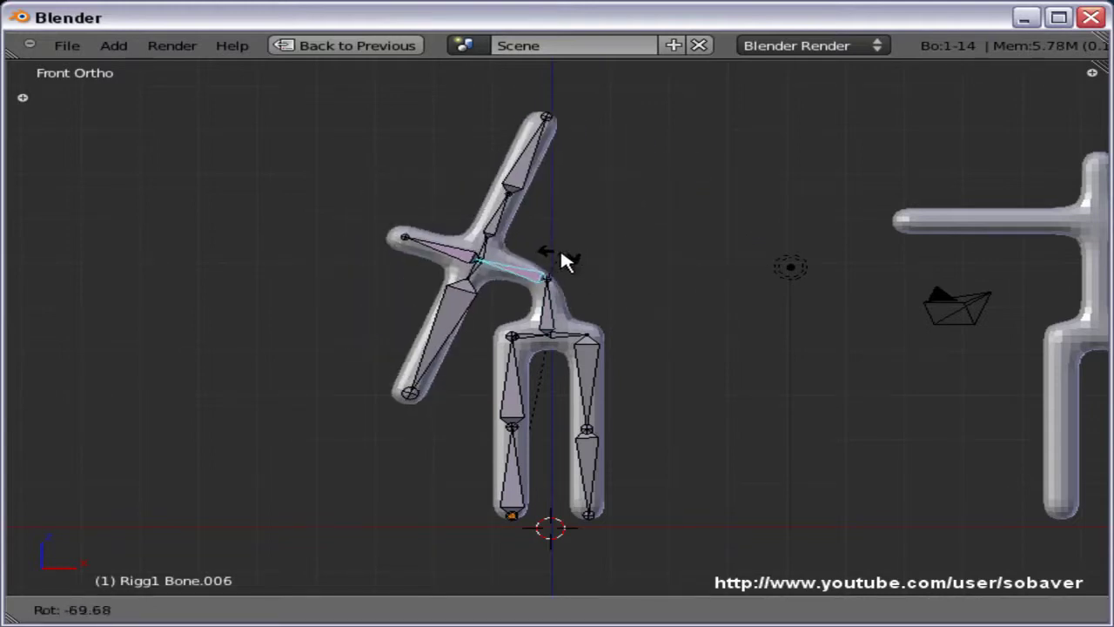
pyautogui.rightClick(714, 322)
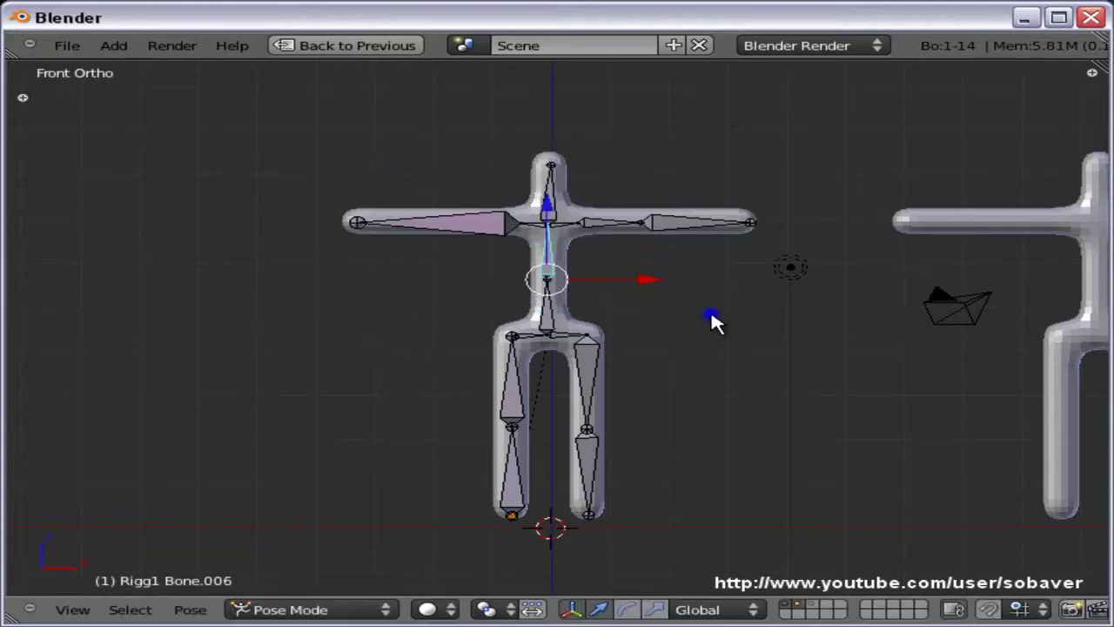
pyautogui.rightClick(550, 321)
pyautogui.press('r')
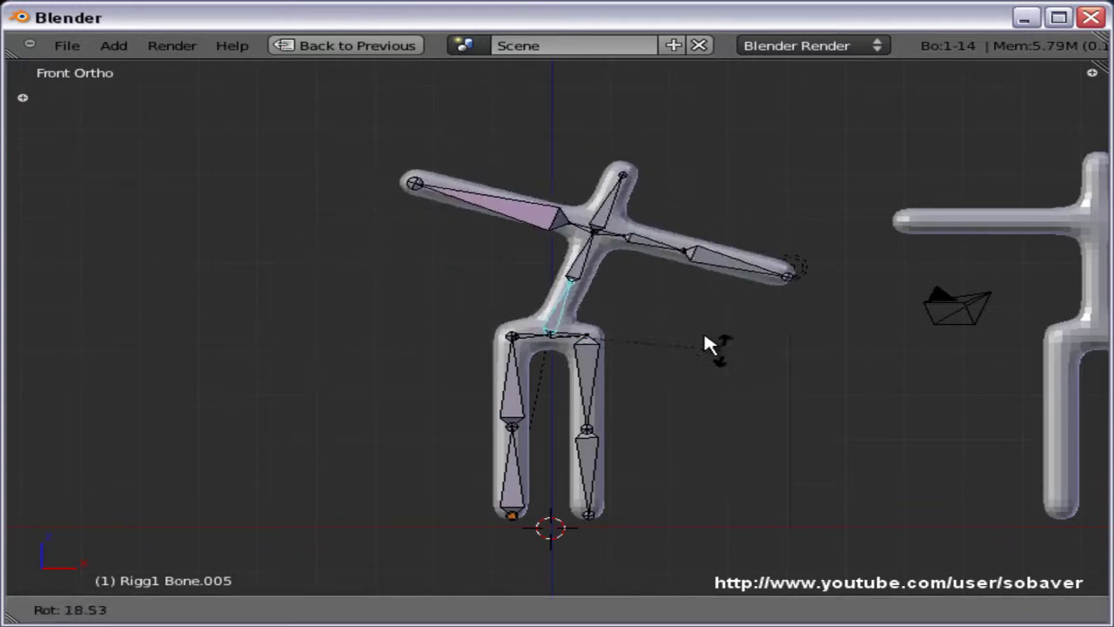
pyautogui.rightClick(651, 350)
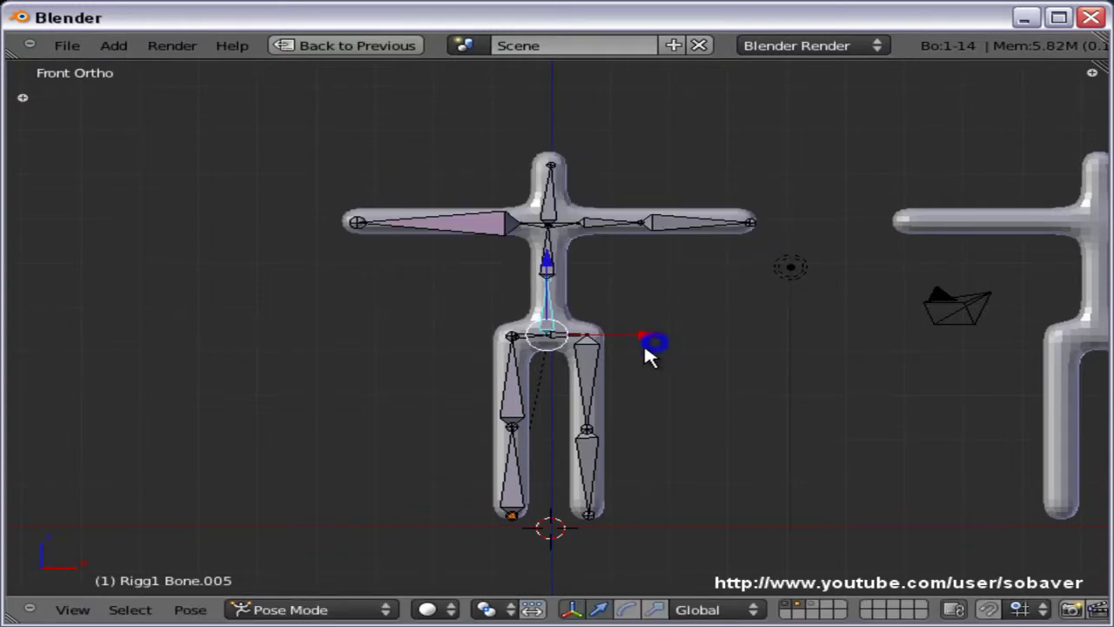
# Try rotating the root bone in Rigg1's right lower leg from an angled perspective view
pyautogui.rightClick(522, 484)
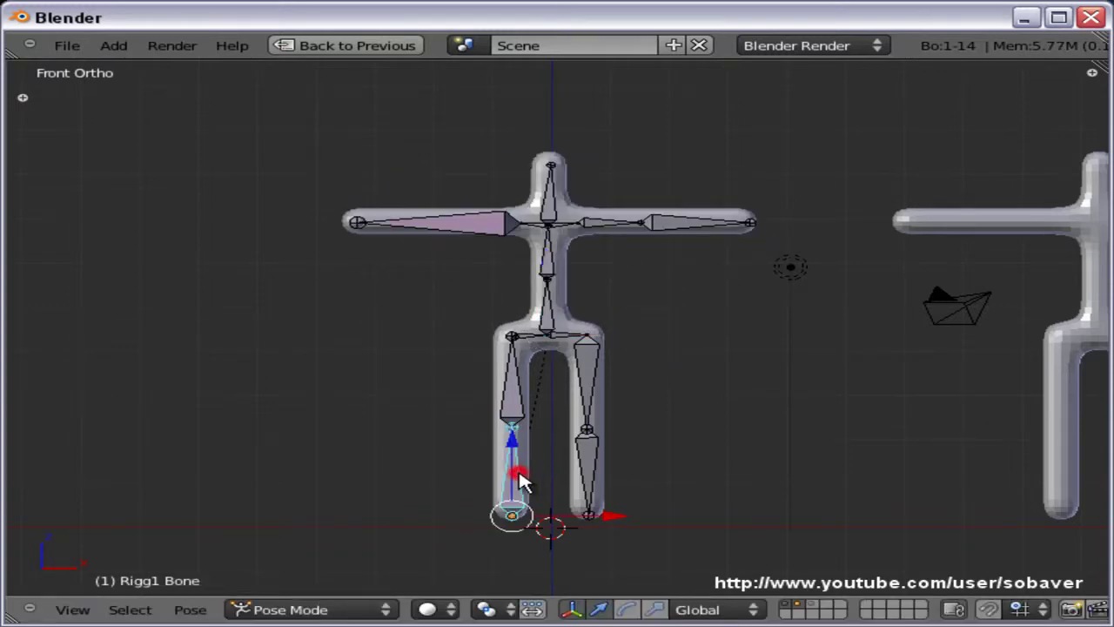
pyautogui.moveTo(542, 478); pyautogui.dragTo(726, 381, button='middle')
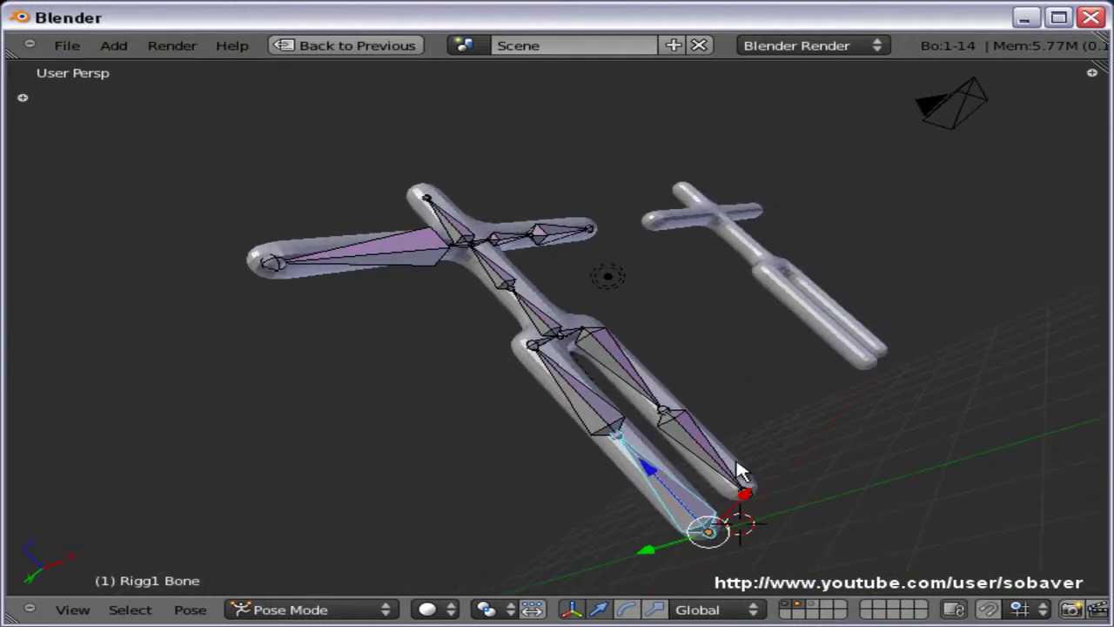
pyautogui.moveTo(738, 471); pyautogui.dragTo(737, 449, button='middle')
pyautogui.press('r')
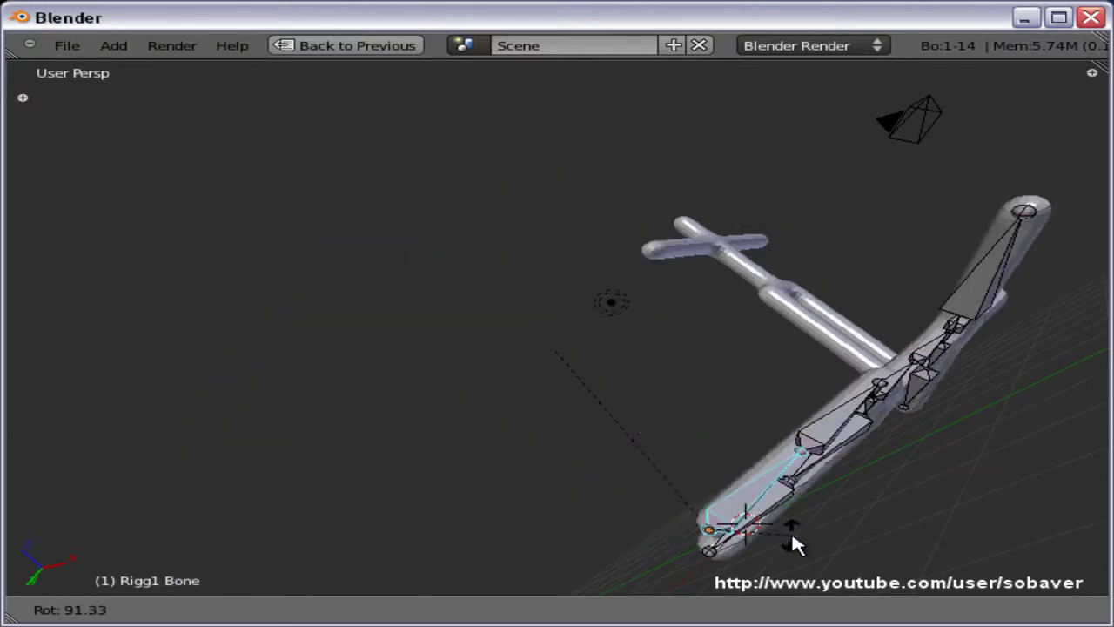
pyautogui.rightClick(597, 449)
pyautogui.moveTo(641, 465); pyautogui.dragTo(557, 418, button='middle')
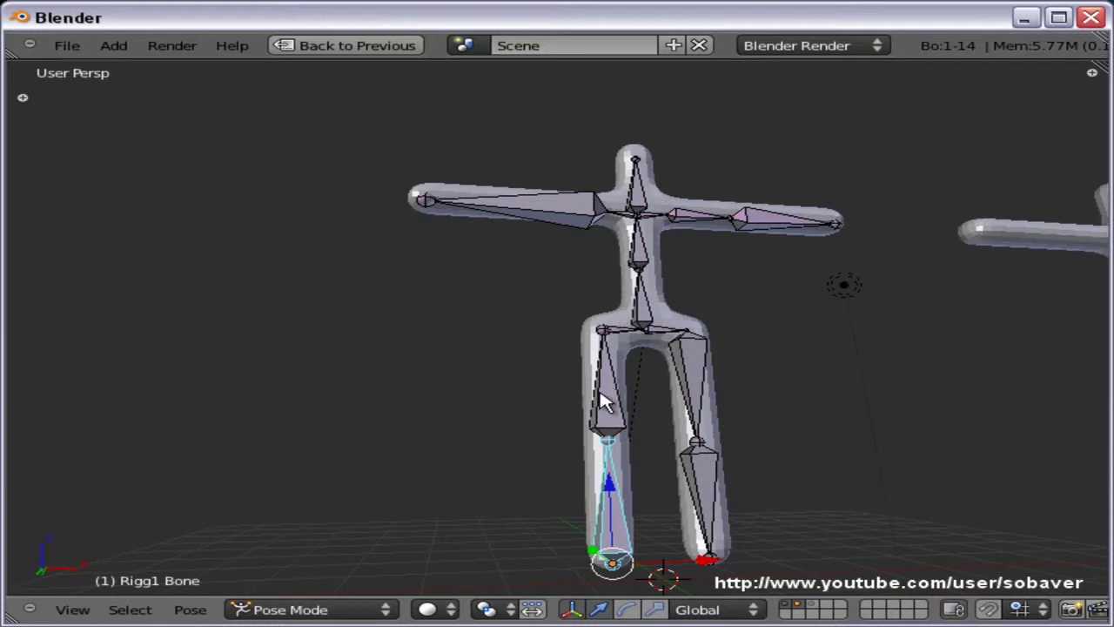
# Swing Rigg1's left leg outward by rotating its lower leg bone and its thigh bone
pyautogui.rightClick(691, 474)
pyautogui.press('r')
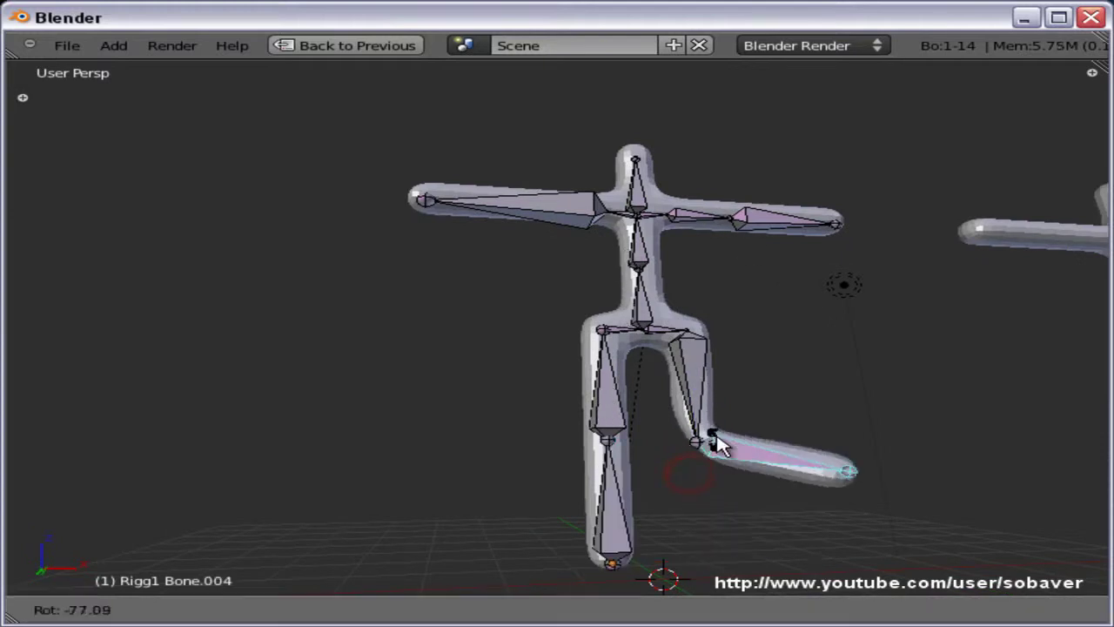
pyautogui.rightClick(709, 452)
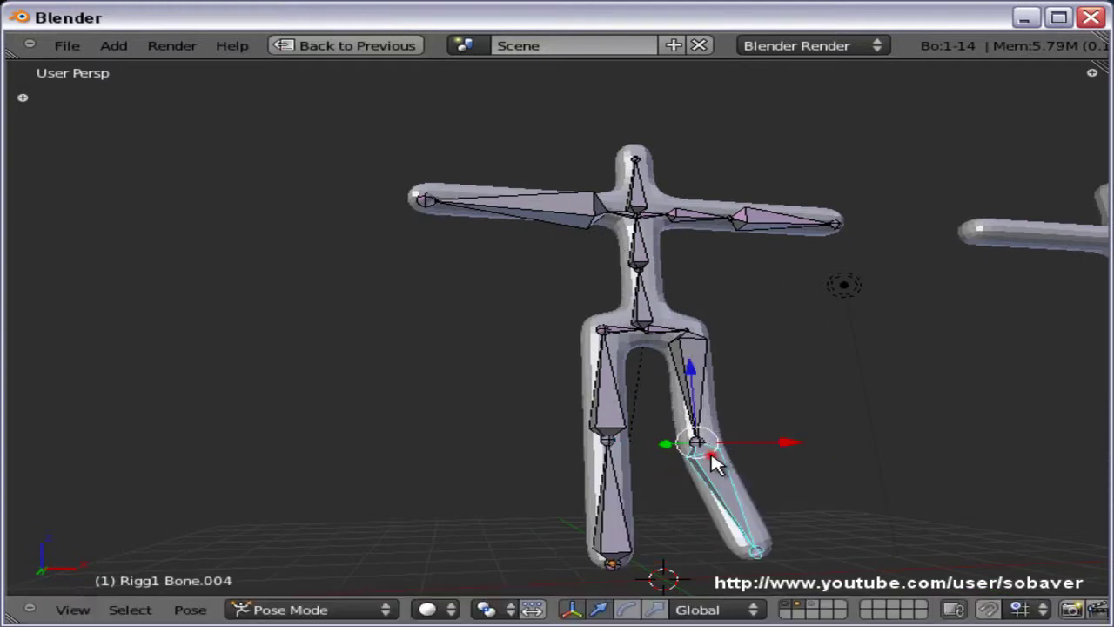
pyautogui.rightClick(703, 368)
pyautogui.press('r')
pyautogui.click(797, 265)
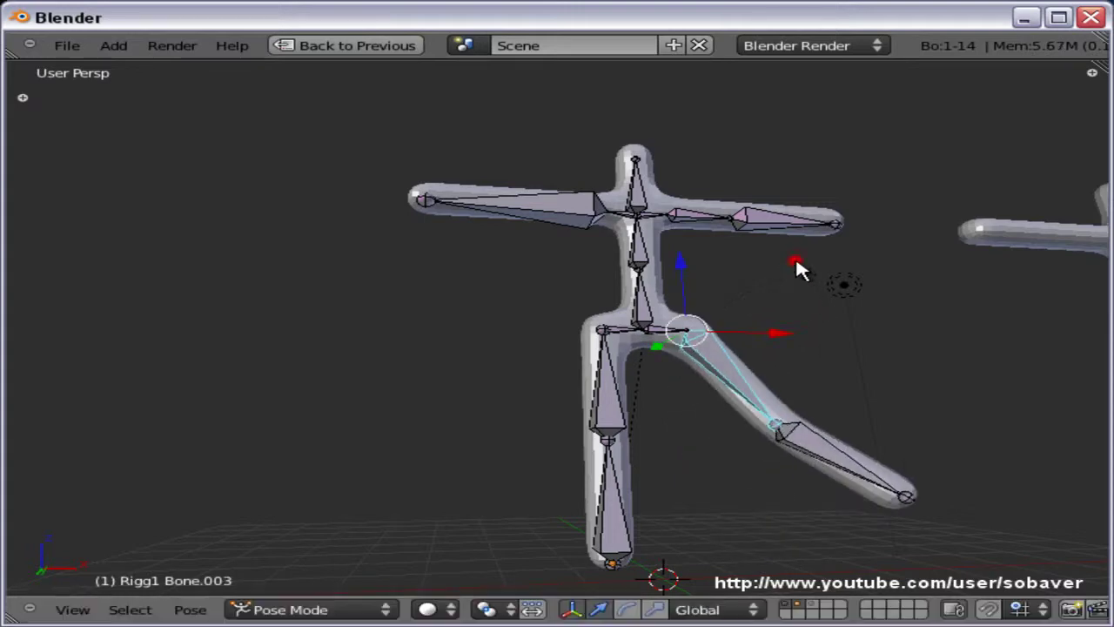
# Try rotating Rigg1's right thigh bone and cancel the rotation
pyautogui.rightClick(609, 362)
pyautogui.press('r')
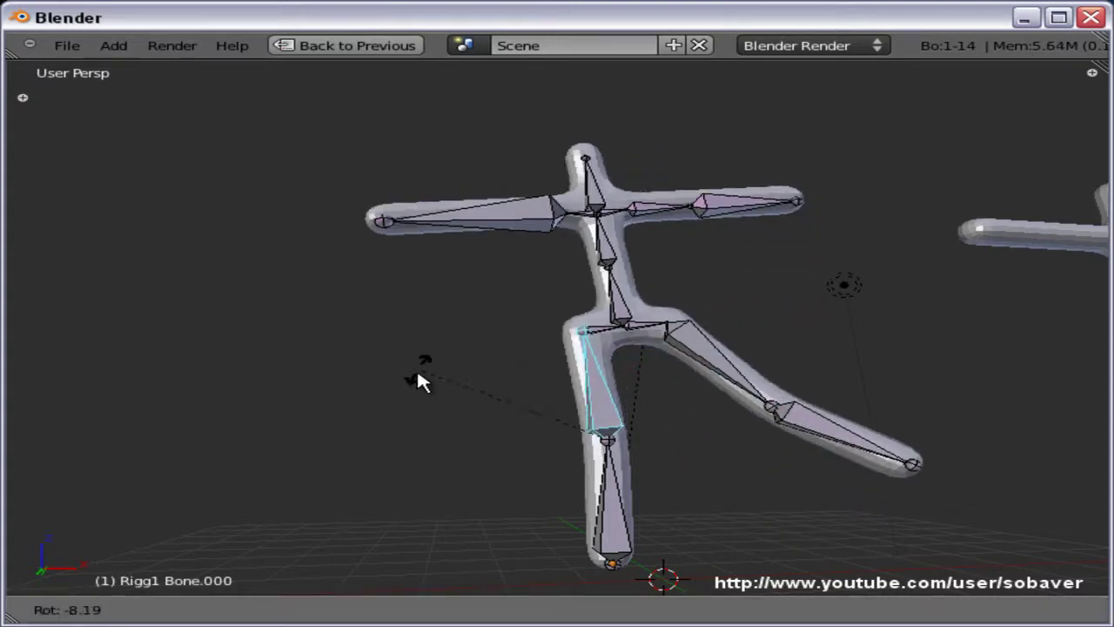
pyautogui.rightClick(470, 318)
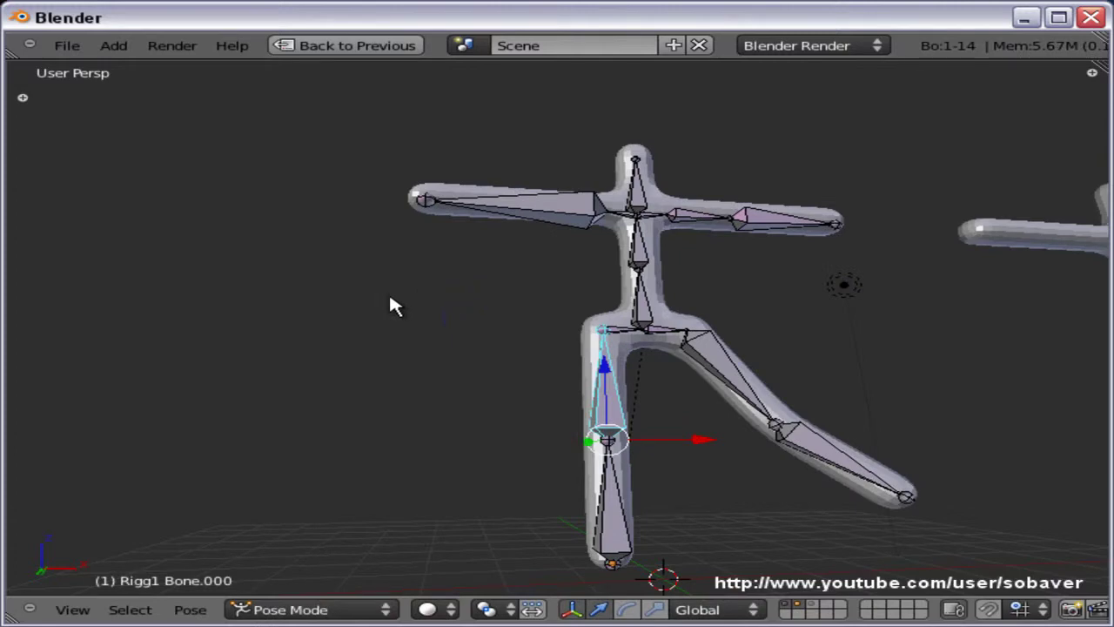
# Clear the rotation of all Rigg1 bones and return to the front orthographic view
pyautogui.press('a')
pyautogui.hotkey('alt', 'r')
pyautogui.click(389, 305)
pyautogui.hotkey('shift', 'c')
pyautogui.press('KP_3')
pyautogui.press('KP_8')
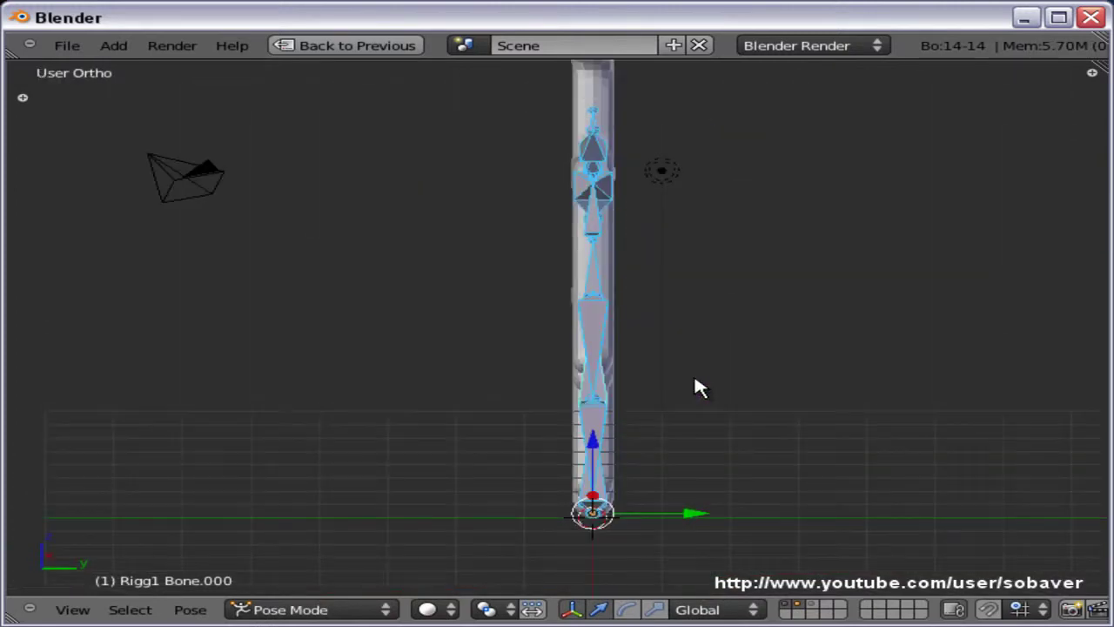
pyautogui.press('KP_1')
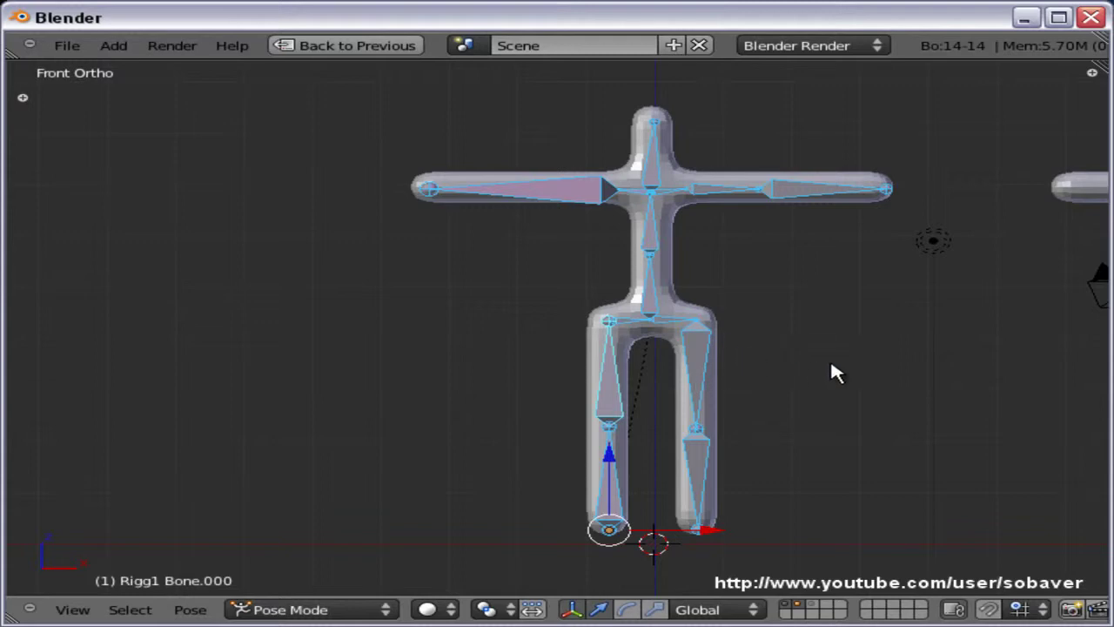
# Make the second figure's Rigg2 armature active with none of its bones selected
pyautogui.keyDown('shift'); pyautogui.moveTo(848, 372); pyautogui.dragTo(41, 416, button='middle'); pyautogui.keyUp('shift')
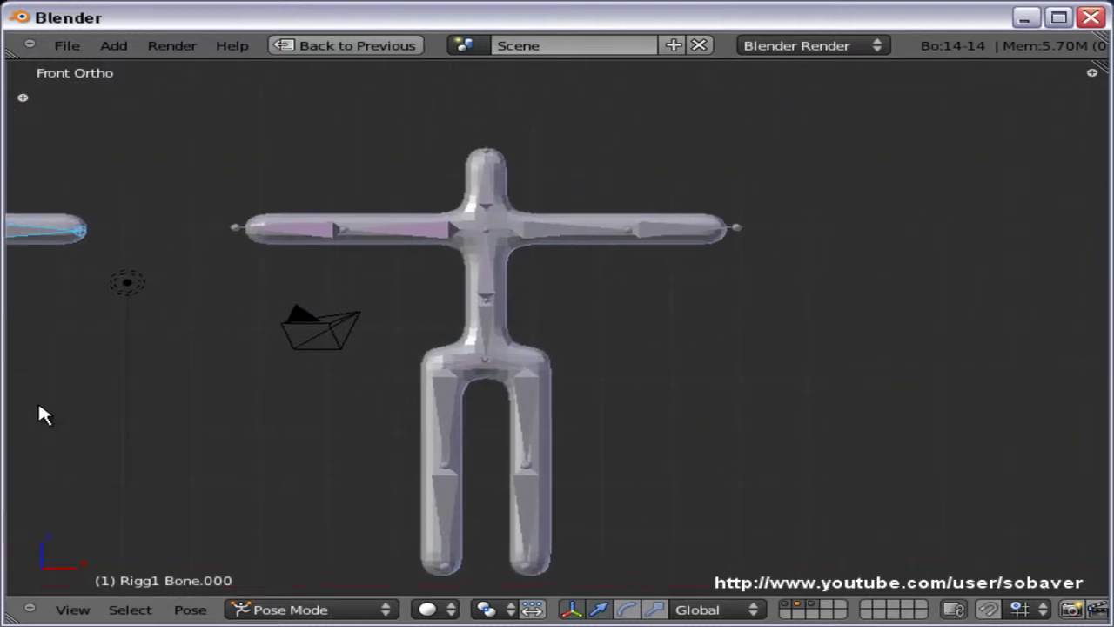
pyautogui.rightClick(491, 331)
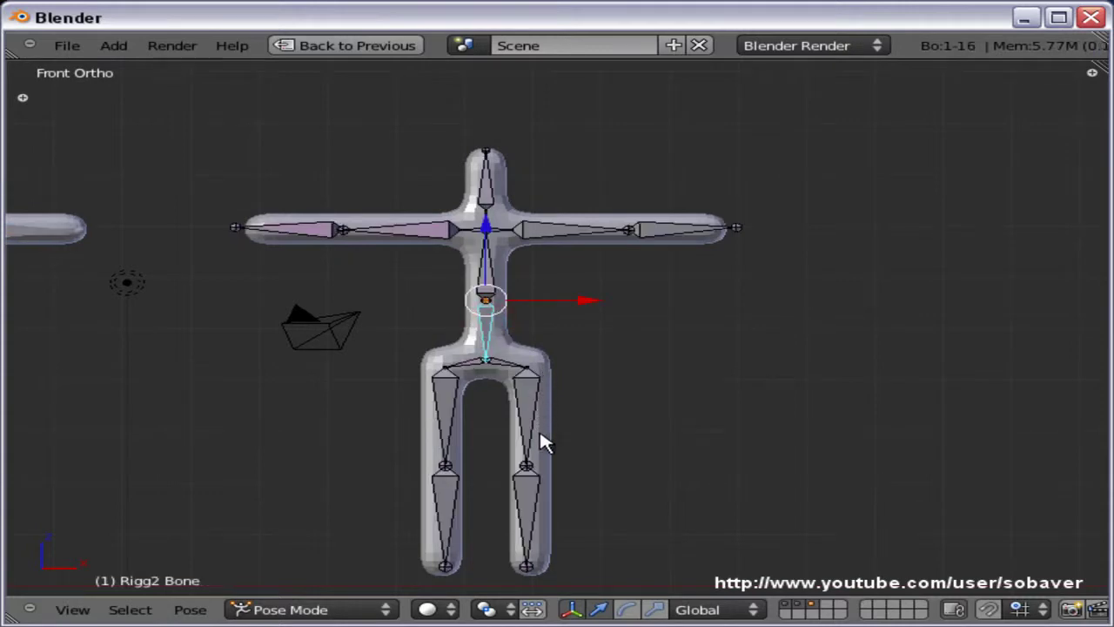
pyautogui.press('a')
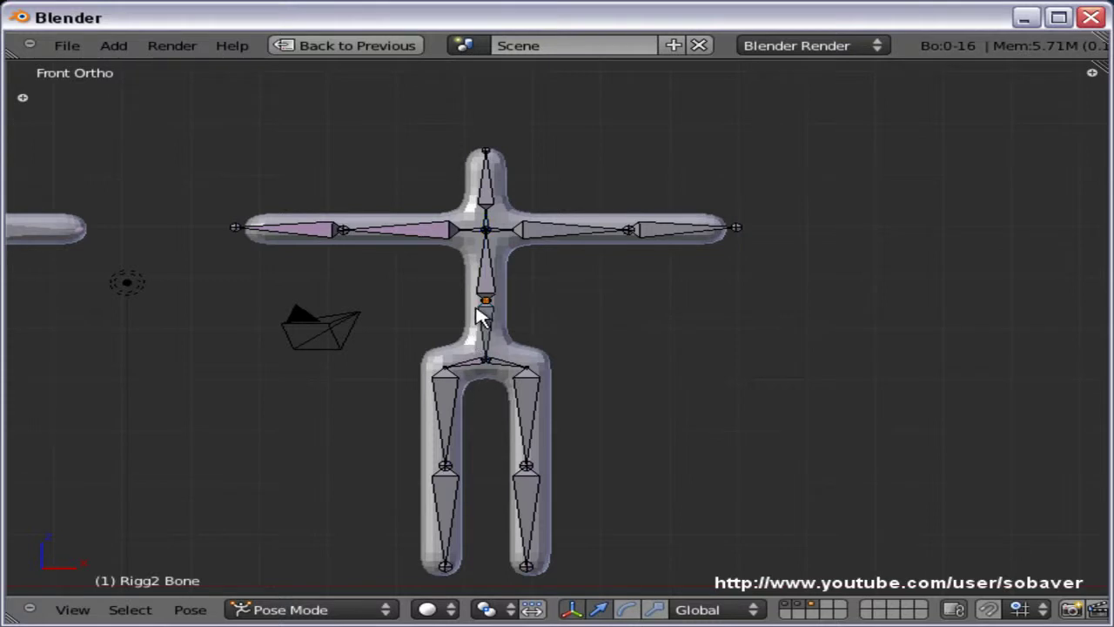
# Move Rigg2's upper spine bone sideways off the lower spine bone, and clear its location
pyautogui.rightClick(486, 281)
pyautogui.press('g')
pyautogui.rightClick(487, 300)
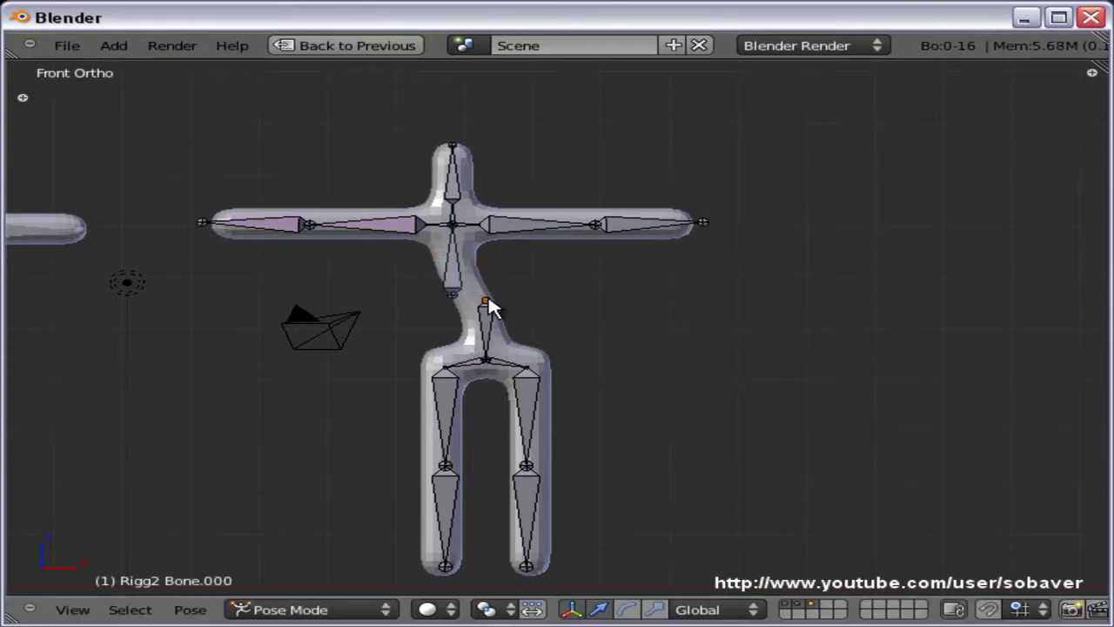
pyautogui.rightClick(488, 301)
pyautogui.rightClick(448, 271)
pyautogui.hotkey('alt', 'g')
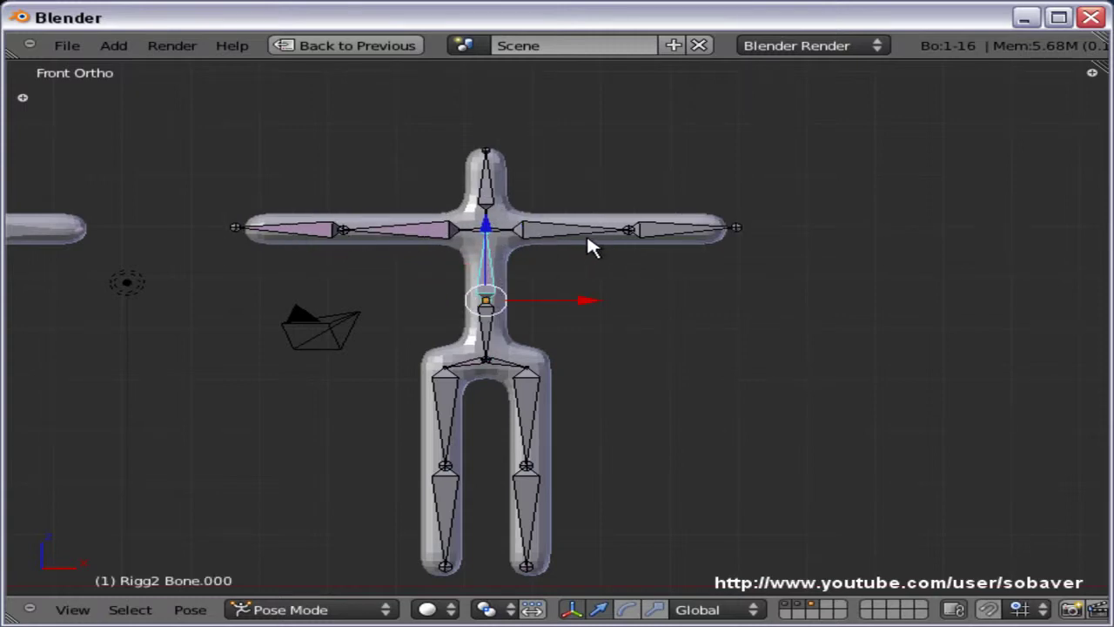
# Try rotating Rigg2's right and left thigh bones, cancelling each rotation
pyautogui.rightClick(447, 393)
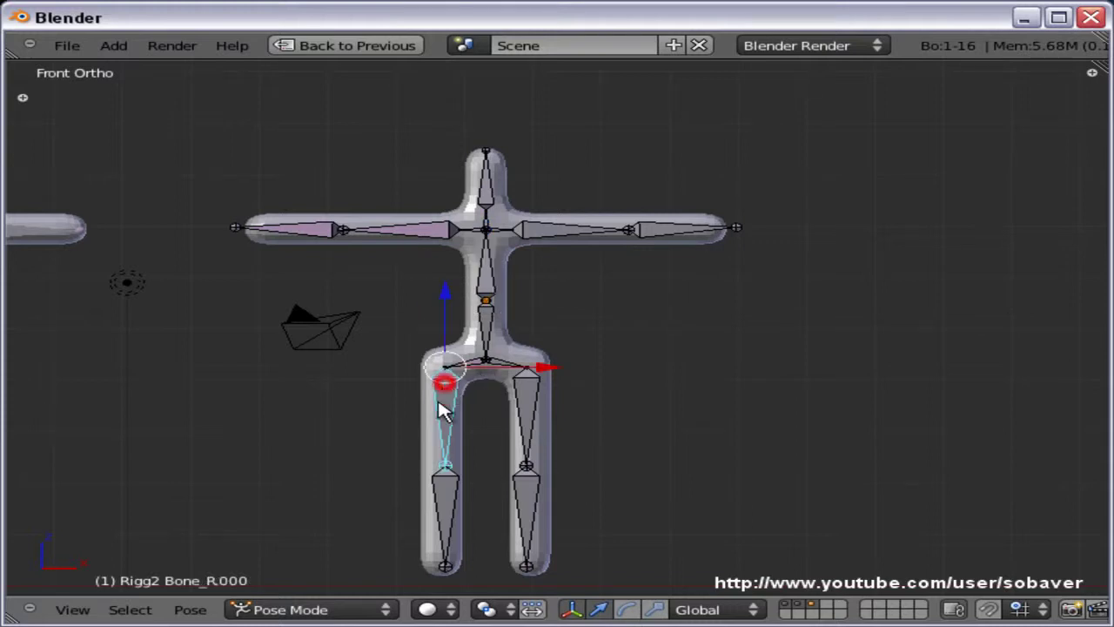
pyautogui.press('r')
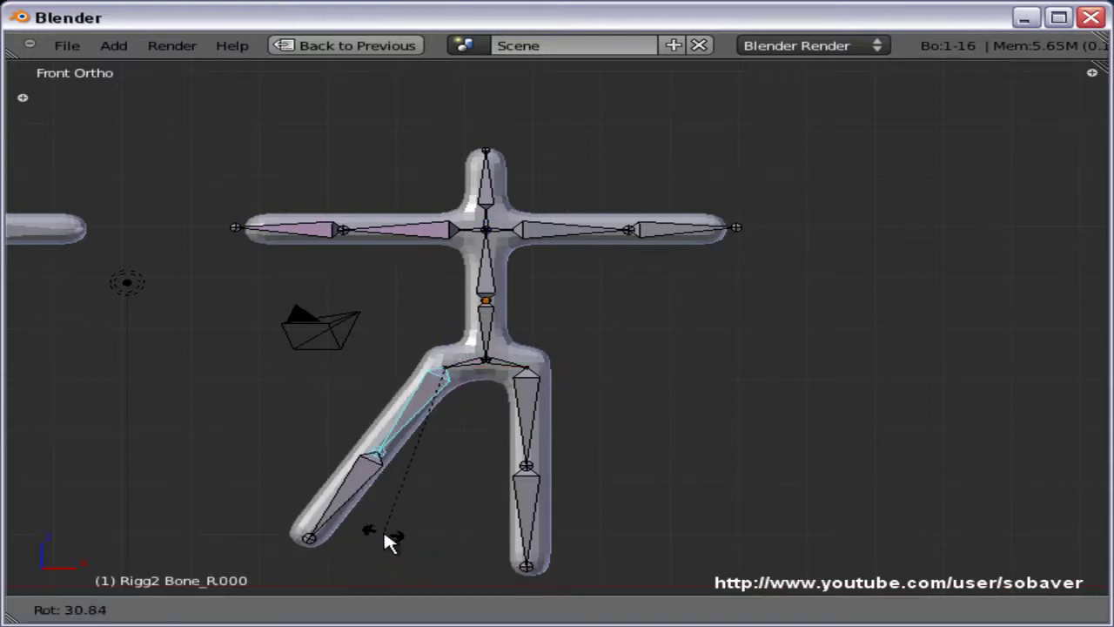
pyautogui.rightClick(398, 511)
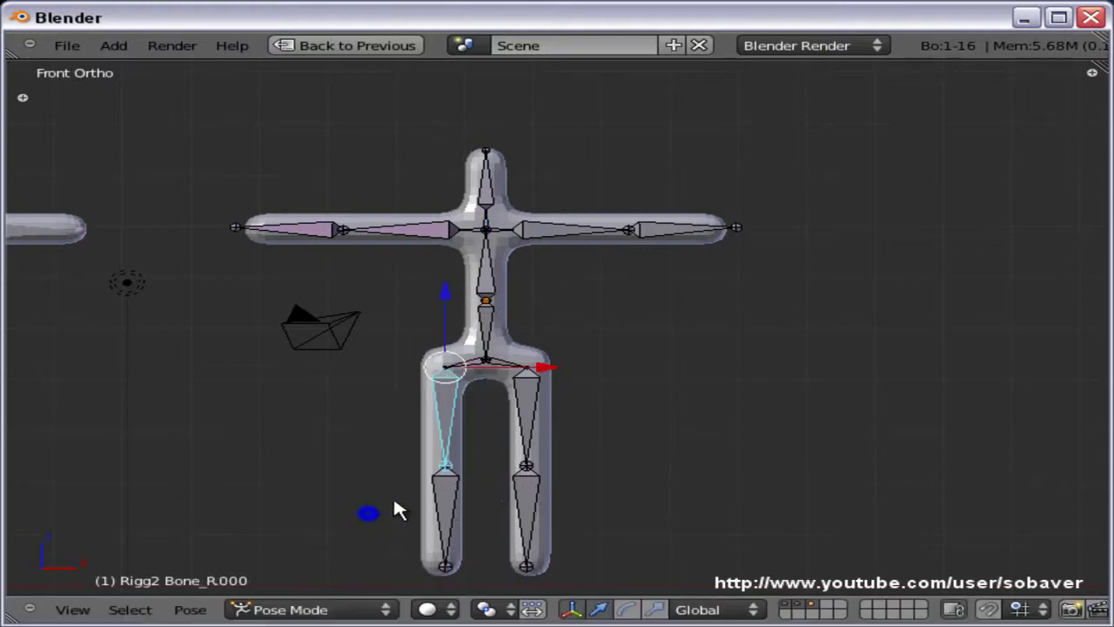
pyautogui.rightClick(542, 435)
pyautogui.press('r')
pyautogui.rightClick(595, 406)
# Try rotating Rigg2's lower spine bone and its upper spine bone, cancelling each rotation
pyautogui.rightClick(485, 322)
pyautogui.press('r')
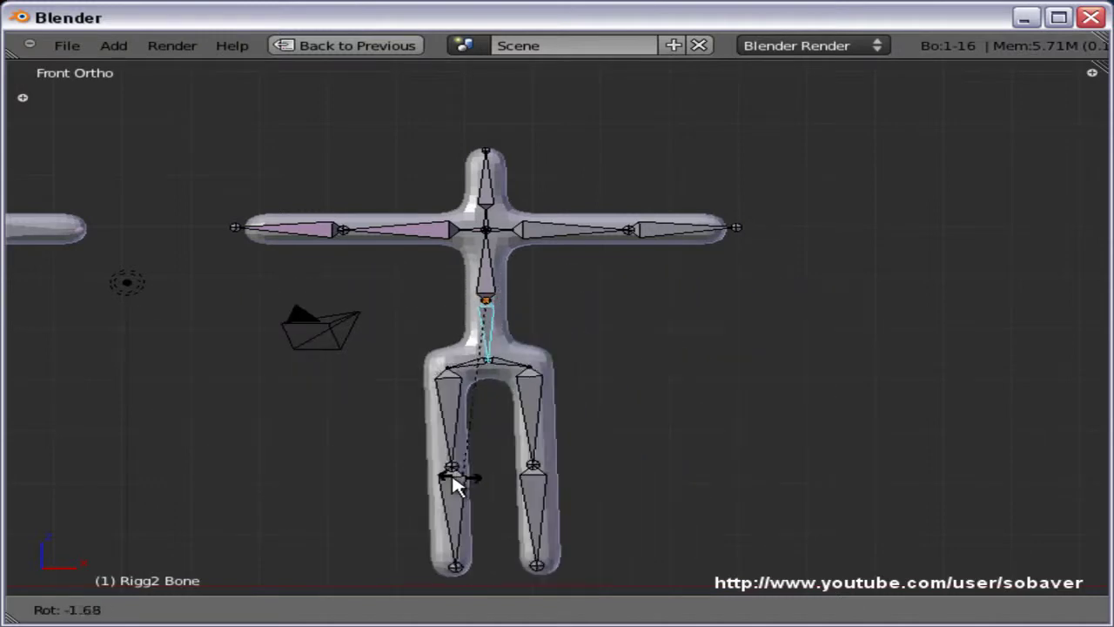
pyautogui.rightClick(455, 480)
pyautogui.rightClick(489, 272)
pyautogui.press('r')
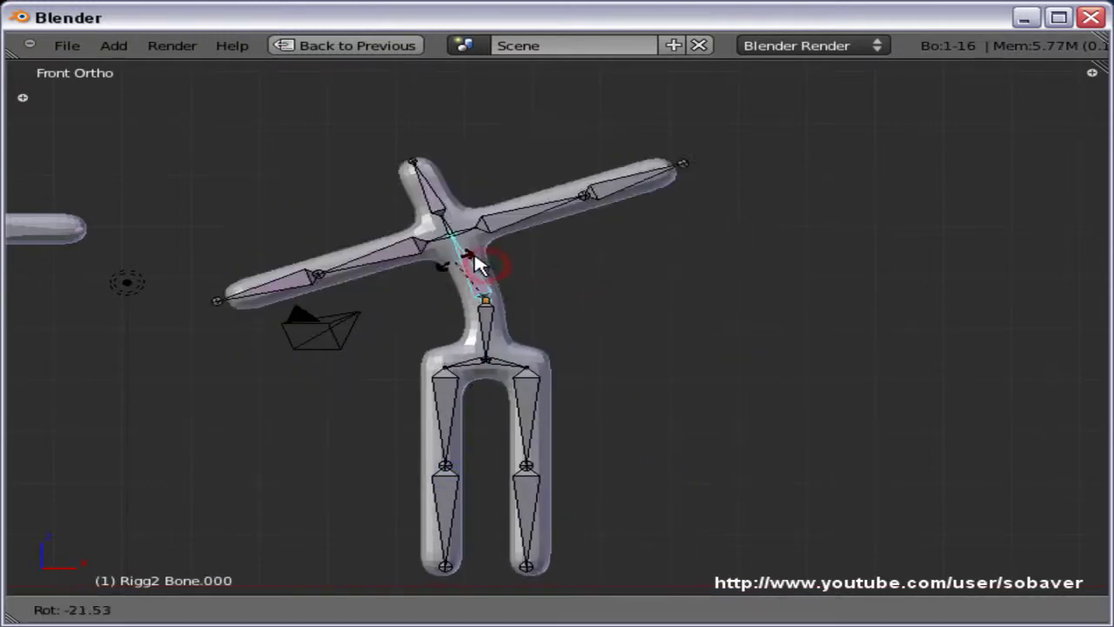
pyautogui.rightClick(436, 237)
# Try rotating Rigg2's right upper arm bone, first in the view plane and with trackball rotation
pyautogui.rightClick(418, 230)
pyautogui.press('r')
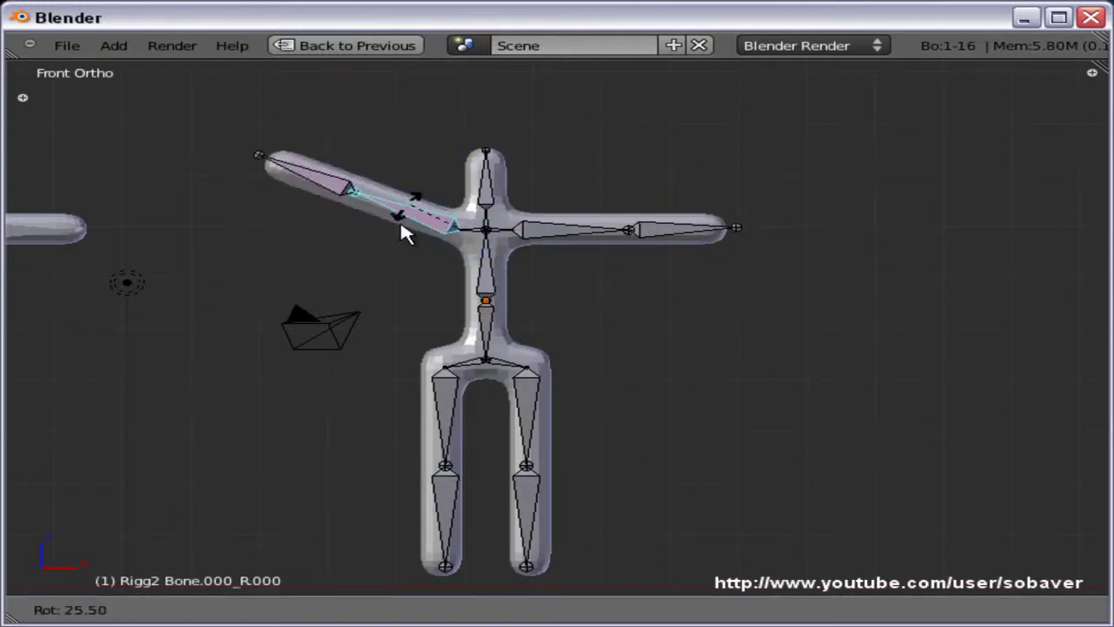
pyautogui.press('r')
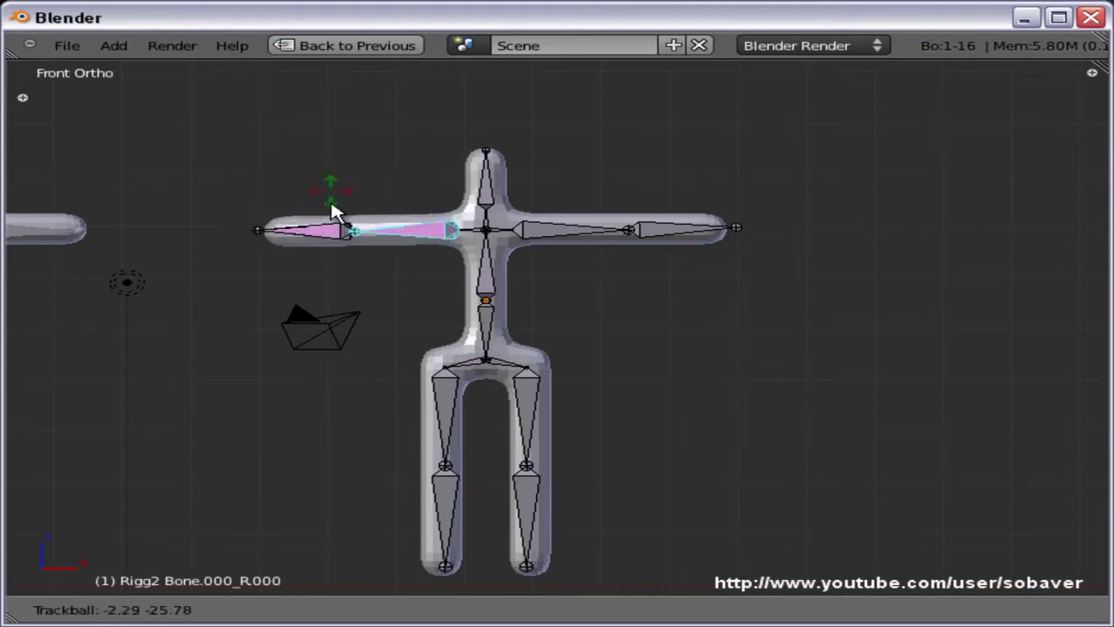
pyautogui.rightClick(374, 187)
pyautogui.press('a')
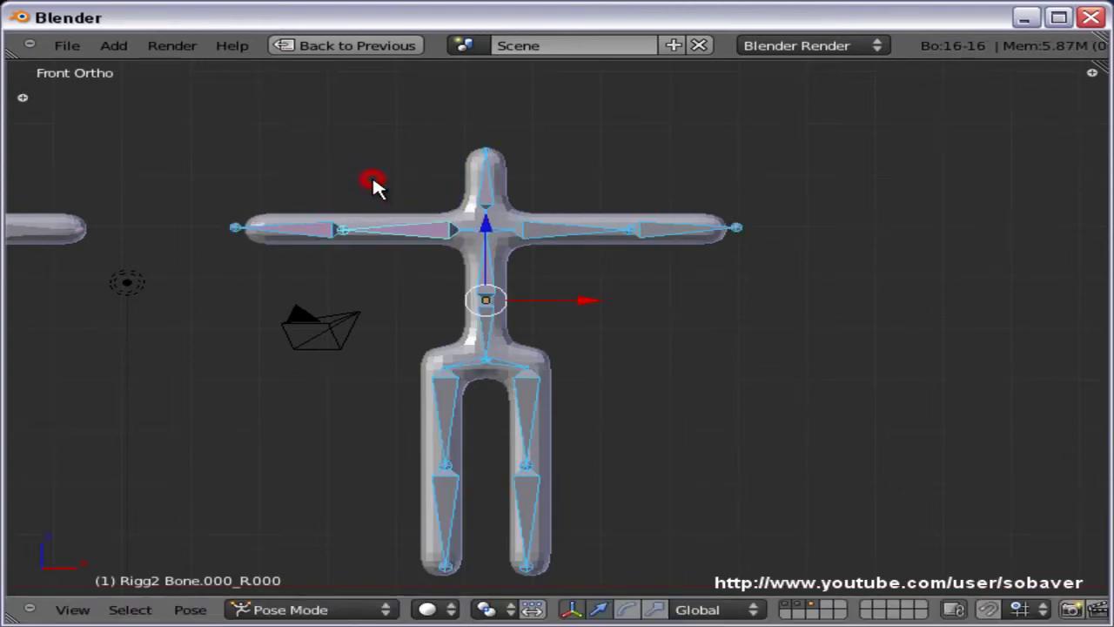
# Try rotating Rigg2's head bone in the view plane and with trackball rotation, and deselect all bones
pyautogui.rightClick(505, 188)
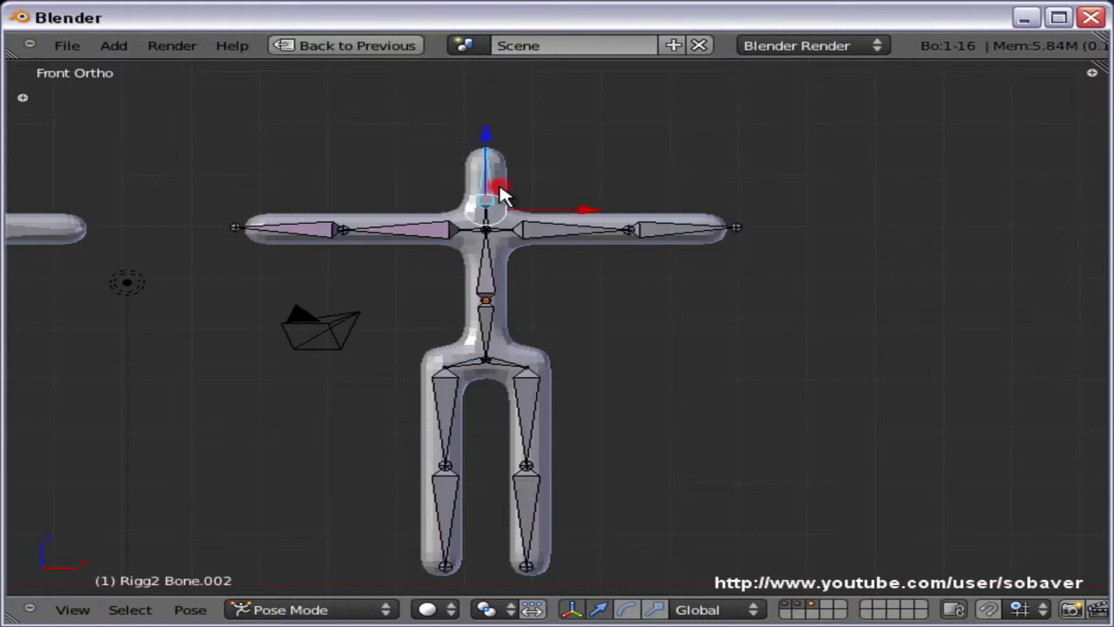
pyautogui.press('r')
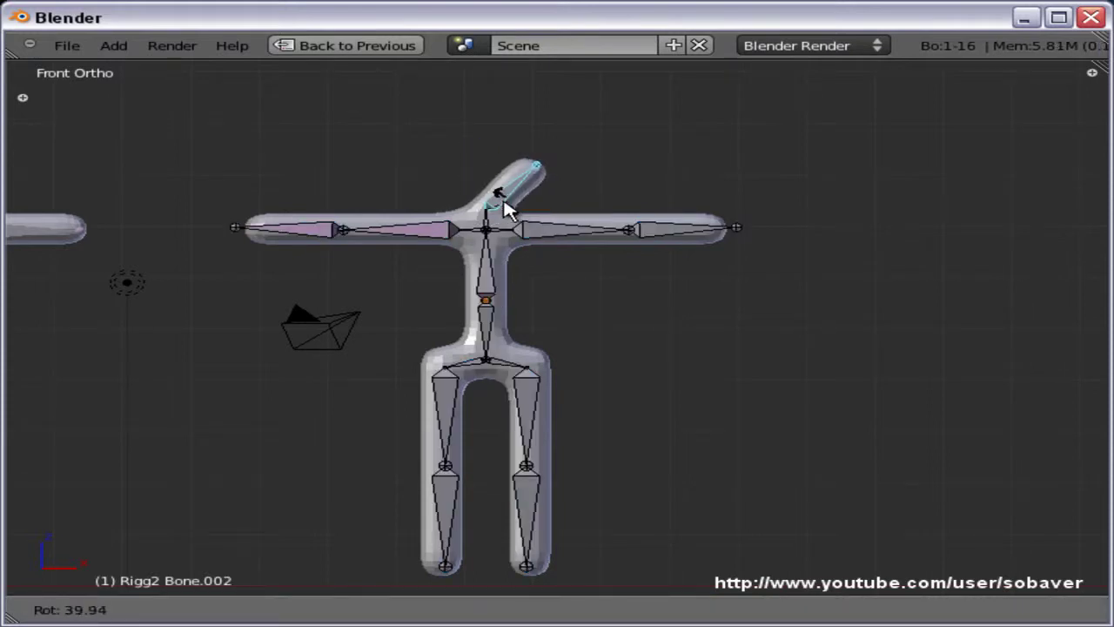
pyautogui.press('r')
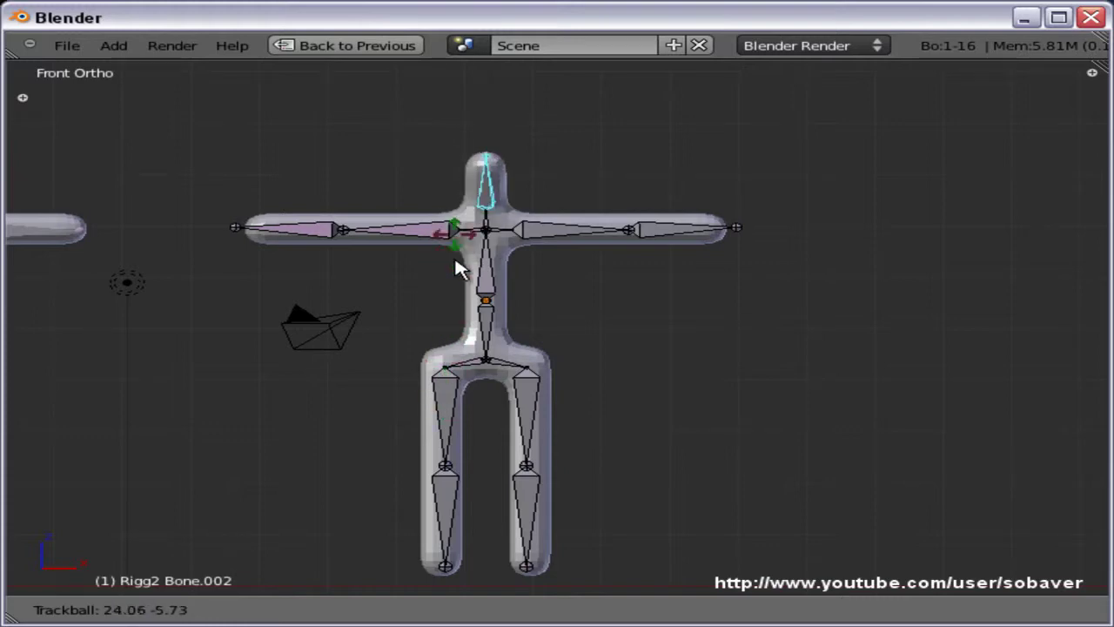
pyautogui.click(479, 255)
pyautogui.press('a')
pyautogui.scroll(-5, 641, 280)
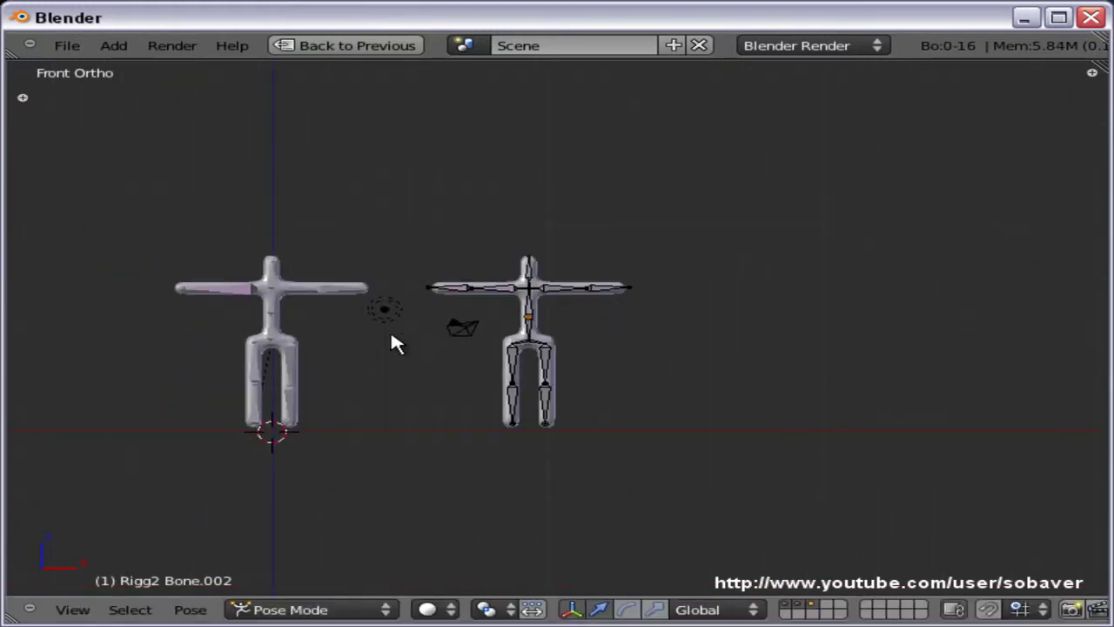
# In Object Mode, take the first figure's armature out of view and move its Cube mesh to layer 2
pyautogui.scroll(6, 386, 337)
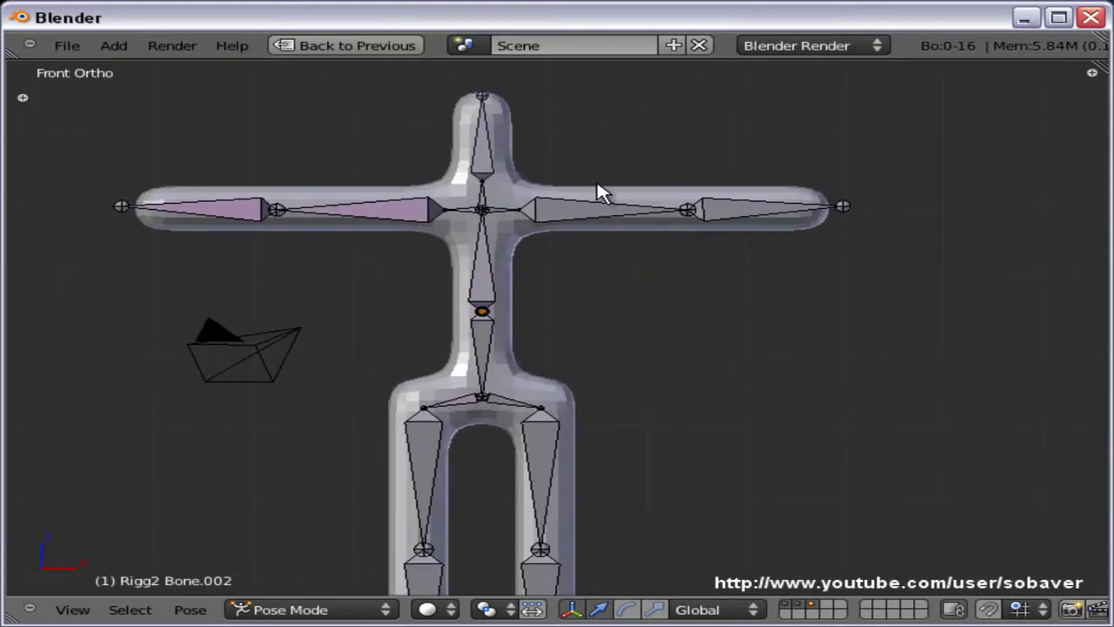
pyautogui.scroll(-3, 528, 281)
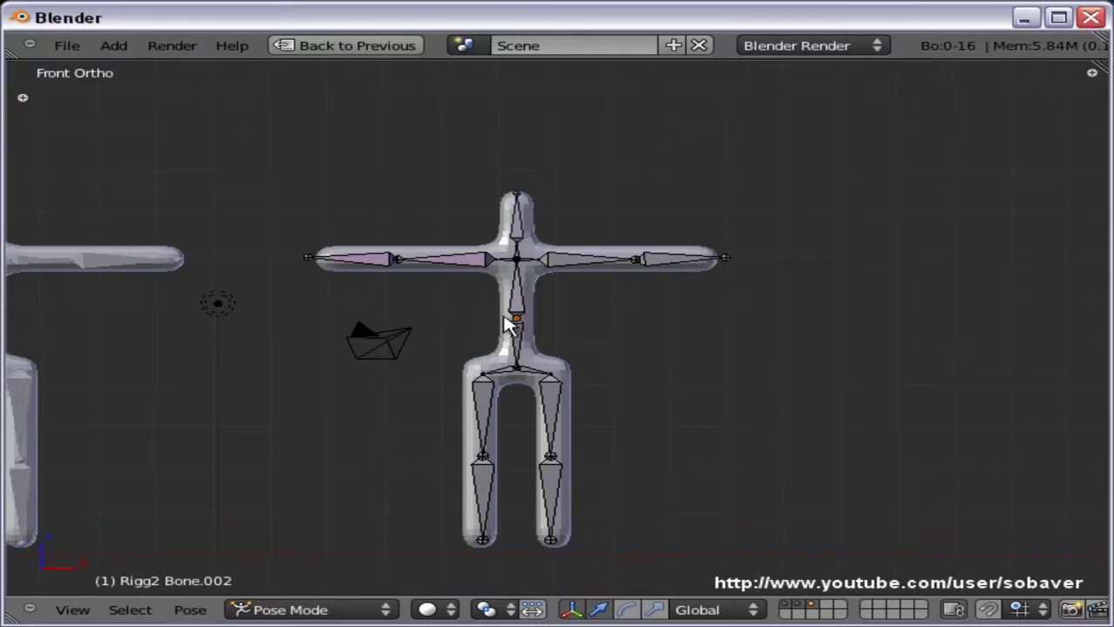
pyautogui.keyDown('shift'); pyautogui.moveTo(514, 313); pyautogui.dragTo(641, 313, button='middle'); pyautogui.keyUp('shift')
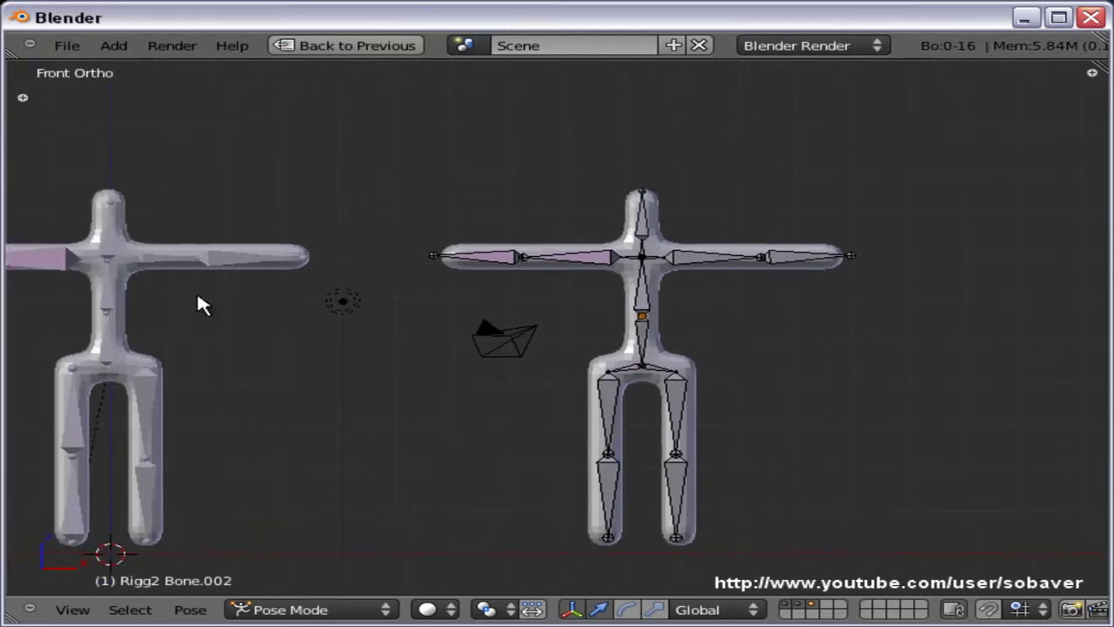
pyautogui.press('h')
pyautogui.hotkey('ctrl', 'Tab')
pyautogui.rightClick(110, 338)
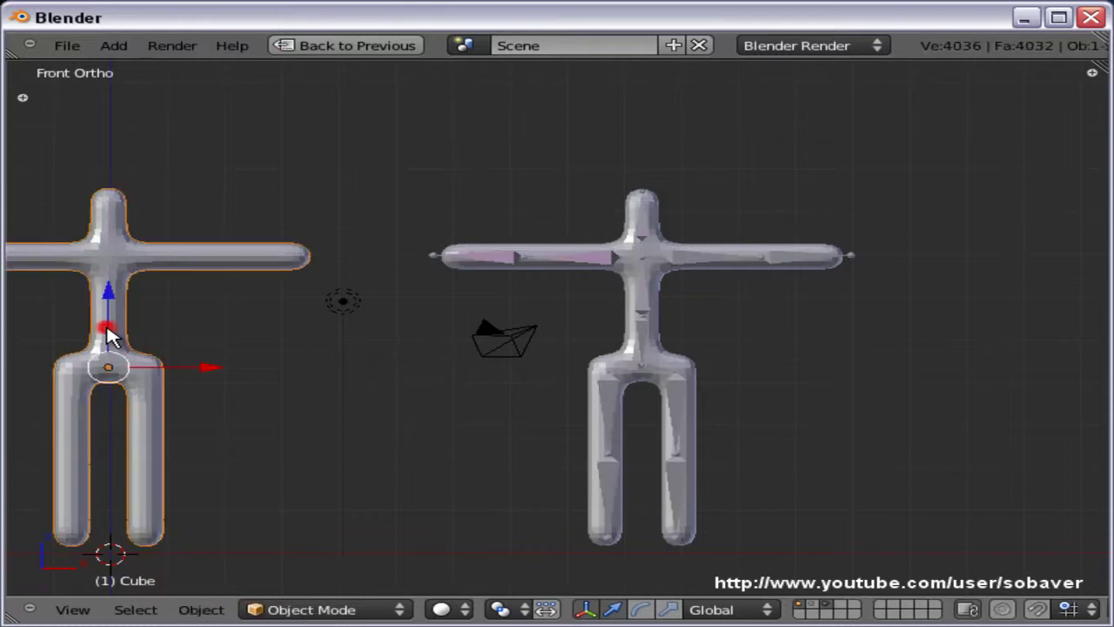
pyautogui.press('m')
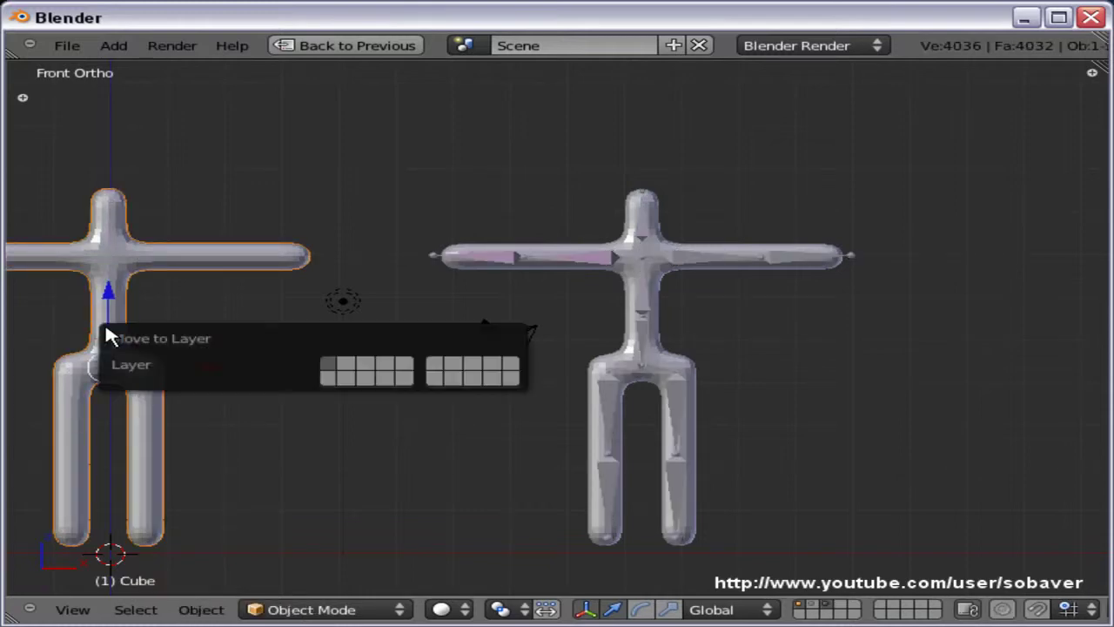
pyautogui.click(348, 363)
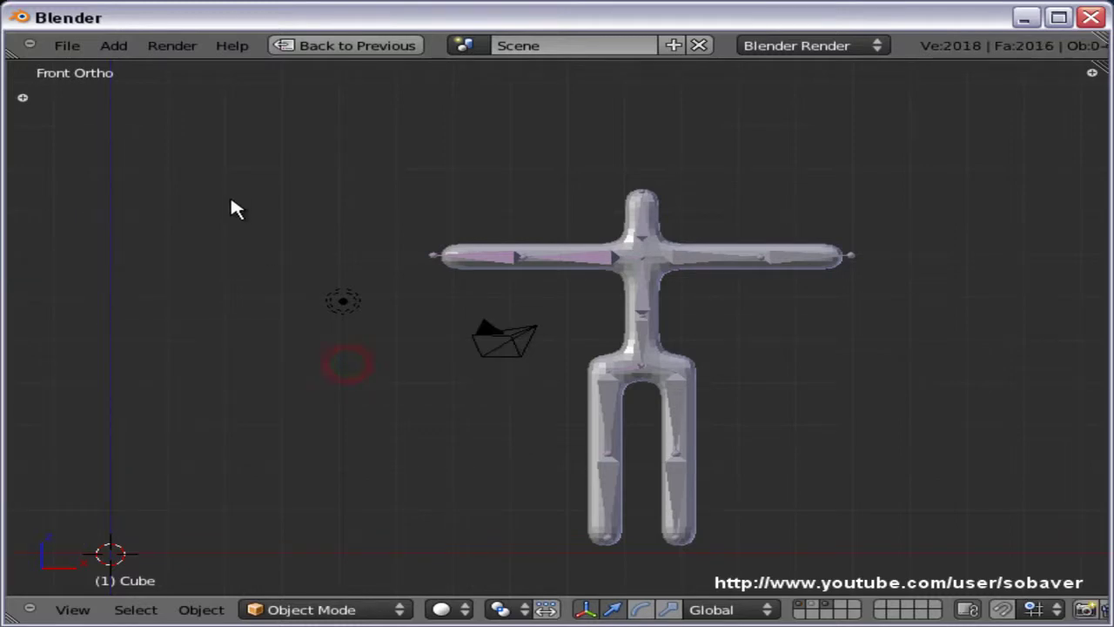
# Restore the full multi-editor layout from the maximized 3D view and widen the properties editor
pyautogui.keyDown('shift'); pyautogui.moveTo(641, 319); pyautogui.dragTo(609, 298, button='middle'); pyautogui.keyUp('shift')
pyautogui.scroll(1, 479, 276)
pyautogui.scroll(1, 477, 274)
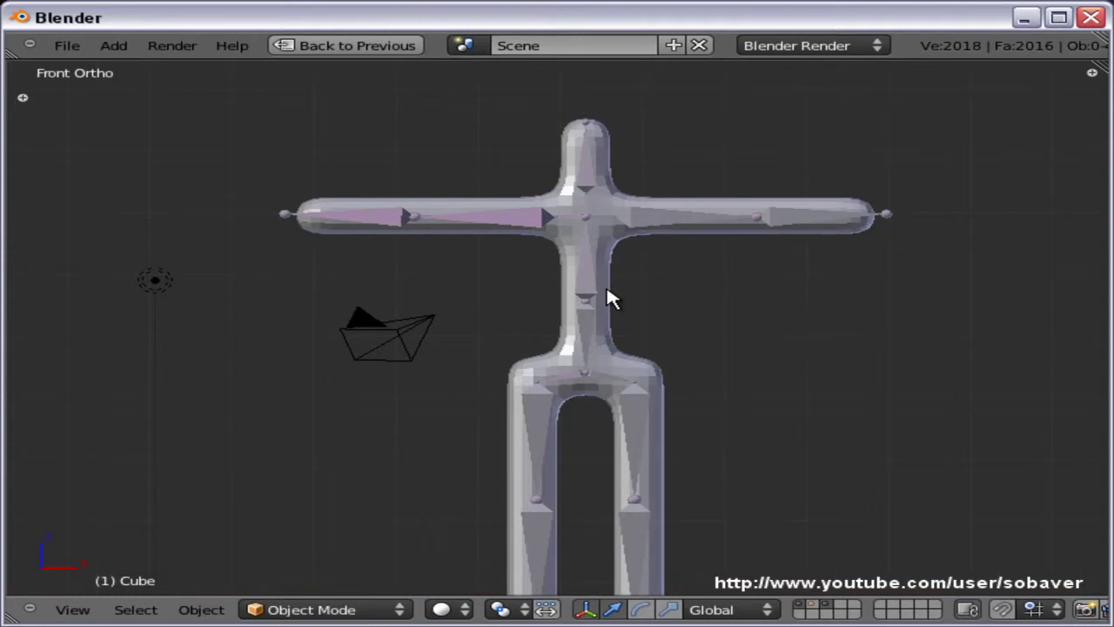
pyautogui.keyDown('shift'); pyautogui.scroll(-2, 609, 261); pyautogui.keyUp('shift')
pyautogui.hotkey('ctrl', 'Up')
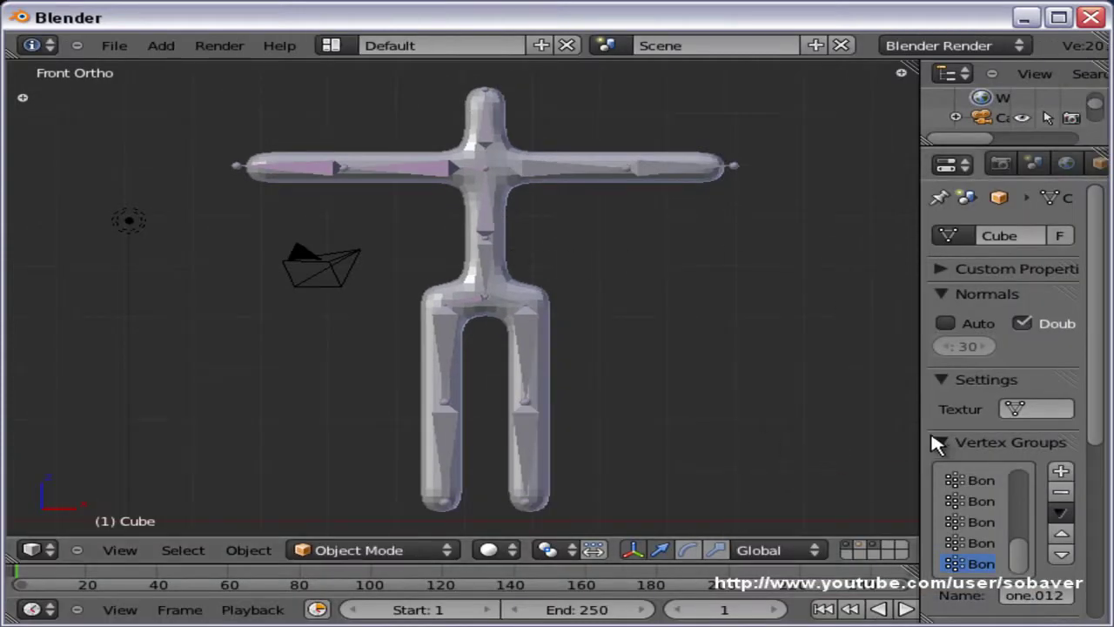
pyautogui.moveTo(920, 430); pyautogui.dragTo(635, 426)
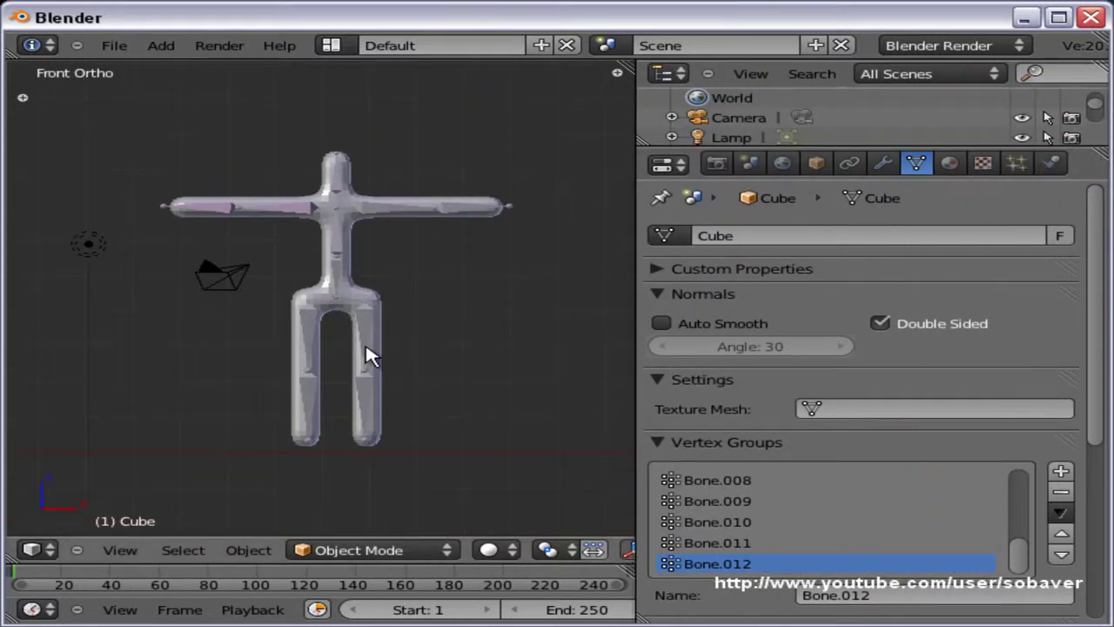
# Make Rigg2 active, switch it to Edit Mode, and show it from the right side
pyautogui.keyDown('shift'); pyautogui.moveTo(361, 330); pyautogui.dragTo(361, 418, button='middle'); pyautogui.keyUp('shift')
pyautogui.rightClick(331, 335)
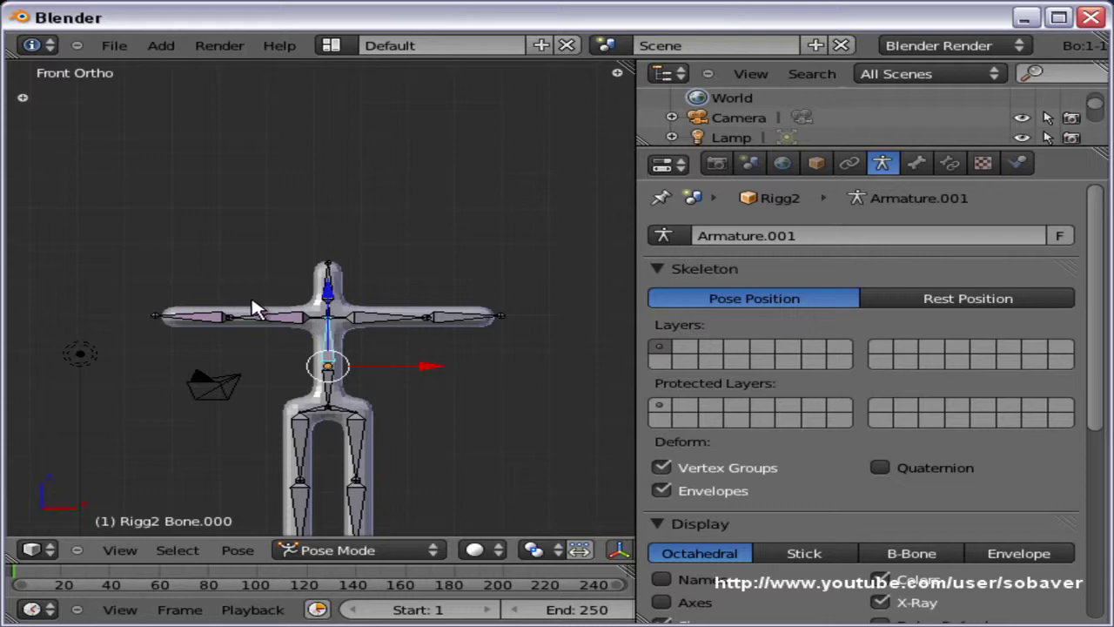
pyautogui.keyDown('shift'); pyautogui.moveTo(398, 336); pyautogui.dragTo(386, 273, button='middle'); pyautogui.keyUp('shift')
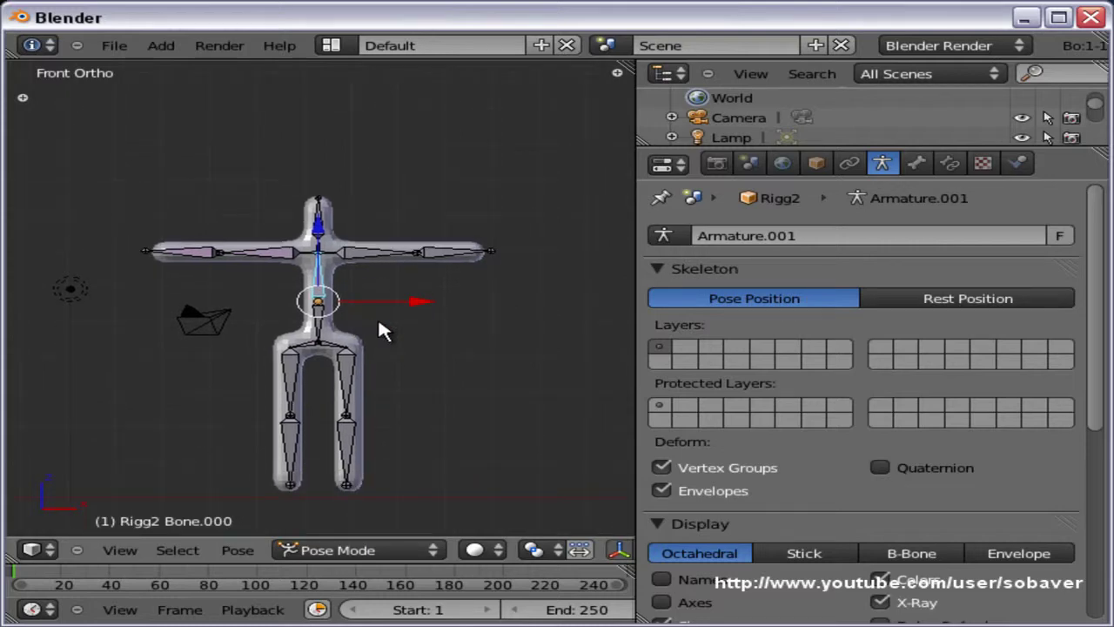
pyautogui.scroll(-1, 389, 328)
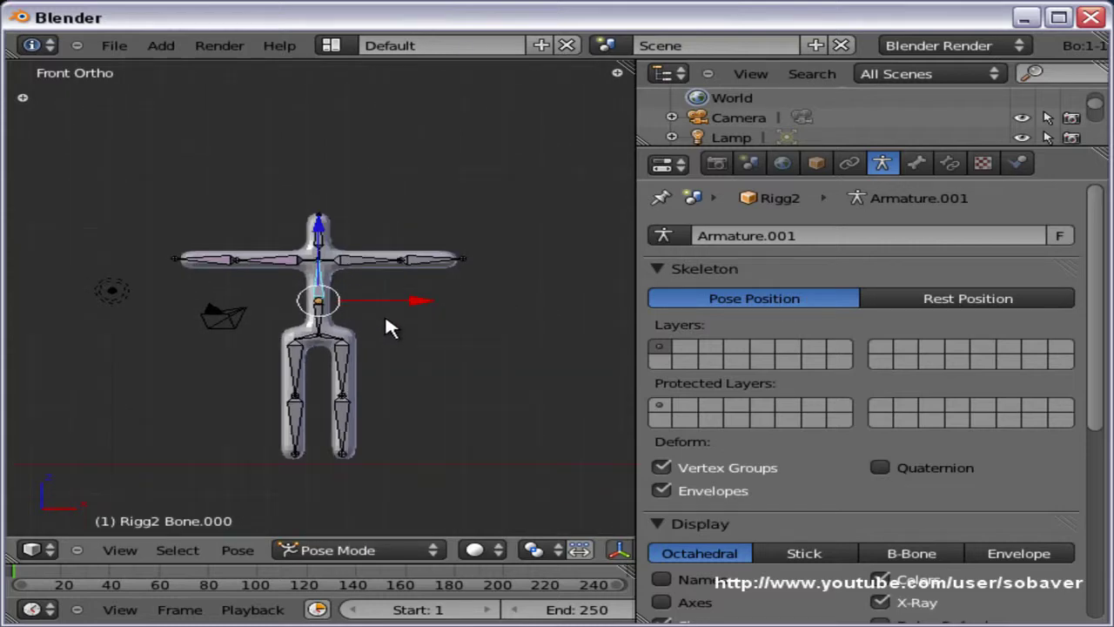
pyautogui.click(383, 550)
pyautogui.click(376, 512)
pyautogui.moveTo(399, 468); pyautogui.dragTo(280, 450, button='middle')
pyautogui.press('KP_3')
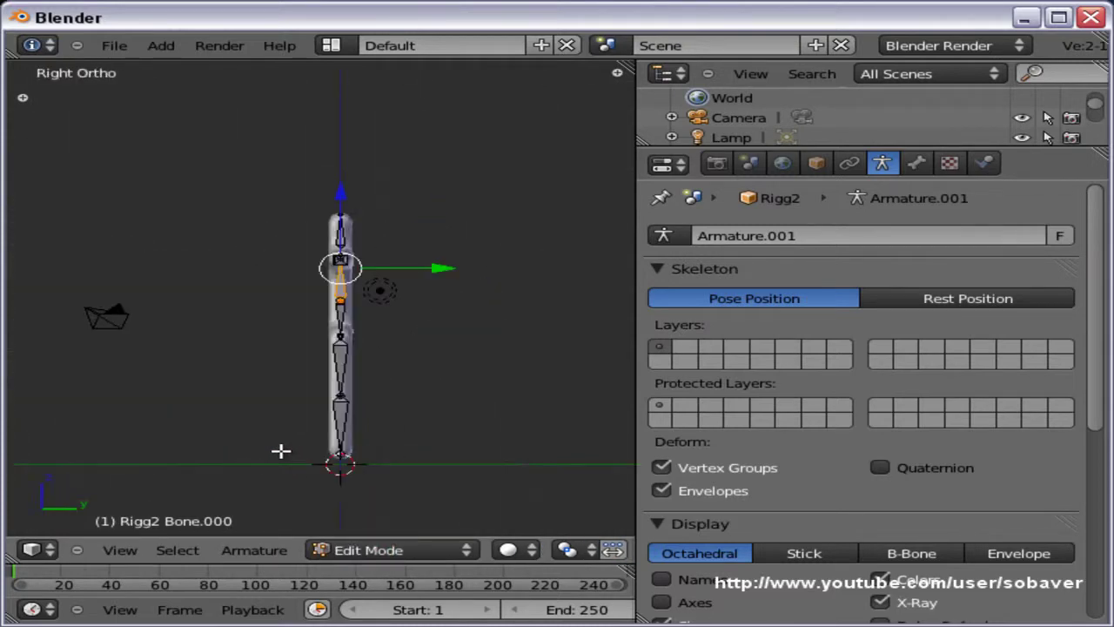
# Select the ankle joint at the lower end of Rigg2's left lower leg bone in a perspective view
pyautogui.scroll(2, 280, 450)
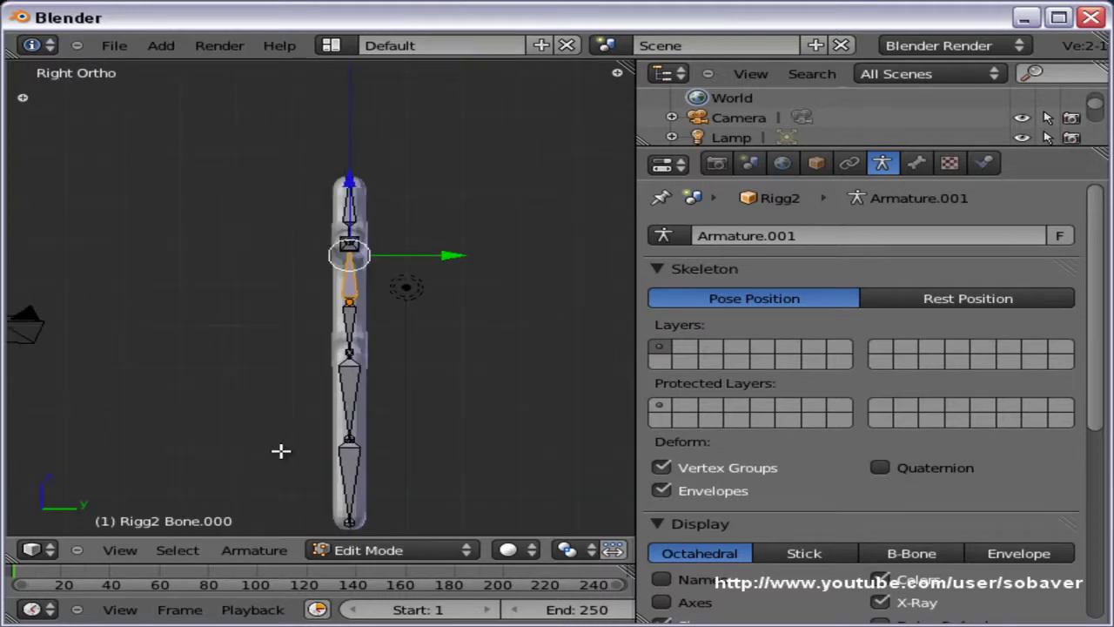
pyautogui.keyDown('shift'); pyautogui.moveTo(386, 440); pyautogui.dragTo(386, 393, button='middle'); pyautogui.keyUp('shift')
pyautogui.scroll(2, 453, 458)
pyautogui.moveTo(452, 458); pyautogui.dragTo(386, 207, button='middle')
pyautogui.rightClick(386, 212)
pyautogui.press('KP_5')
pyautogui.hotkey('ctrl', 'Up')
pyautogui.hotkey('ctrl', 'Up')
pyautogui.rightClick(423, 138)
pyautogui.moveTo(423, 194); pyautogui.dragTo(422, 398, button='middle')
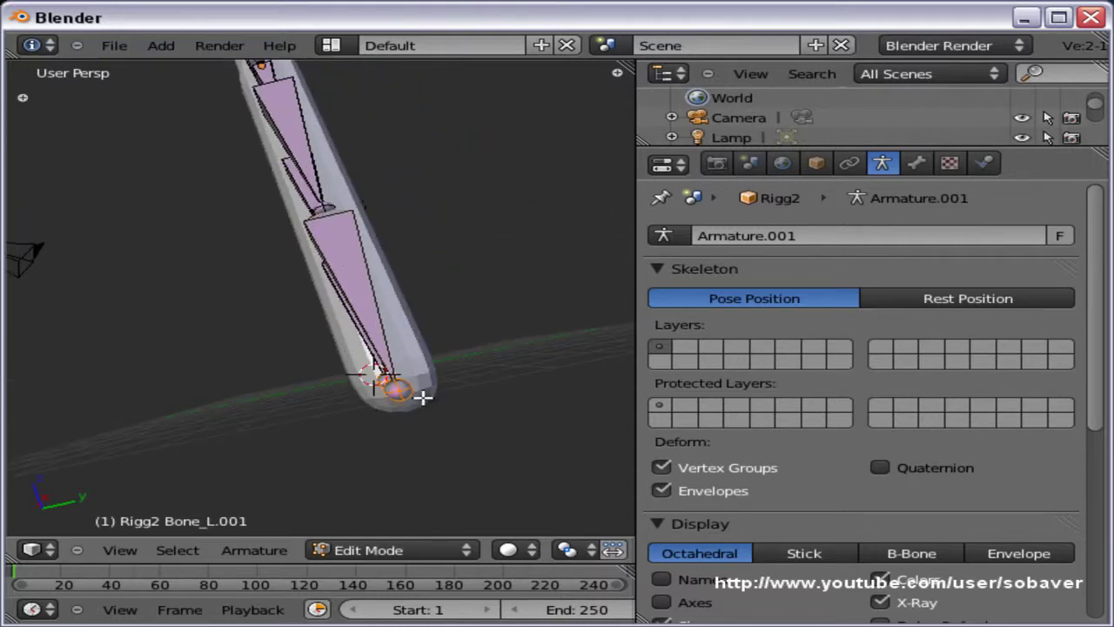
pyautogui.rightClick(423, 405)
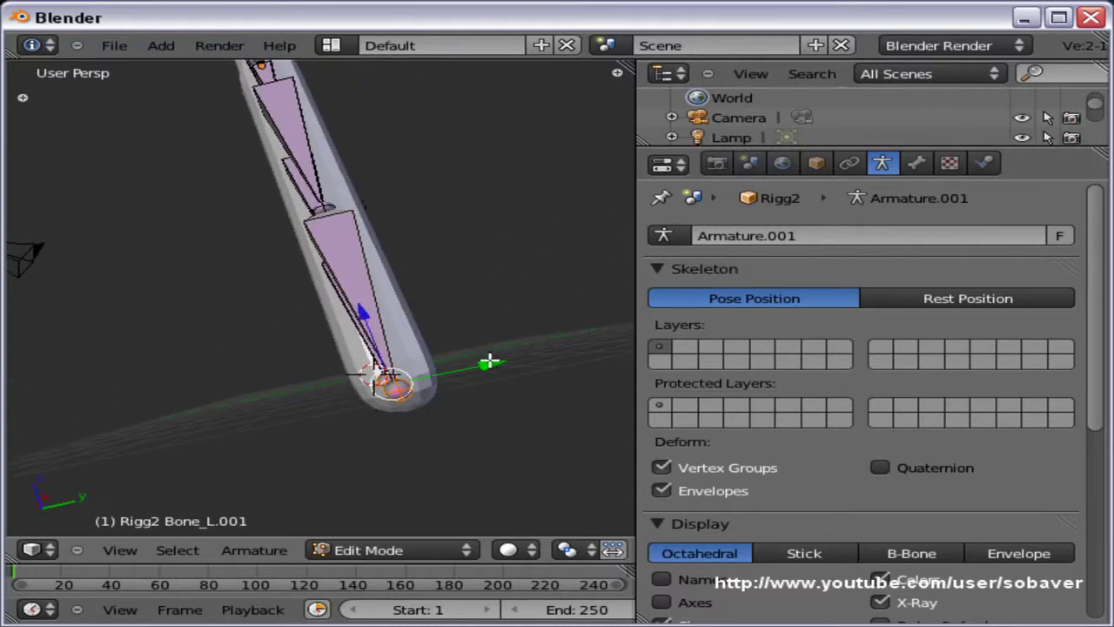
# Extrude a foot bone from Rigg2's left ankle along the global Y axis, mirrored on the right leg
pyautogui.press('g')
pyautogui.rightClick(327, 335)
pyautogui.moveTo(326, 335); pyautogui.dragTo(370, 374, button='middle')
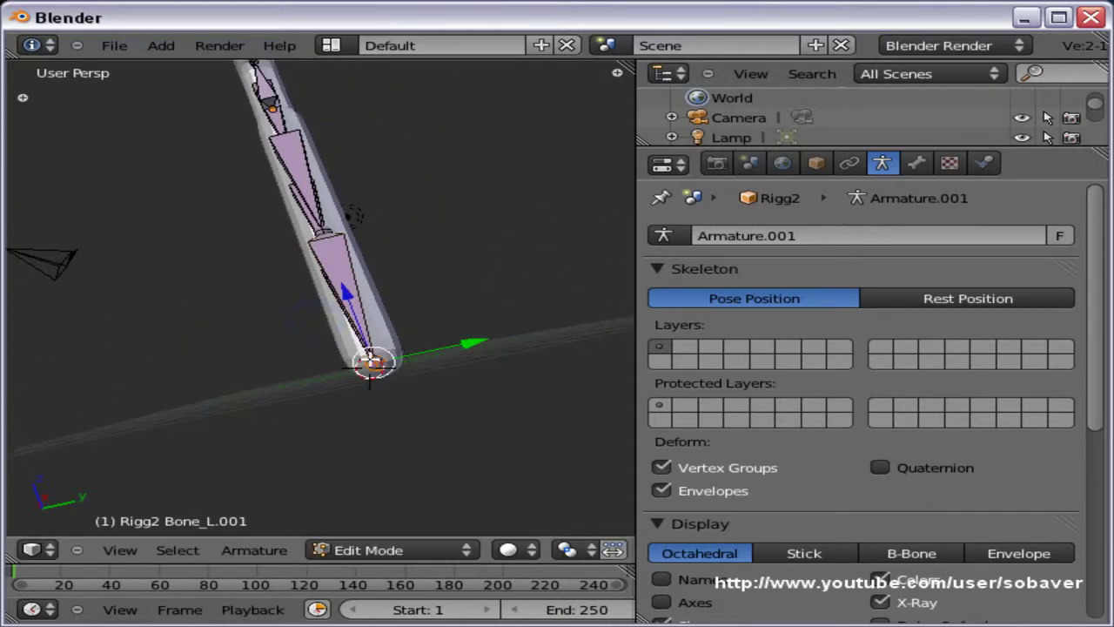
pyautogui.press('g')
pyautogui.press('z')
pyautogui.press('x')
pyautogui.press('y')
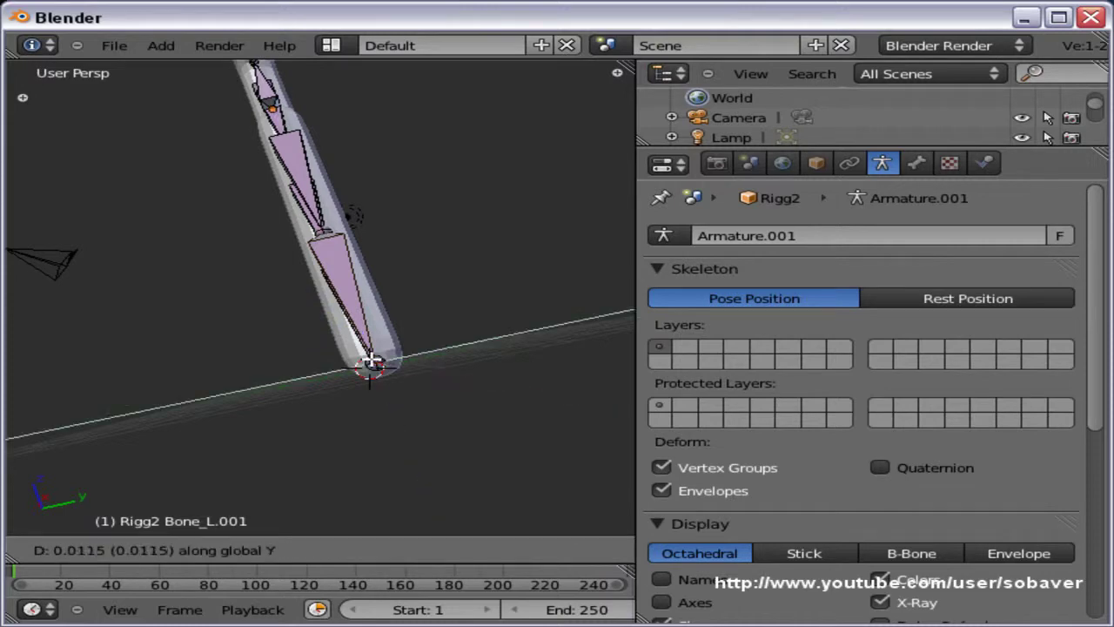
pyautogui.click(508, 336)
pyautogui.moveTo(508, 337); pyautogui.dragTo(318, 499, button='middle')
pyautogui.moveTo(322, 434); pyautogui.dragTo(98, 422, button='middle')
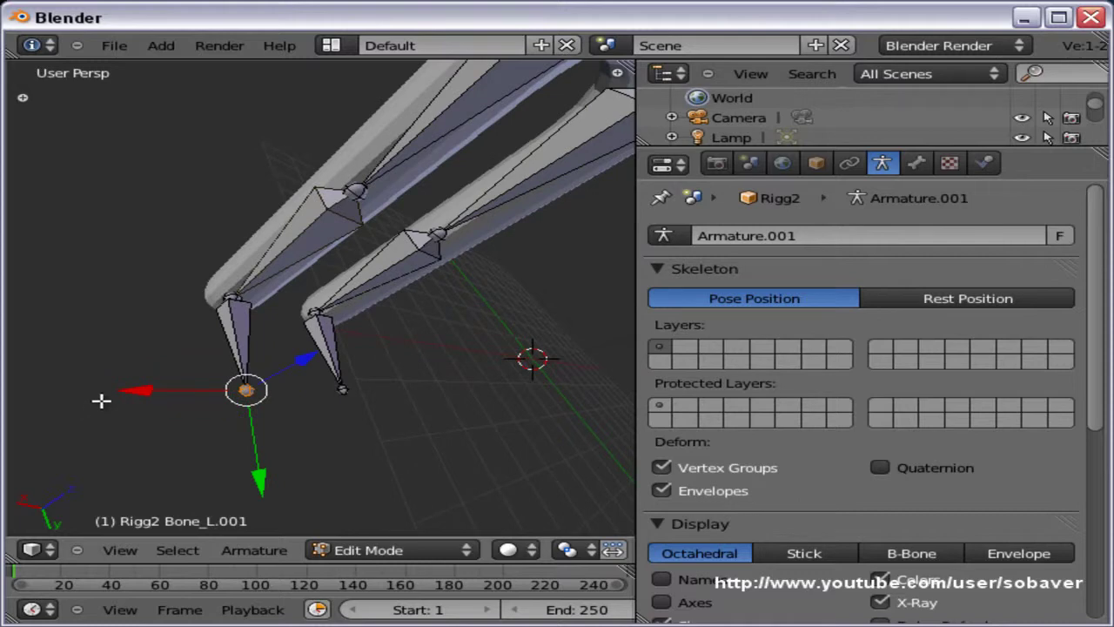
# Switch Rigg2 to Pose Mode and select the new left foot bone, Bone_L.002
pyautogui.click(408, 551)
pyautogui.click(410, 530)
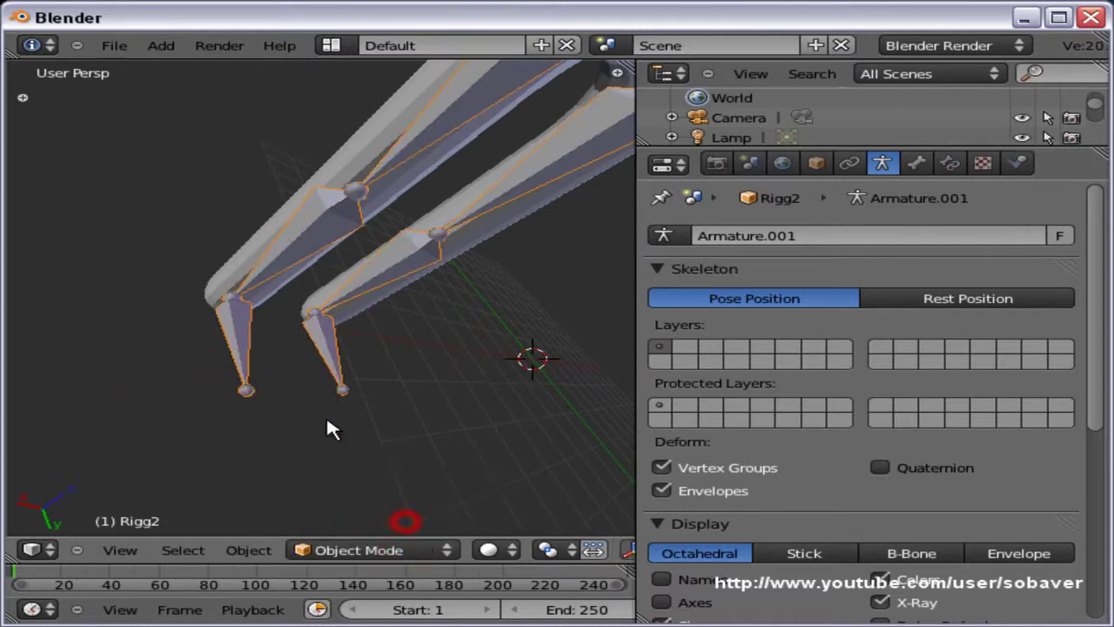
pyautogui.click(382, 537)
pyautogui.click(383, 485)
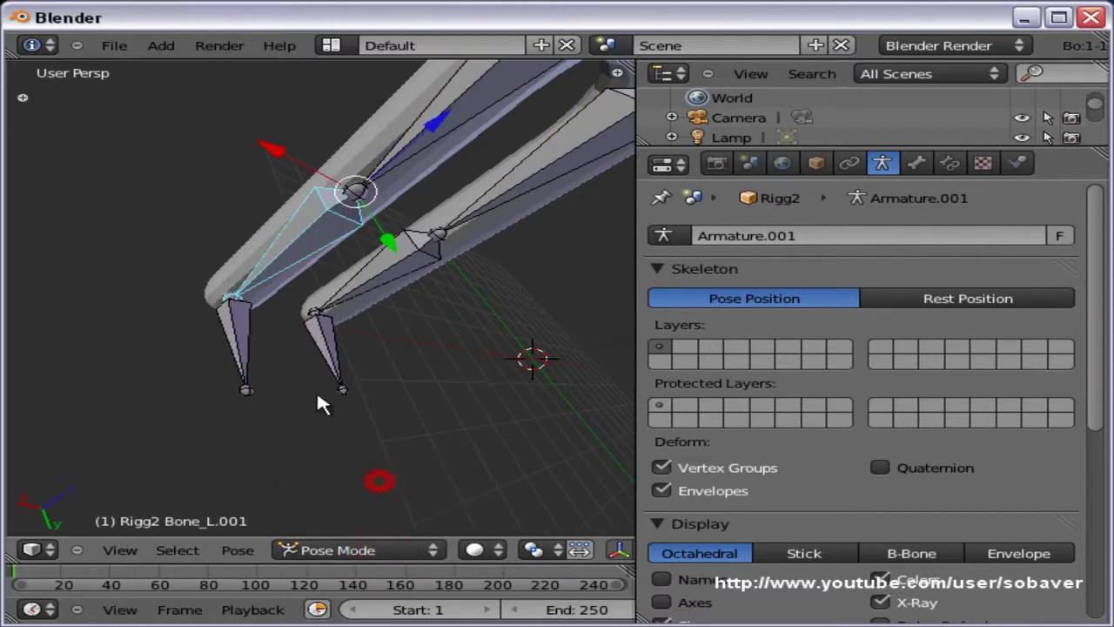
pyautogui.rightClick(245, 352)
pyautogui.rightClick(243, 377)
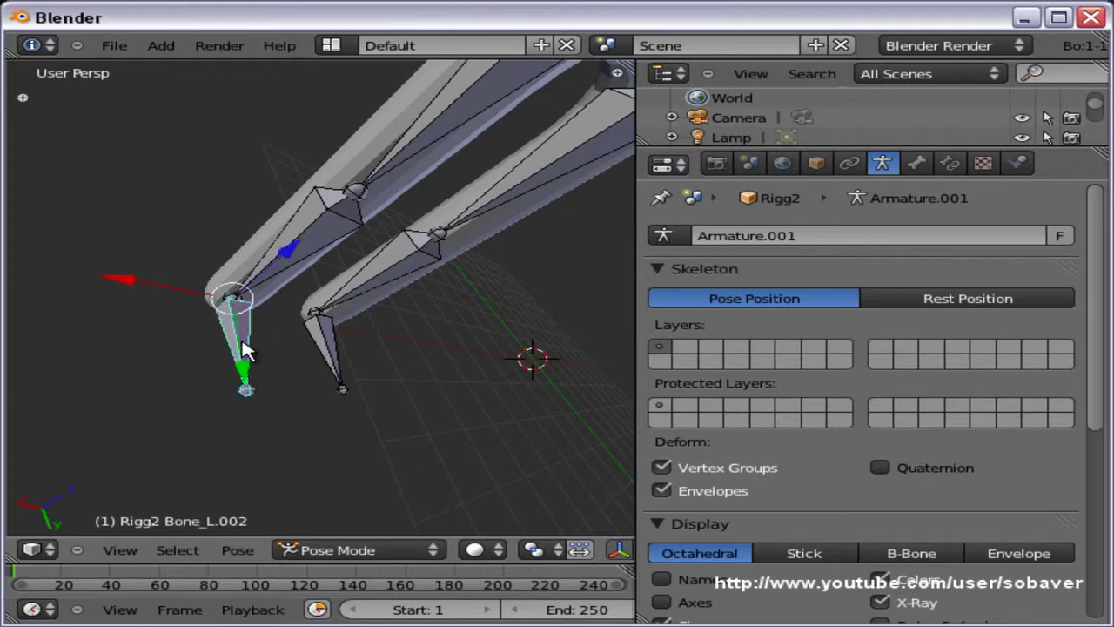
# Try rotating Rigg2's left and right foot bones
pyautogui.press('r')
pyautogui.click(261, 335)
pyautogui.rightClick(337, 357)
pyautogui.press('r')
pyautogui.click(306, 300)
# Try rotating Rigg2's left lower leg bone to test whether the foot bone follows
pyautogui.rightClick(287, 248)
pyautogui.press('r')
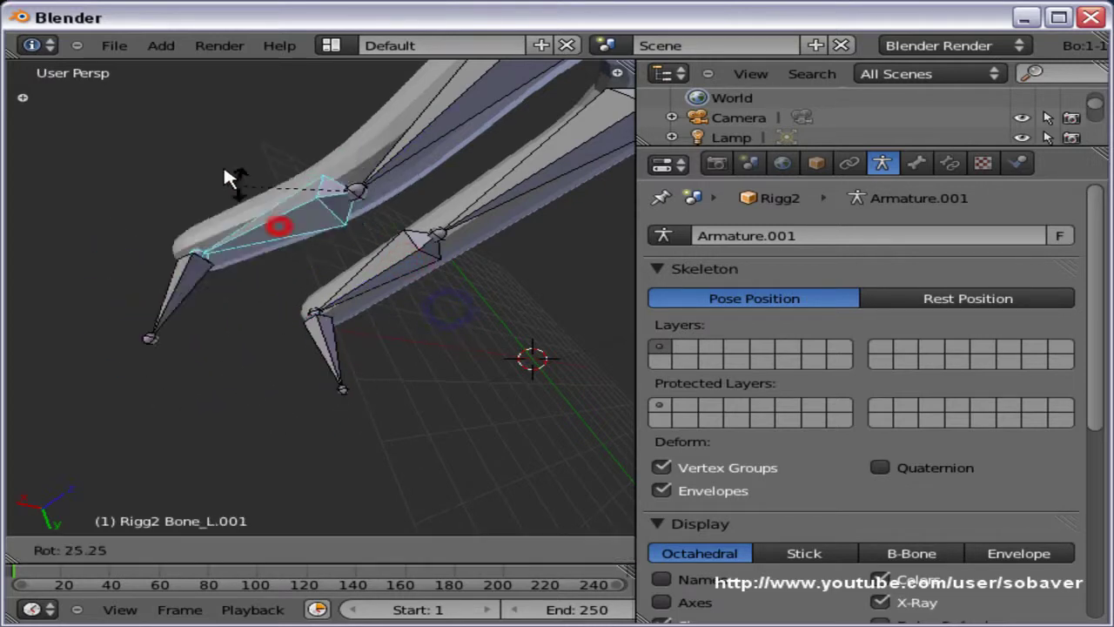
pyautogui.click(261, 381)
# In Edit Mode, clear the parent of Rigg2's left foot bone, Bone_L.002
pyautogui.rightClick(241, 316)
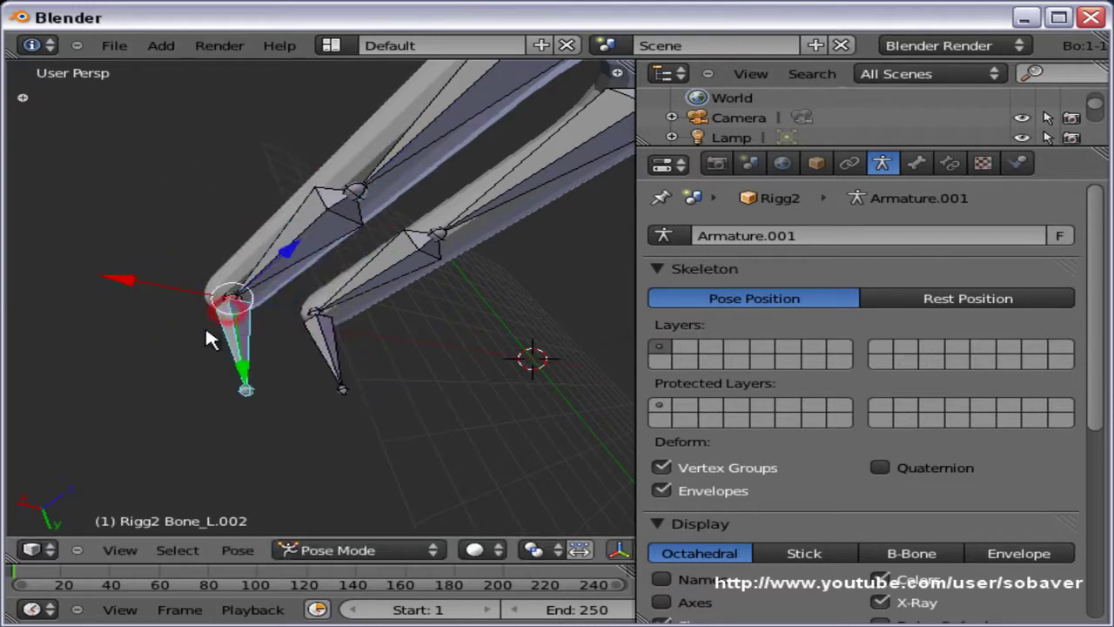
pyautogui.rightClick(346, 233)
pyautogui.rightClick(244, 355)
pyautogui.press('Tab')
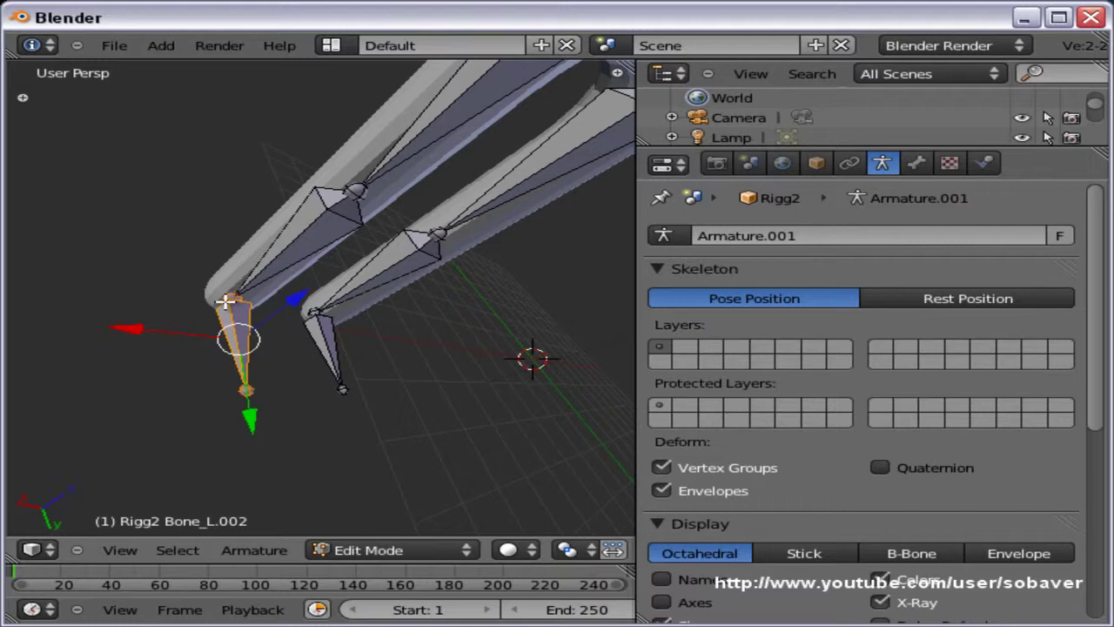
pyautogui.hotkey('alt', 'p')
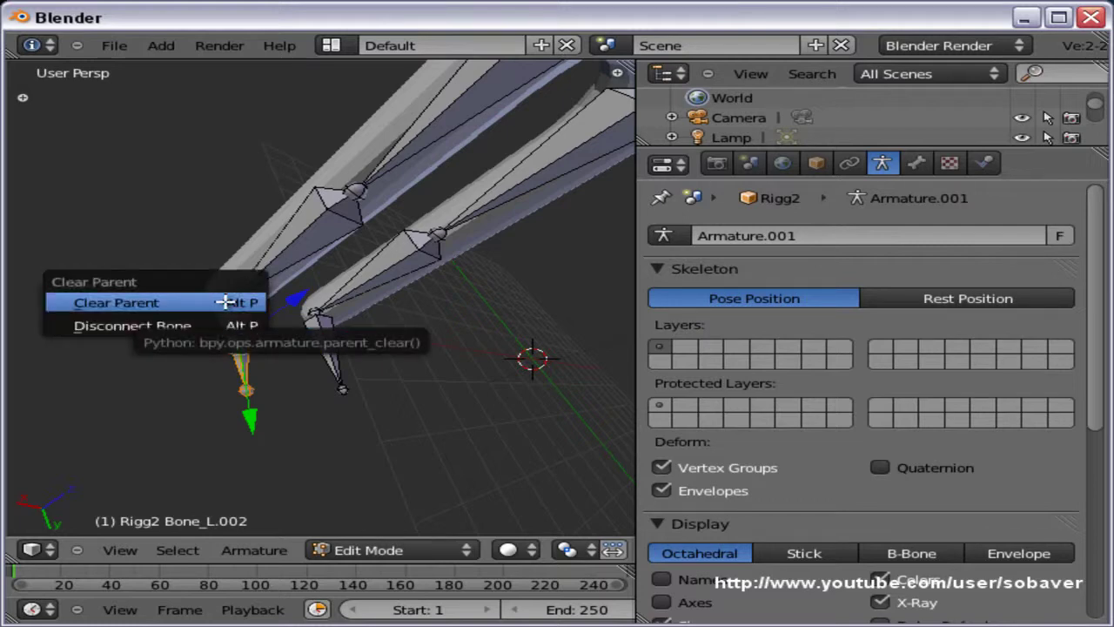
pyautogui.click(134, 303)
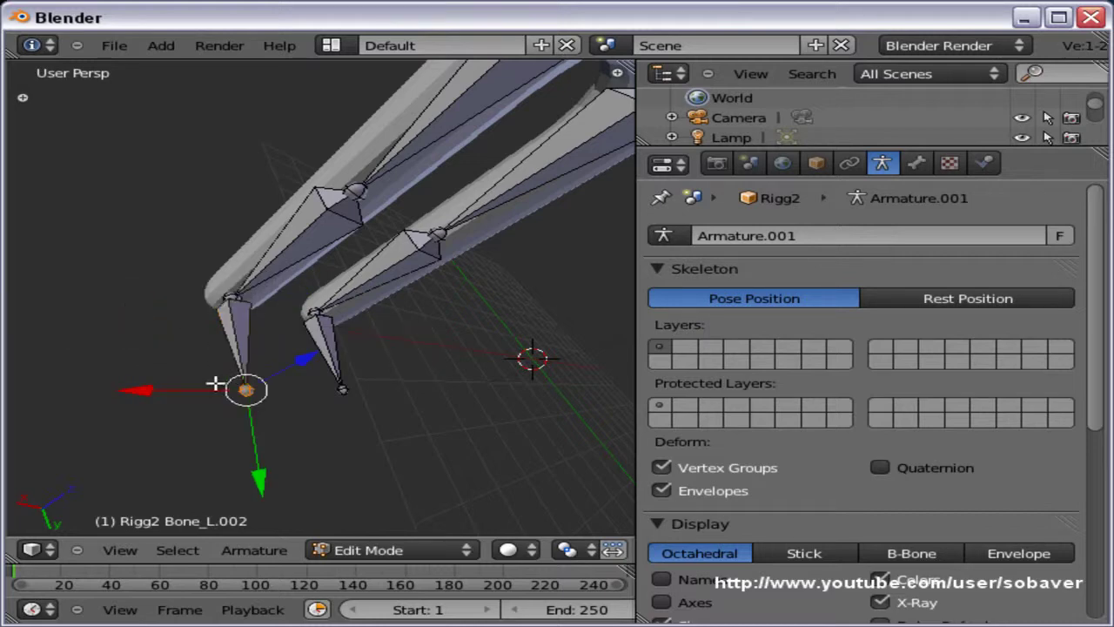
# Try moving Rigg2's unparented left foot bone, Bone_L.002, in Pose Mode
pyautogui.hotkey('ctrl', 'Tab')
pyautogui.press('g')
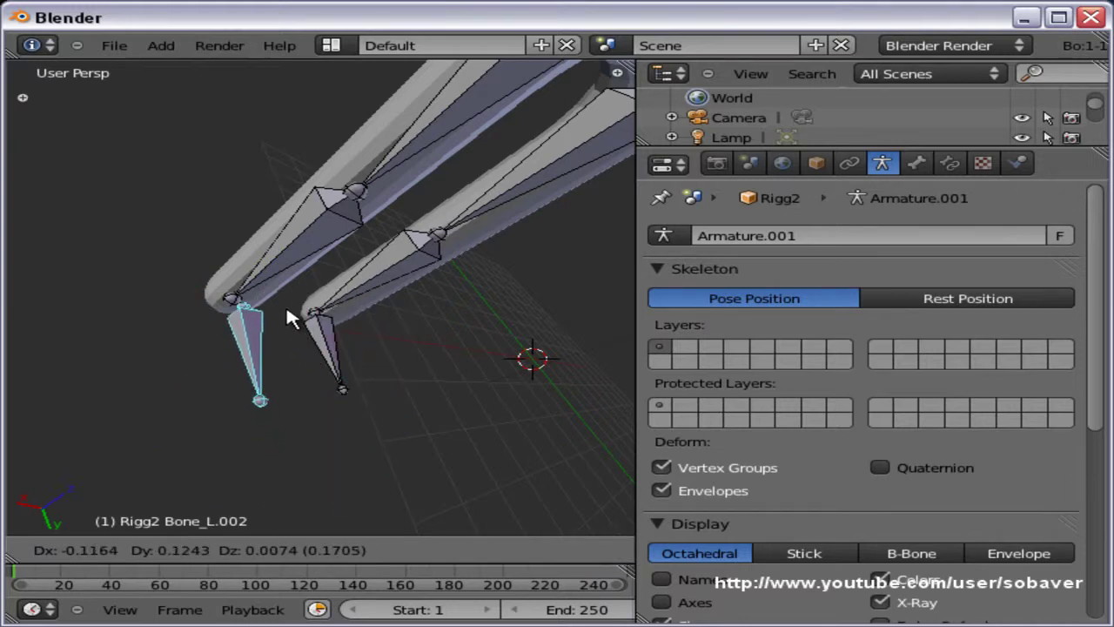
pyautogui.press('Escape')
# Return to Edit Mode and clear the parent of Rigg2's right foot bone, Bone_R.002
pyautogui.press('Tab')
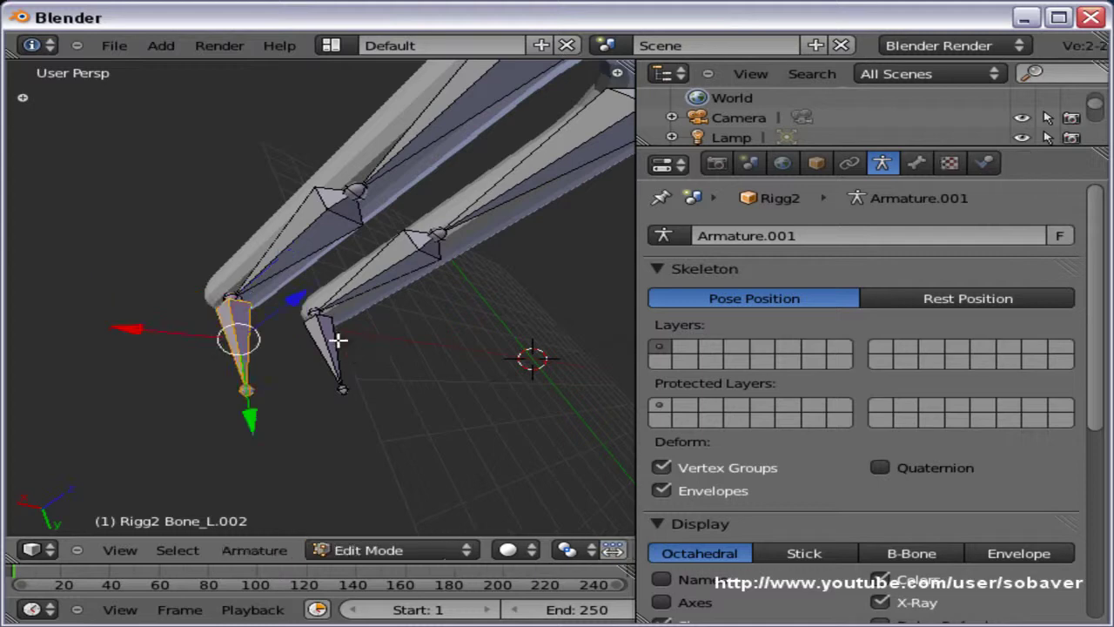
pyautogui.rightClick(334, 342)
pyautogui.hotkey('alt', 'p')
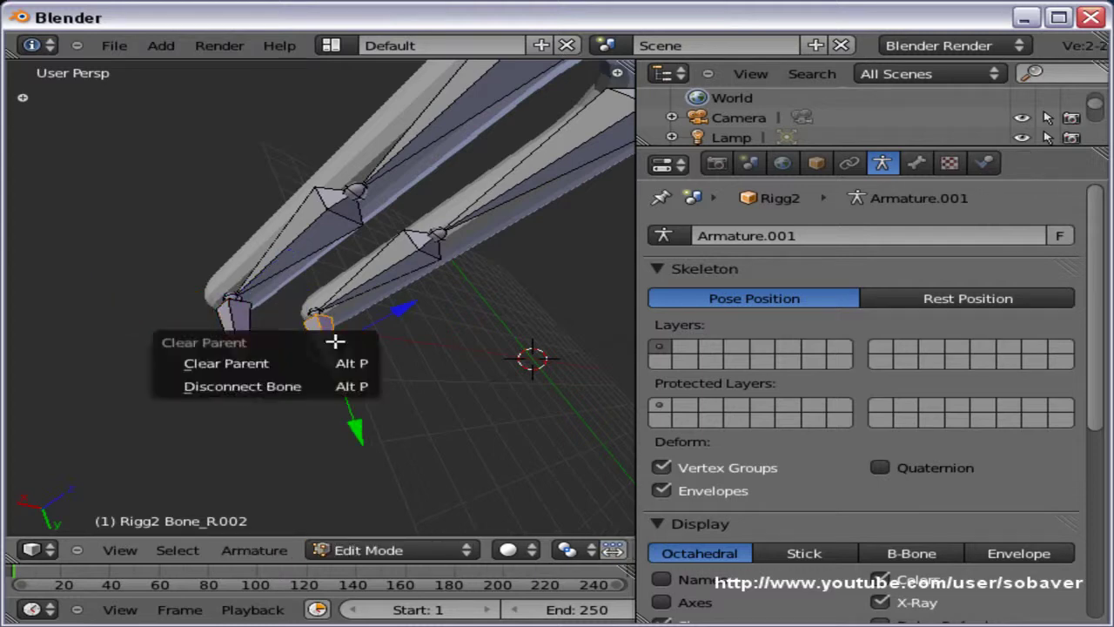
pyautogui.click(326, 362)
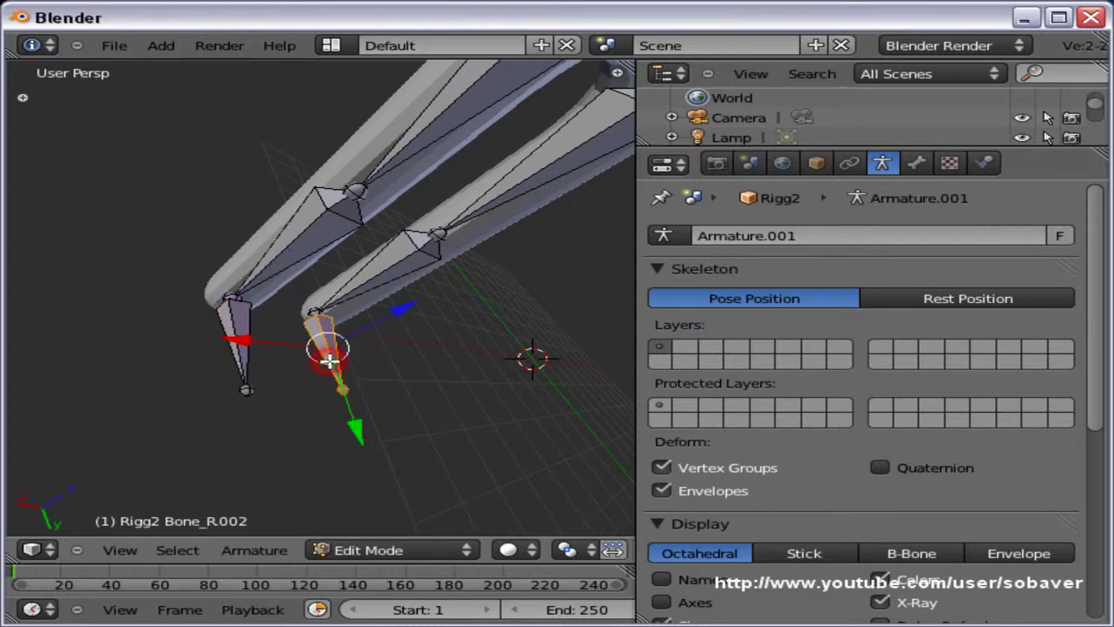
# Select the tips of both Rigg2 arms and extrude a hand bone from each along the global Y axis
pyautogui.scroll(-3, 371, 202)
pyautogui.moveTo(331, 214); pyautogui.dragTo(139, 274, button='middle')
pyautogui.rightClick(255, 130)
pyautogui.moveTo(256, 125); pyautogui.dragTo(494, 241, button='middle')
pyautogui.rightClick(450, 256)
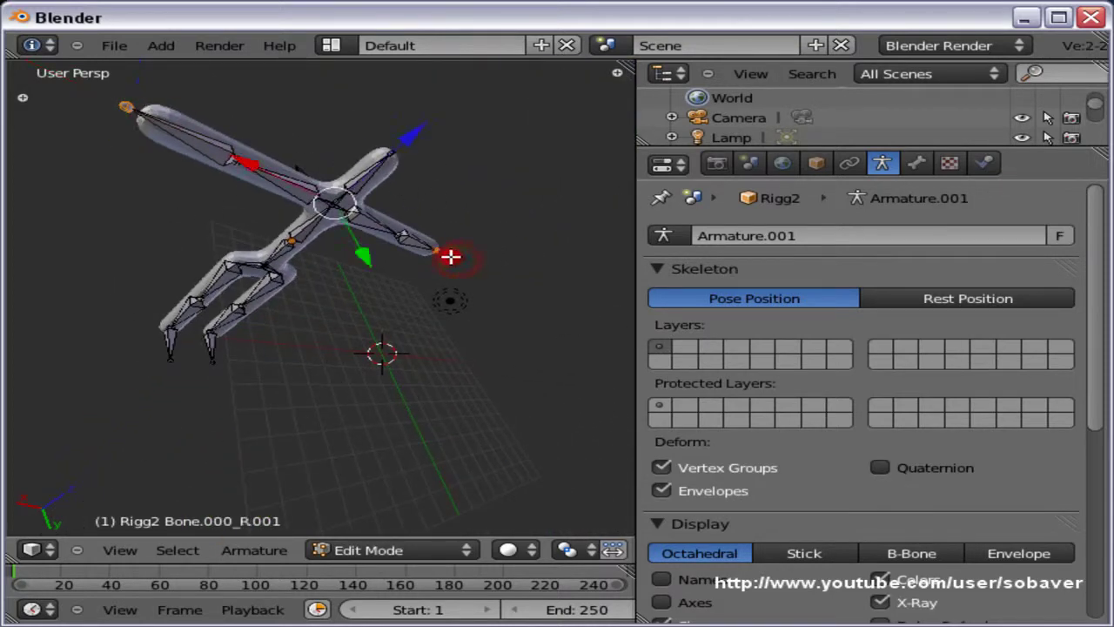
pyautogui.press('g')
pyautogui.press('y')
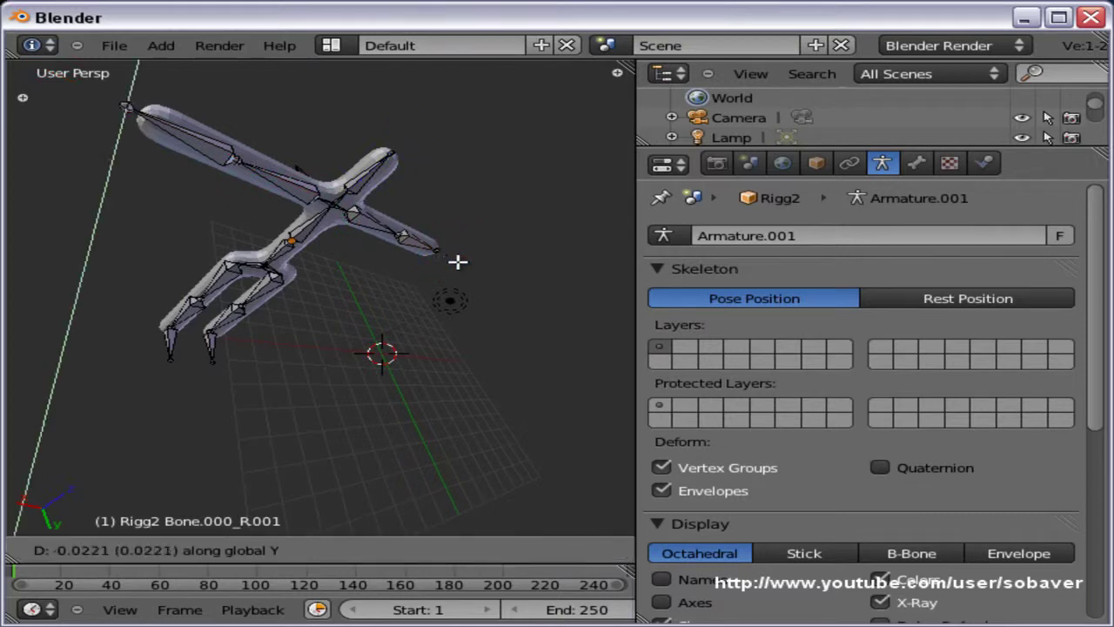
pyautogui.click(485, 354)
# Clear the parent of the new right and left hand bones, Bone.000_R.002 and Bone.000_L.002
pyautogui.rightClick(437, 275)
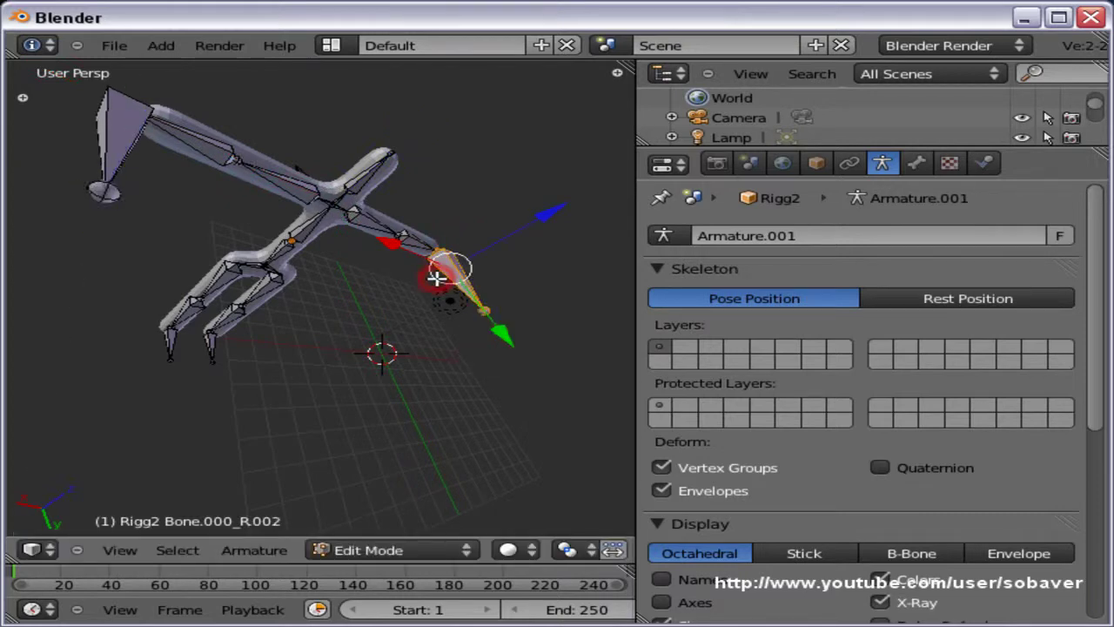
pyautogui.hotkey('alt', 'p')
pyautogui.click(409, 300)
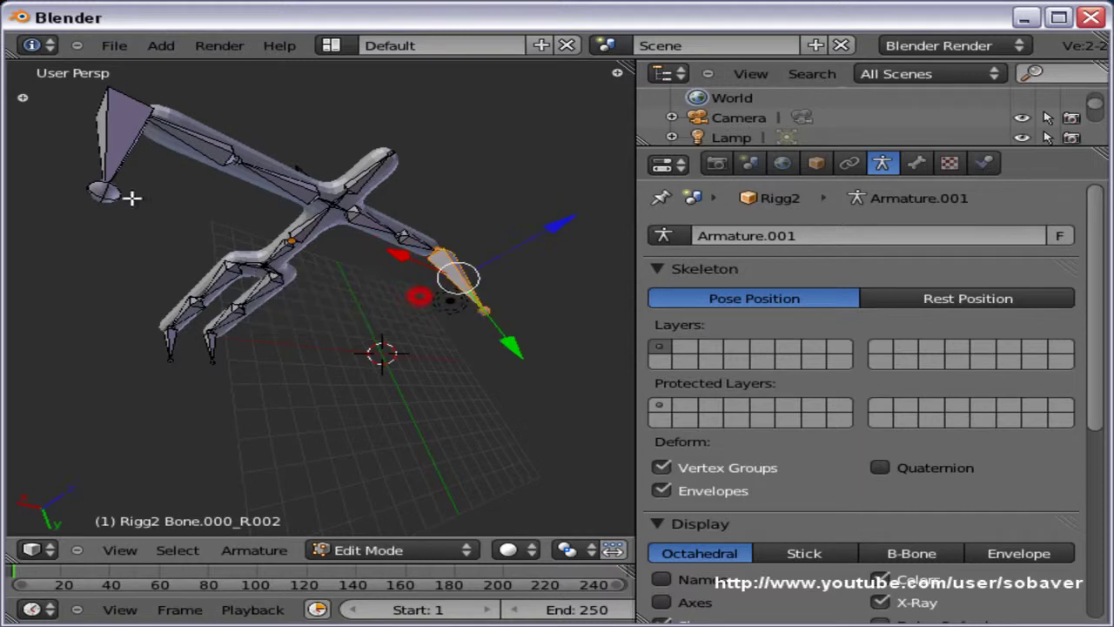
pyautogui.rightClick(98, 123)
pyautogui.hotkey('alt', 'p')
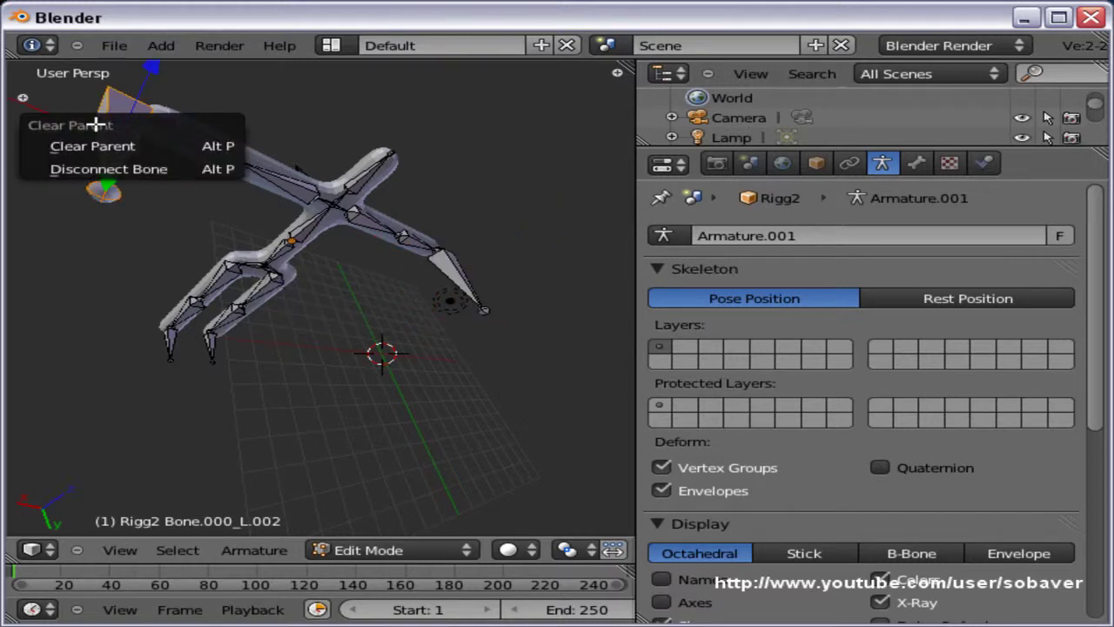
pyautogui.click(92, 145)
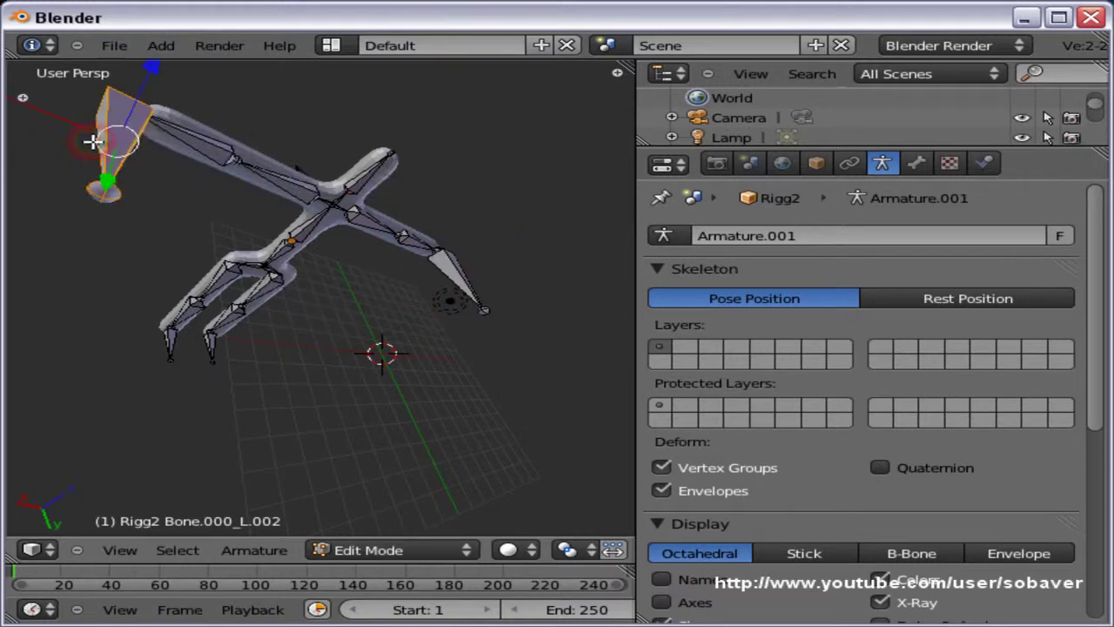
# Switch Rigg2 to Pose Mode and try moving the unparented right hand bone
pyautogui.hotkey('ctrl', 'Tab')
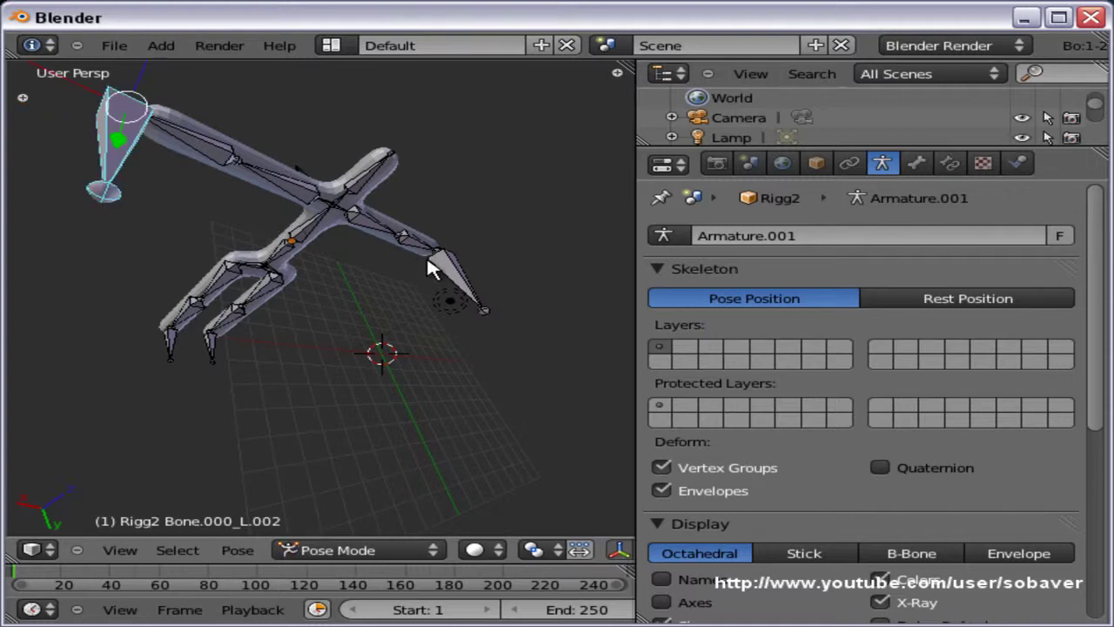
pyautogui.rightClick(439, 259)
pyautogui.press('g')
pyautogui.rightClick(457, 310)
pyautogui.scroll(3, 310, 300)
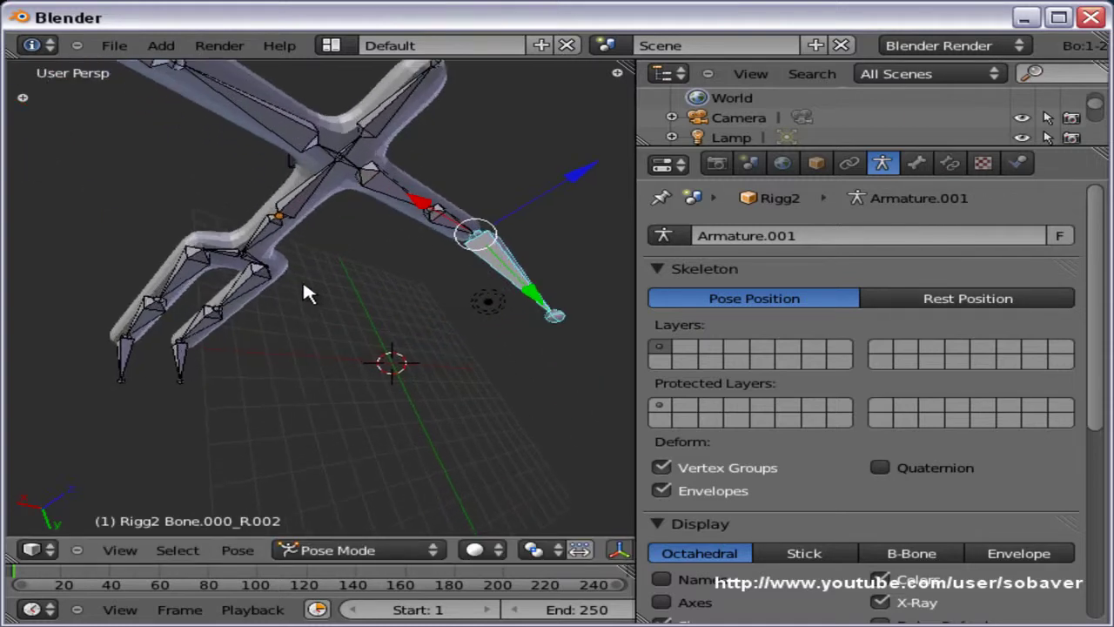
# In Edit Mode, extrude a bone along the Y axis from Rigg2's middle spine joint in side view and select the new bone
pyautogui.press('Tab')
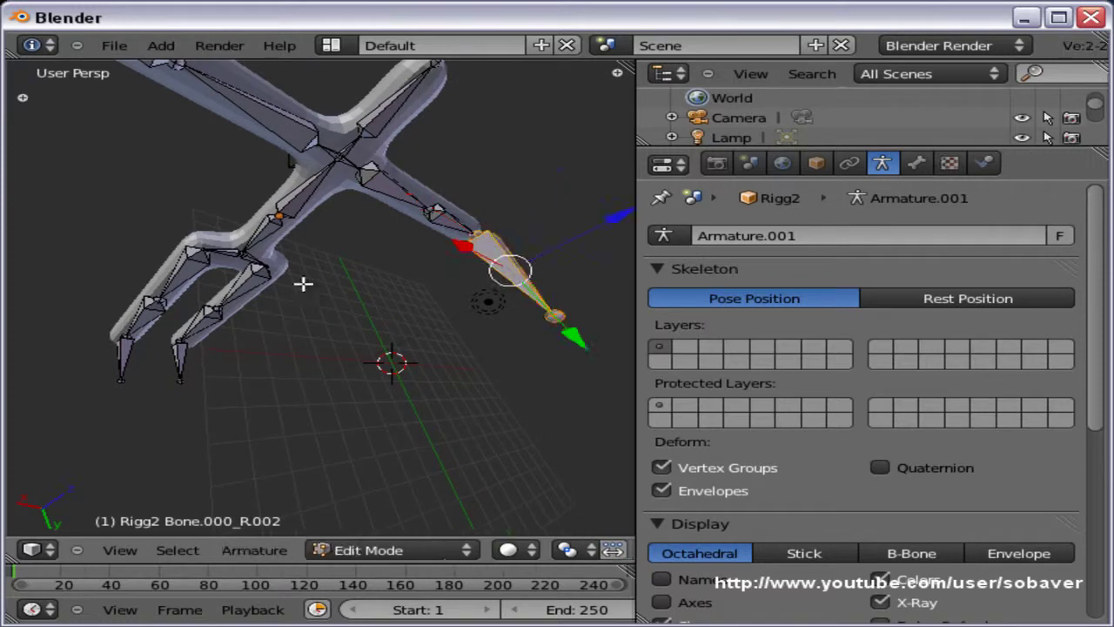
pyautogui.rightClick(272, 218)
pyautogui.moveTo(303, 245); pyautogui.dragTo(377, 273, button='middle')
pyautogui.press('KP_3')
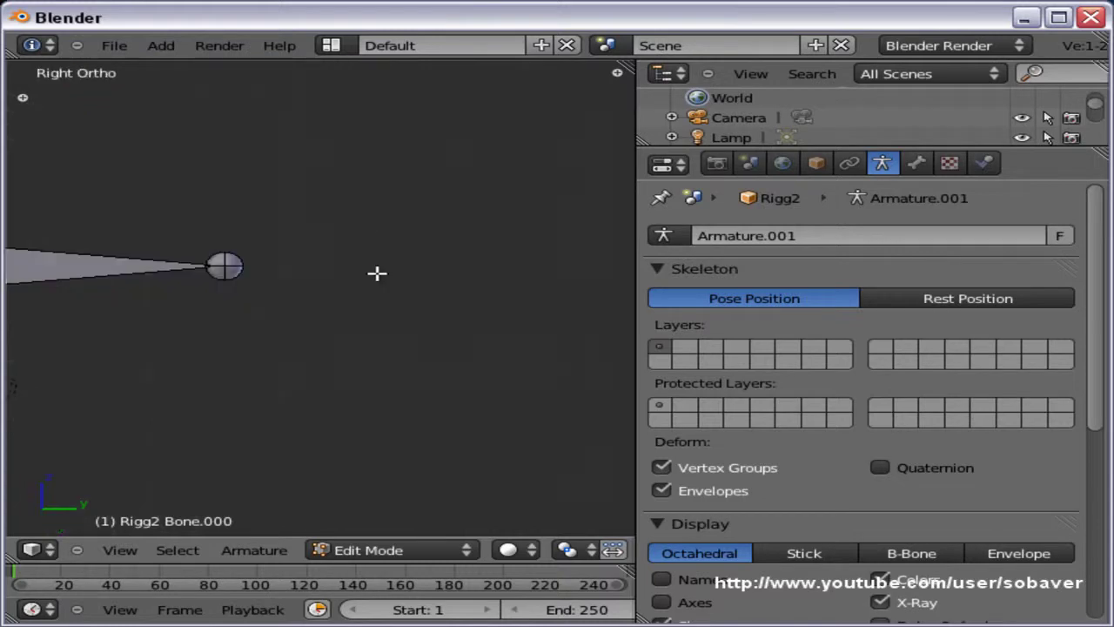
pyautogui.press('KP_1')
pyautogui.press('KP_Decimal')
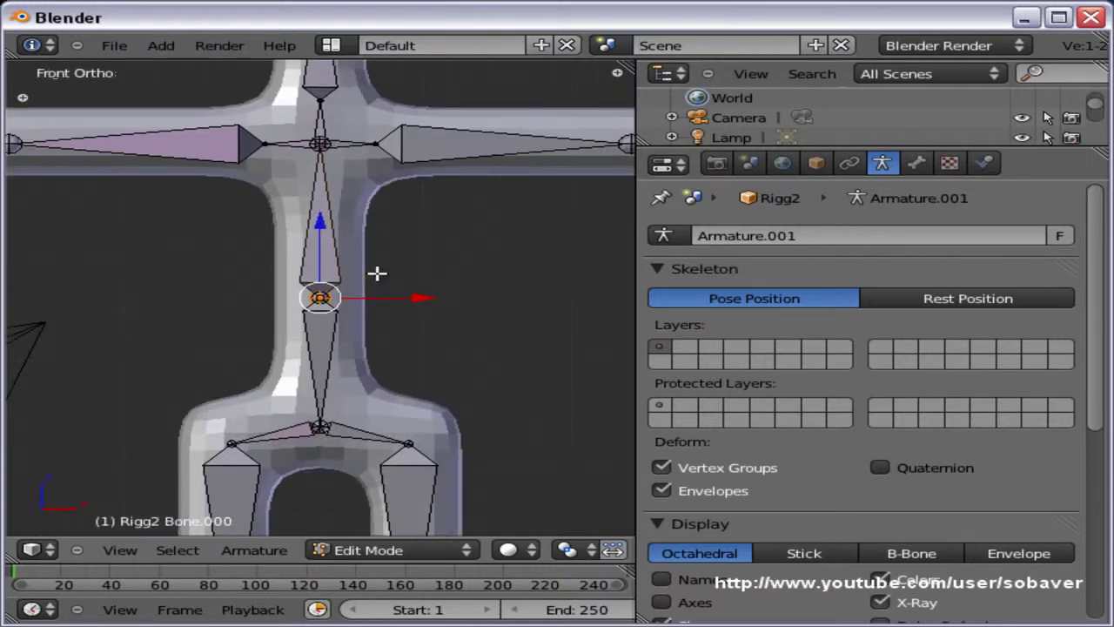
pyautogui.scroll(4, 376, 273)
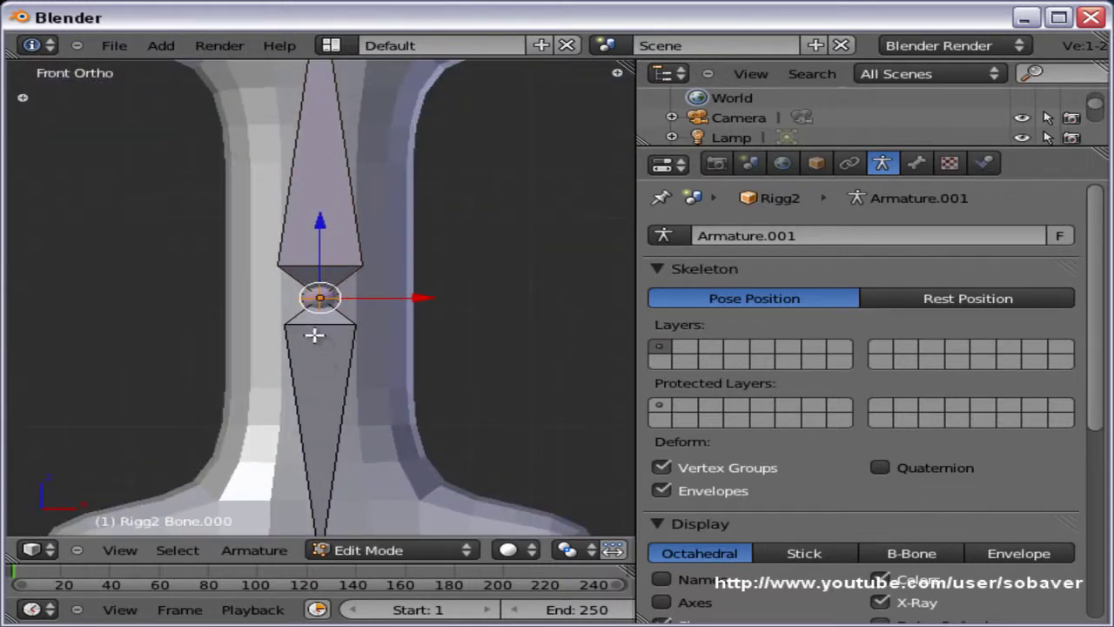
pyautogui.press('KP_6')
pyautogui.press('KP_6')
pyautogui.press('KP_6')
pyautogui.press('KP_6')
pyautogui.press('KP_6')
pyautogui.press('KP_6')
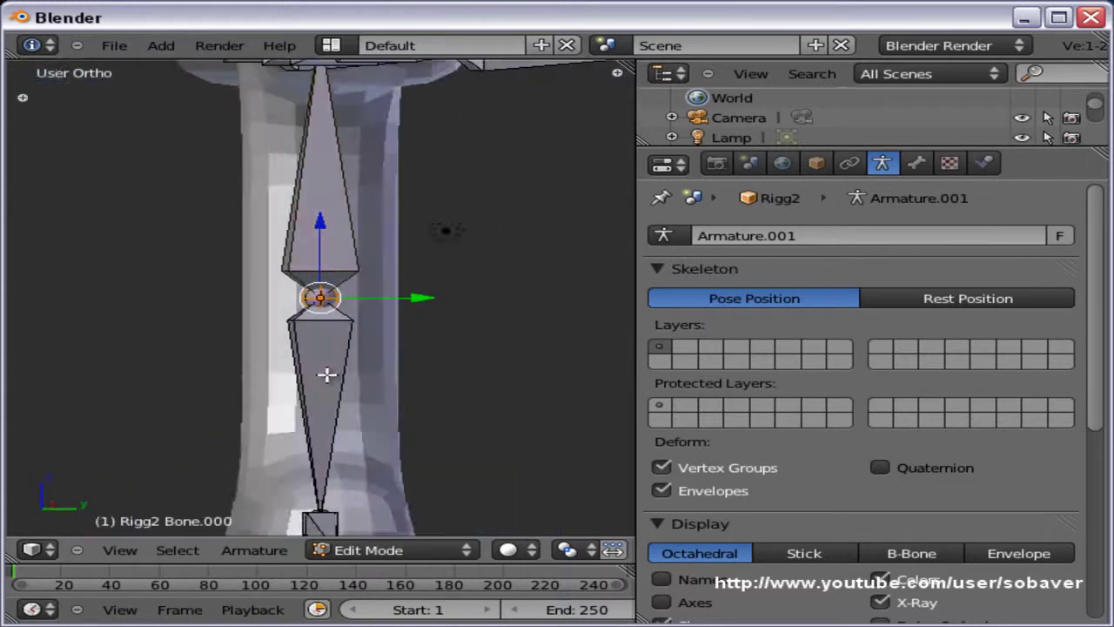
pyautogui.scroll(-4, 322, 376)
pyautogui.rightClick(315, 380)
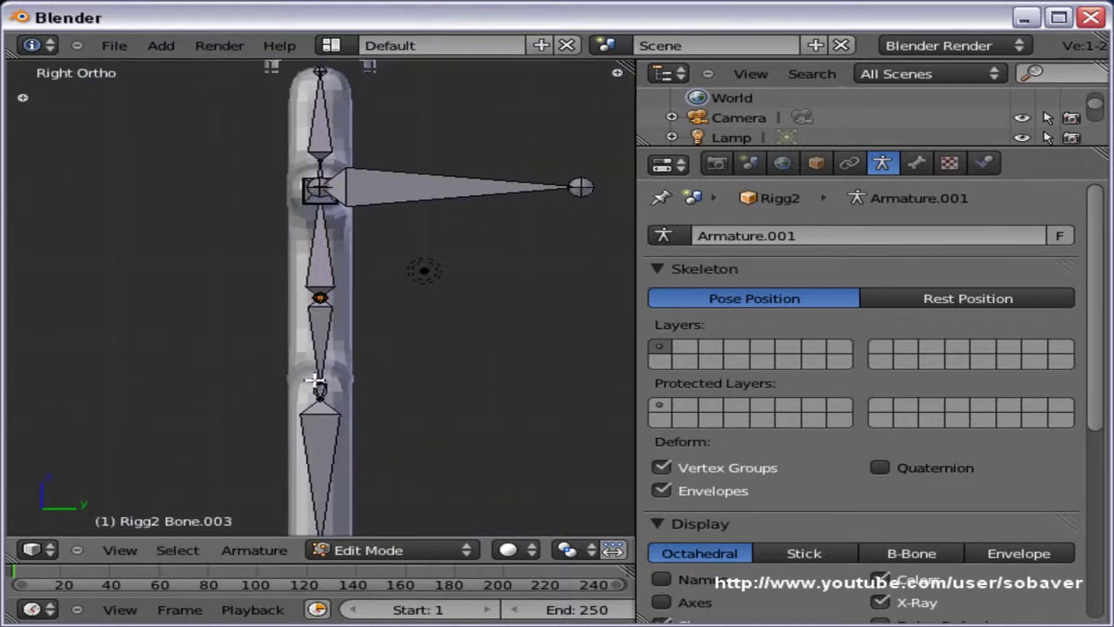
pyautogui.press('e')
pyautogui.press('y')
pyautogui.click(589, 391)
pyautogui.rightClick(478, 326)
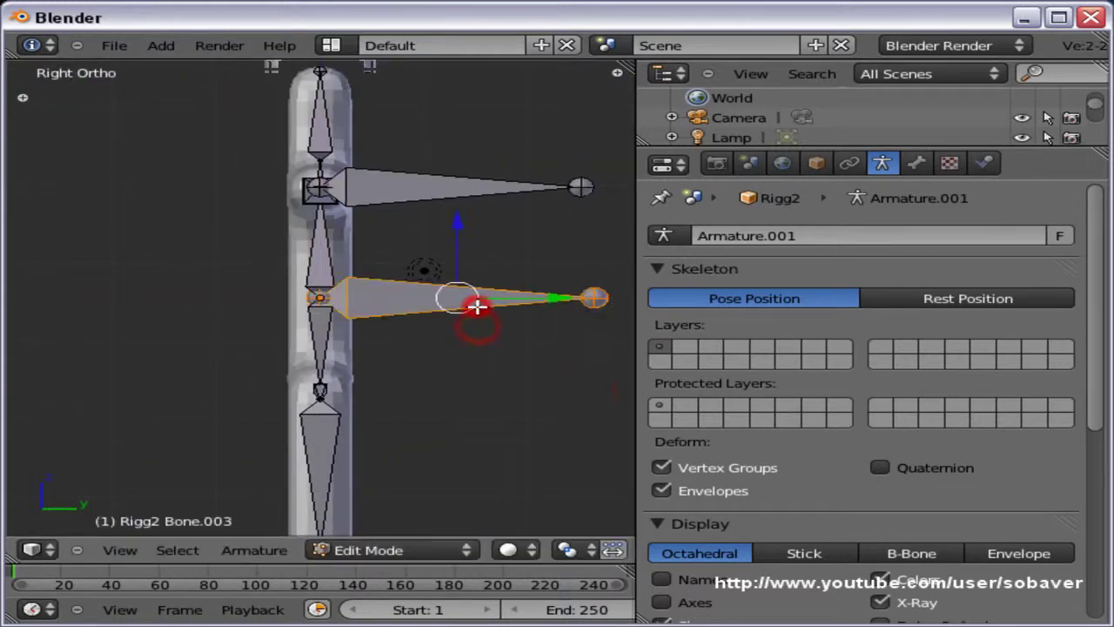
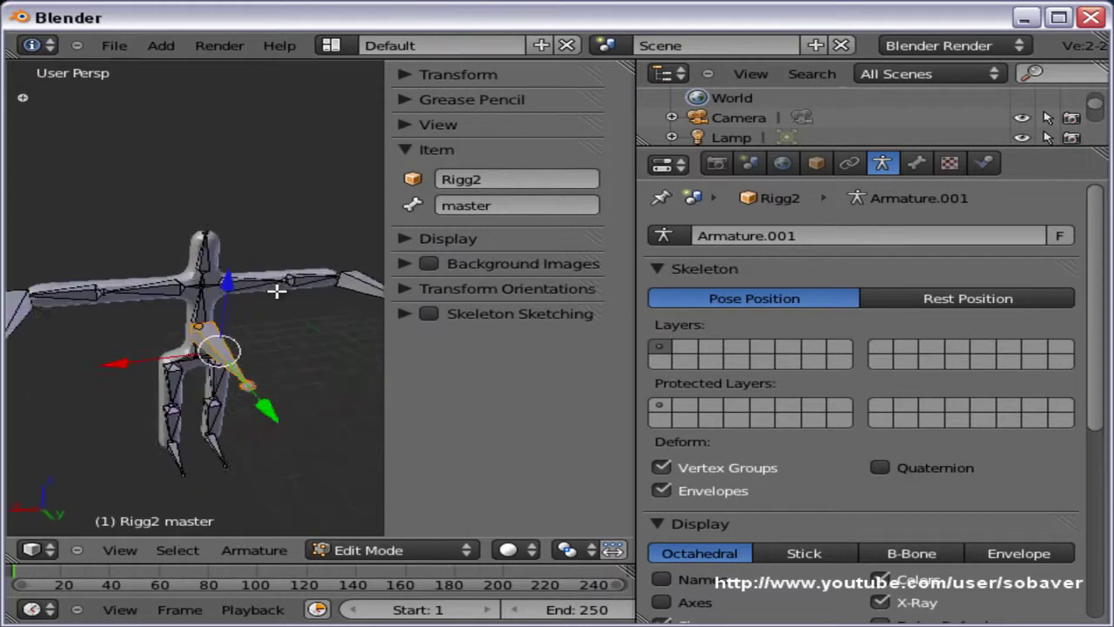
# Select the left hand bone, Bone.000_L.002, and rename it Hand.L_IK
pyautogui.moveTo(165, 336); pyautogui.dragTo(161, 340, button='middle')
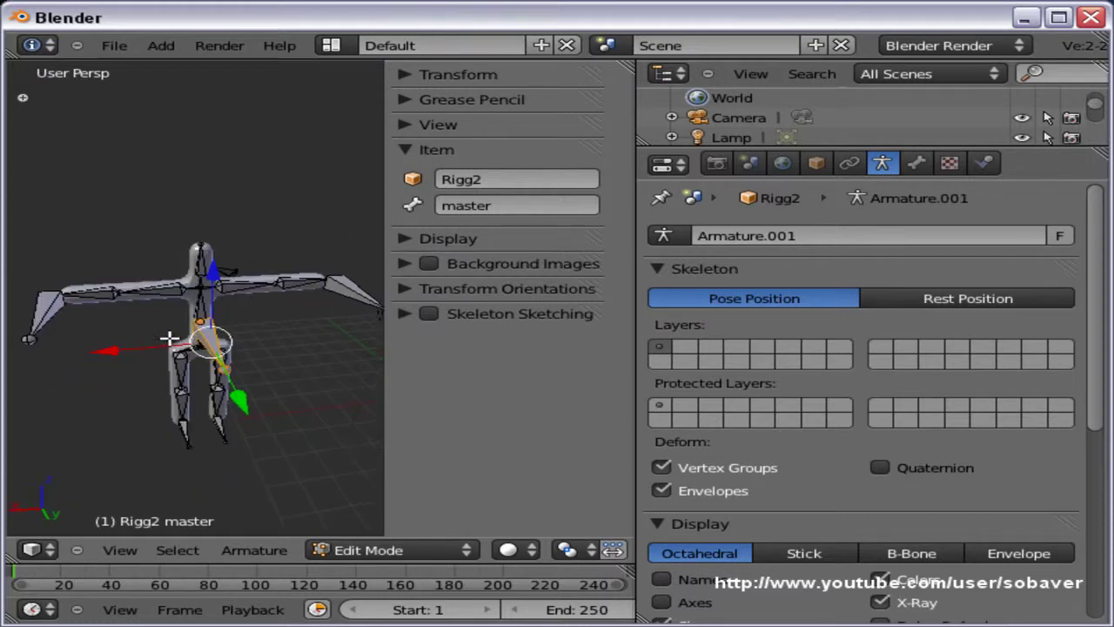
pyautogui.press('KP_7')
pyautogui.keyDown('shift'); pyautogui.moveTo(261, 323); pyautogui.dragTo(188, 332, button='middle'); pyautogui.keyUp('shift')
pyautogui.rightClick(252, 290)
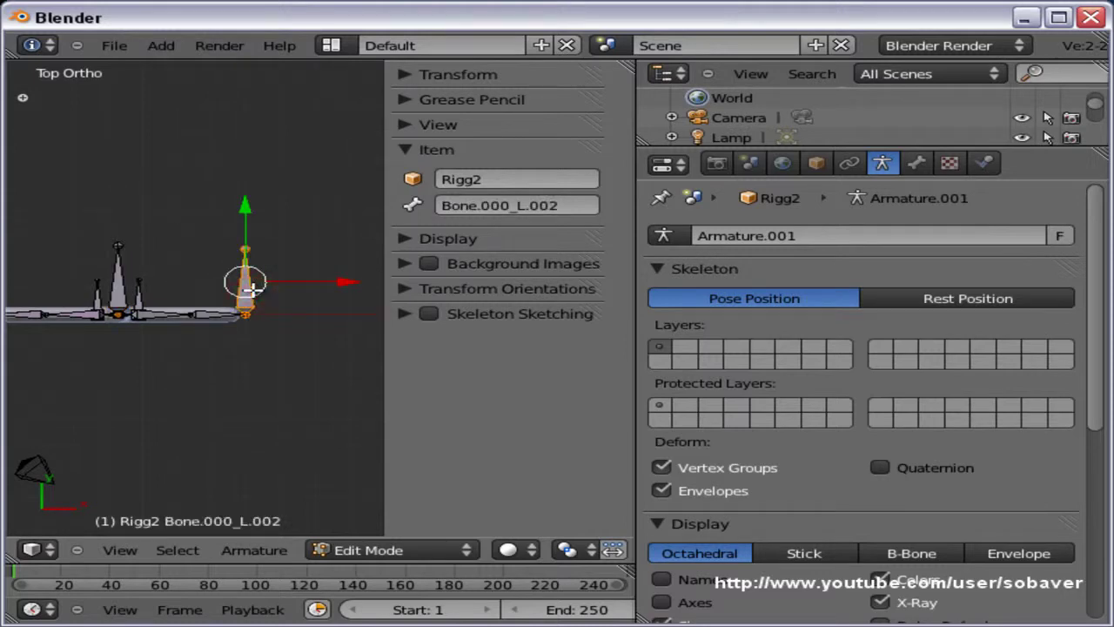
pyautogui.click(510, 206)
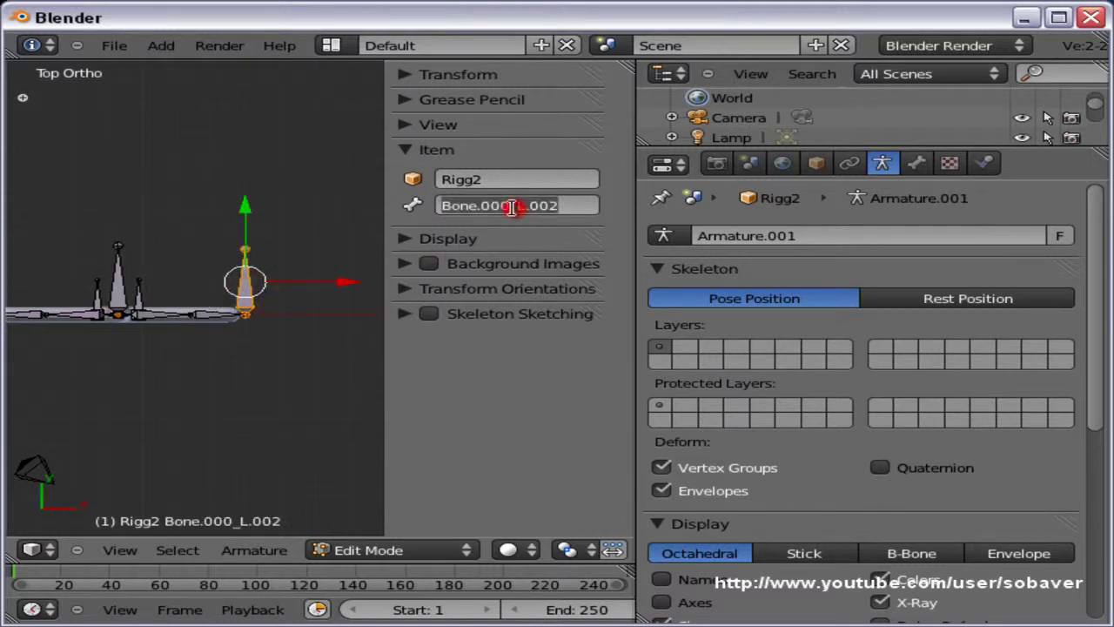
pyautogui.write('Hand.L')
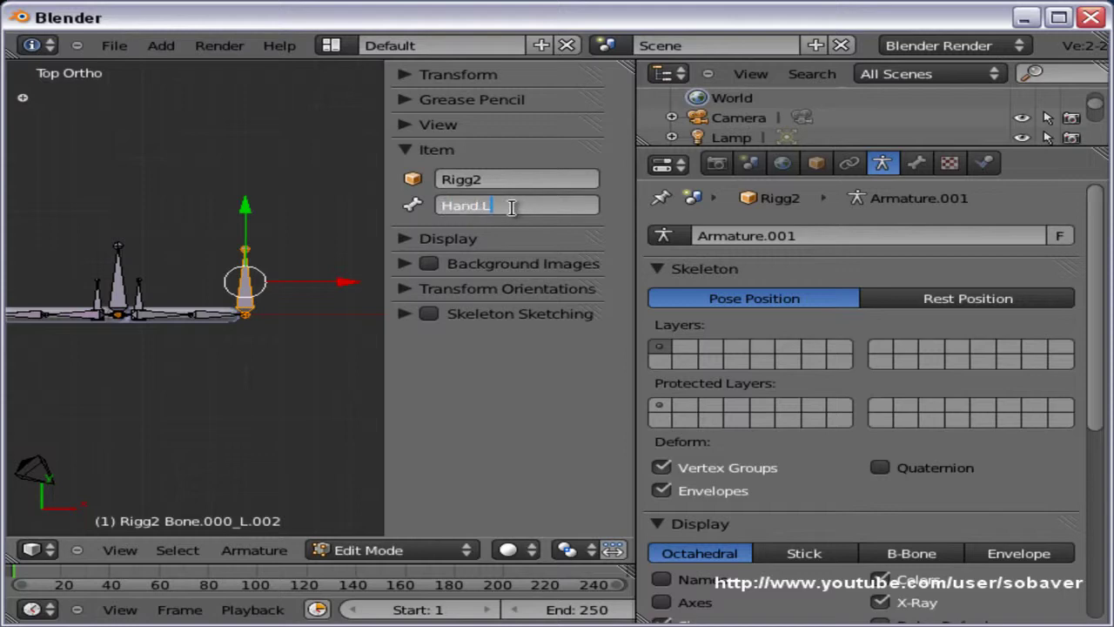
pyautogui.press('BackSpace')
pyautogui.press('BackSpace')
pyautogui.press('BackSpace')
pyautogui.press('BackSpace')
pyautogui.press('BackSpace')
pyautogui.press('BackSpace')
pyautogui.press('BackSpace')
pyautogui.press('BackSpace')
pyautogui.press('Return')
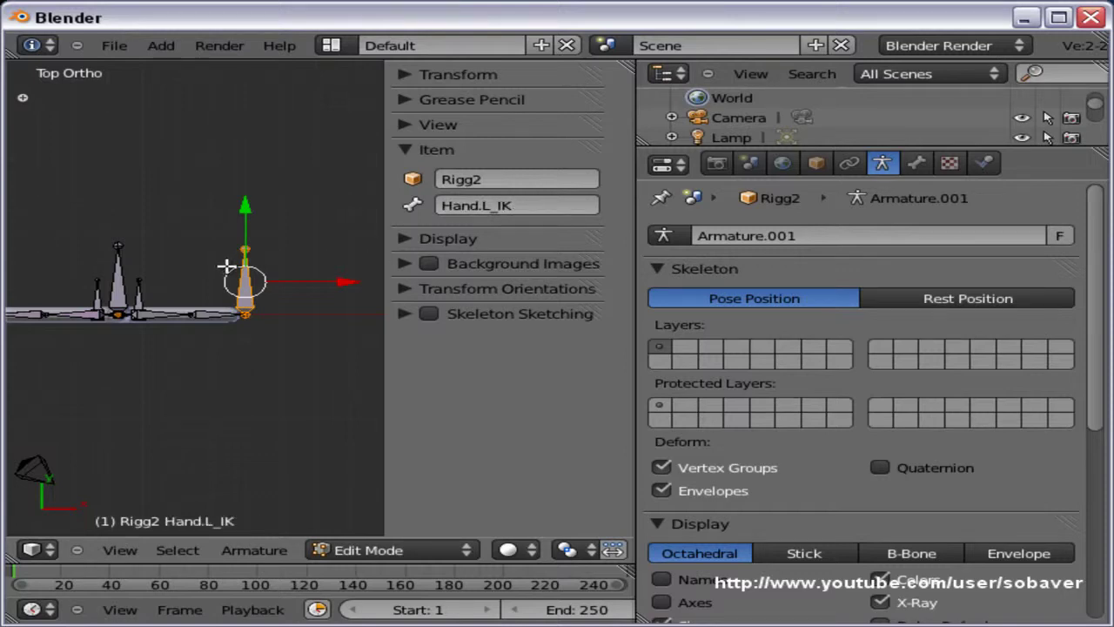
# Select the right hand bone, Bone.000_R.002, and rename it Hand.R_IK
pyautogui.keyDown('shift'); pyautogui.moveTo(224, 266); pyautogui.dragTo(61, 241, button='middle'); pyautogui.keyUp('shift')
pyautogui.rightClick(200, 259)
pyautogui.click(565, 208)
pyautogui.write('Hand.L_IK')
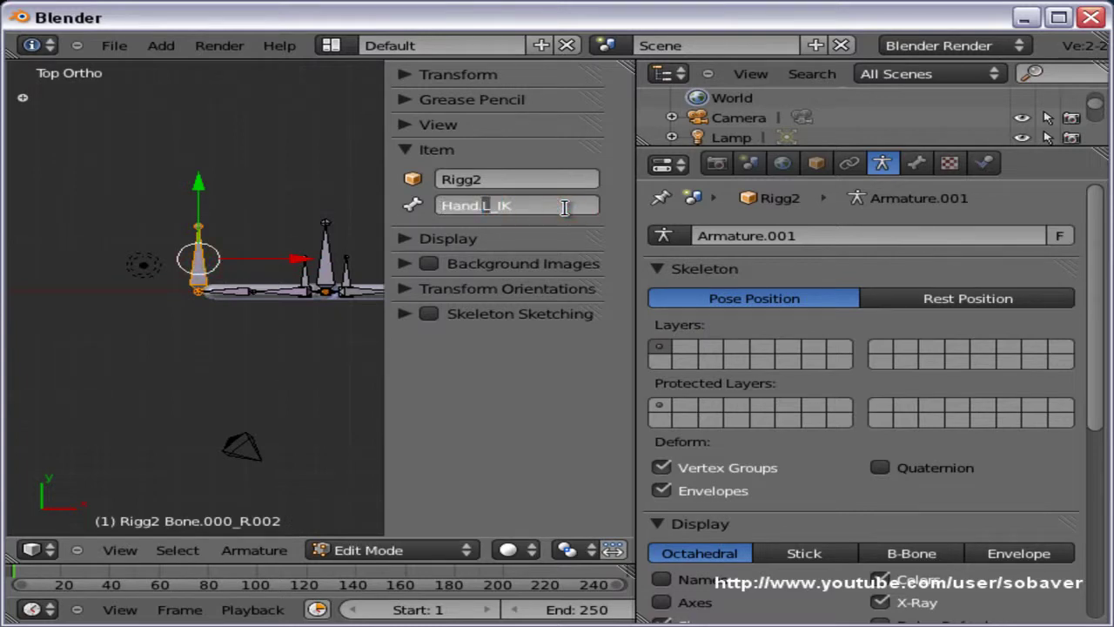
pyautogui.press('Return')
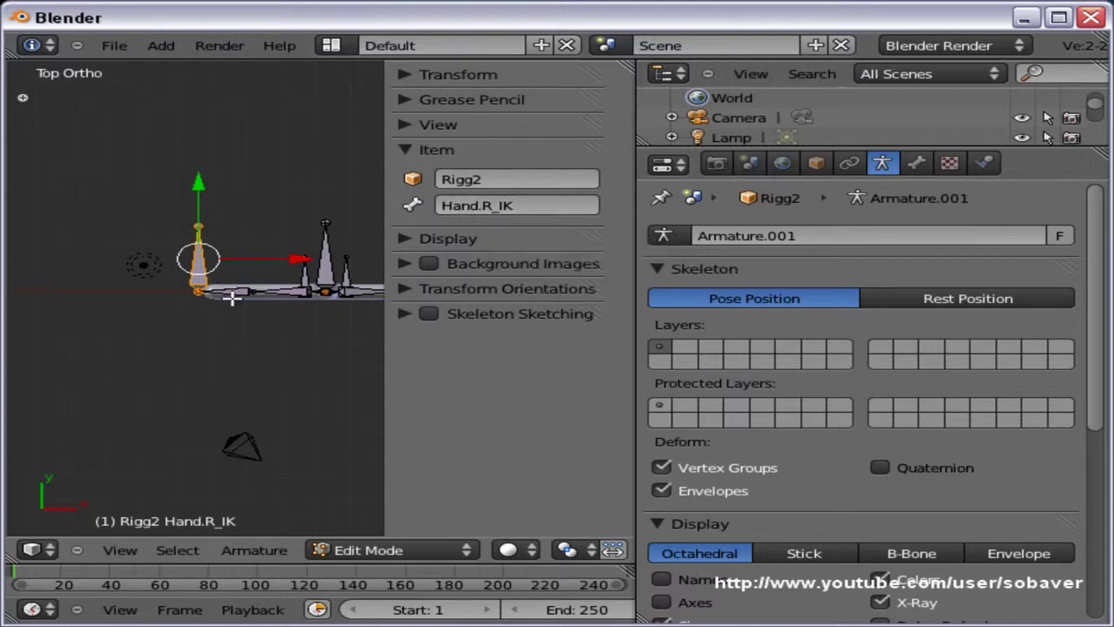
# Select the right foot bone, Bone_R.002, and rename it Feeth.R_IK
pyautogui.moveTo(242, 344); pyautogui.dragTo(225, 239, button='middle')
pyautogui.scroll(6, 273, 264)
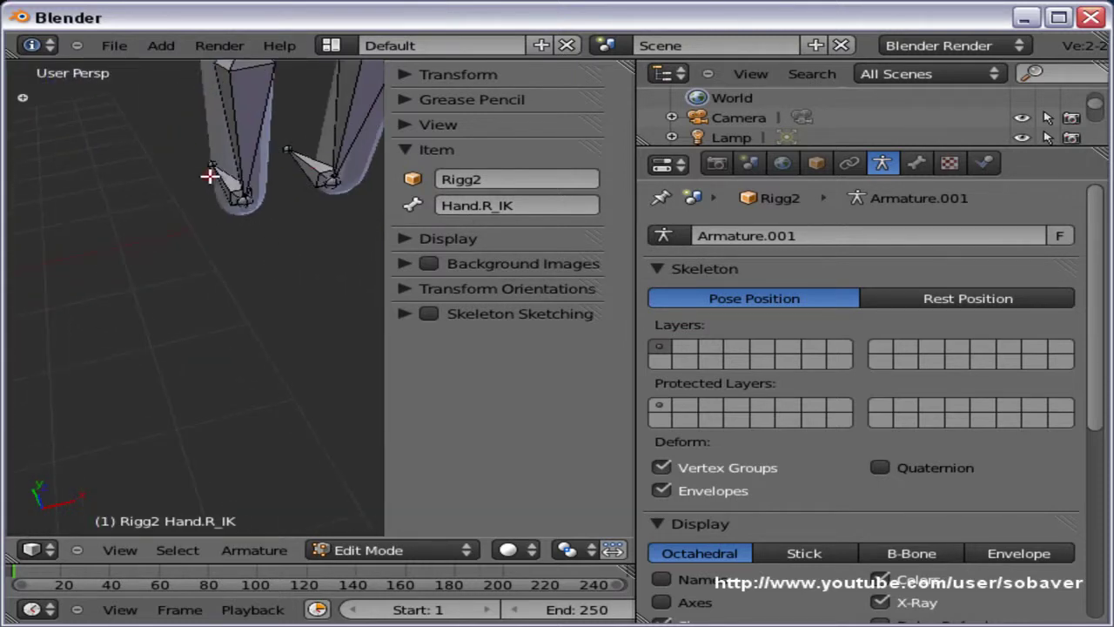
pyautogui.rightClick(216, 180)
pyautogui.click(516, 204)
pyautogui.write('Feet.R_OL')
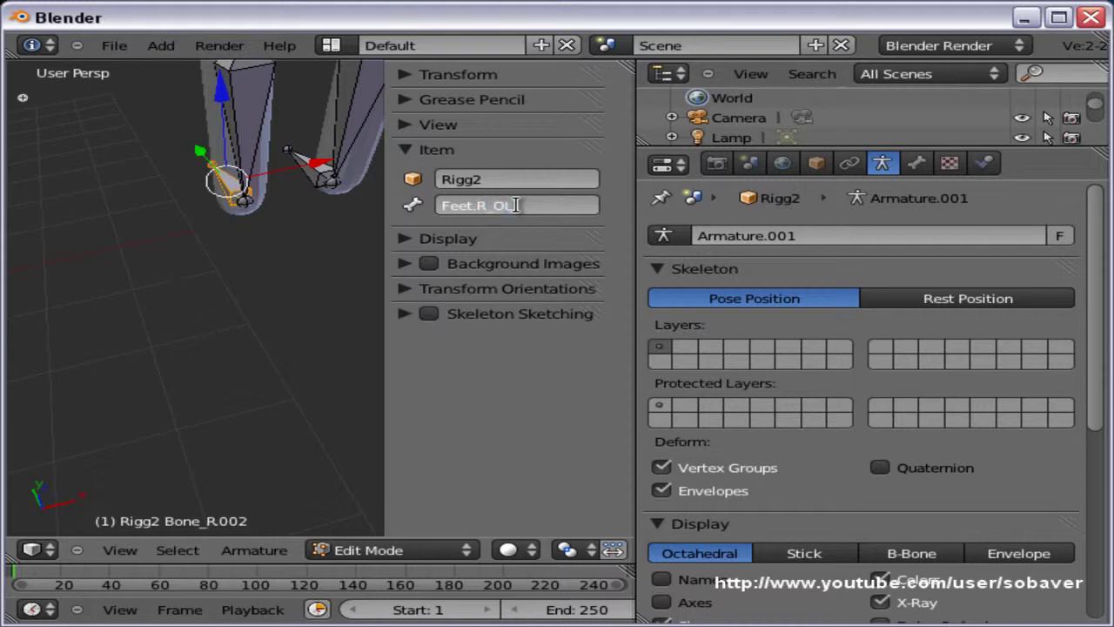
pyautogui.press('BackSpace')
pyautogui.press('Return')
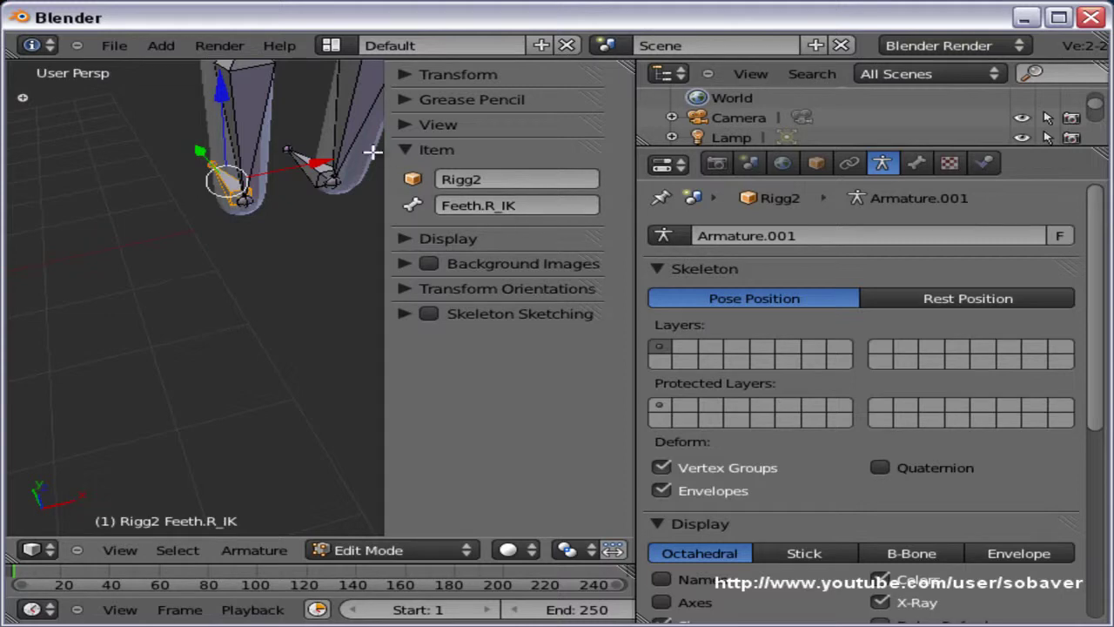
# Rename the left foot bone, Bone_L.002, as Feeth.L_IK and hide the 3D view's properties region
pyautogui.rightClick(300, 162)
pyautogui.click(517, 206)
pyautogui.write('Feeth.R_IK')
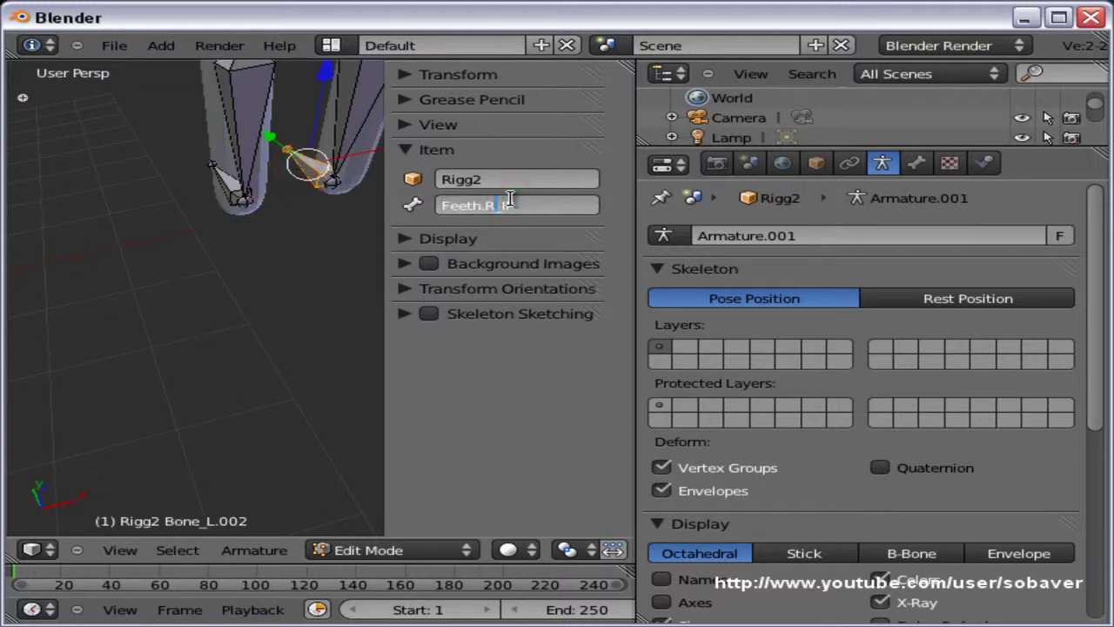
pyautogui.press('Return')
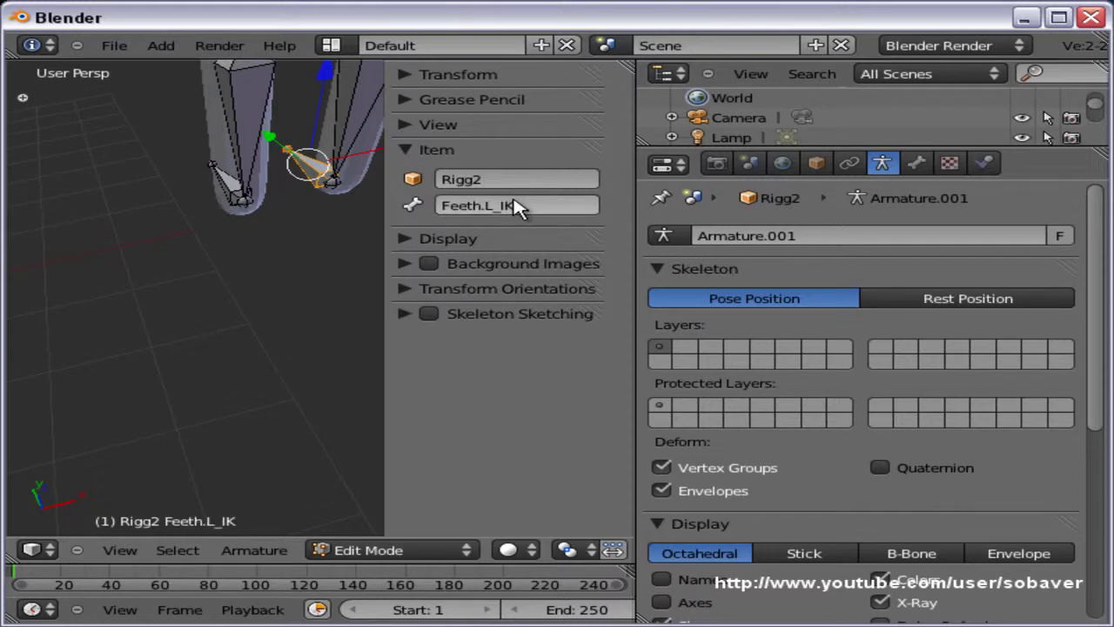
pyautogui.press('n')
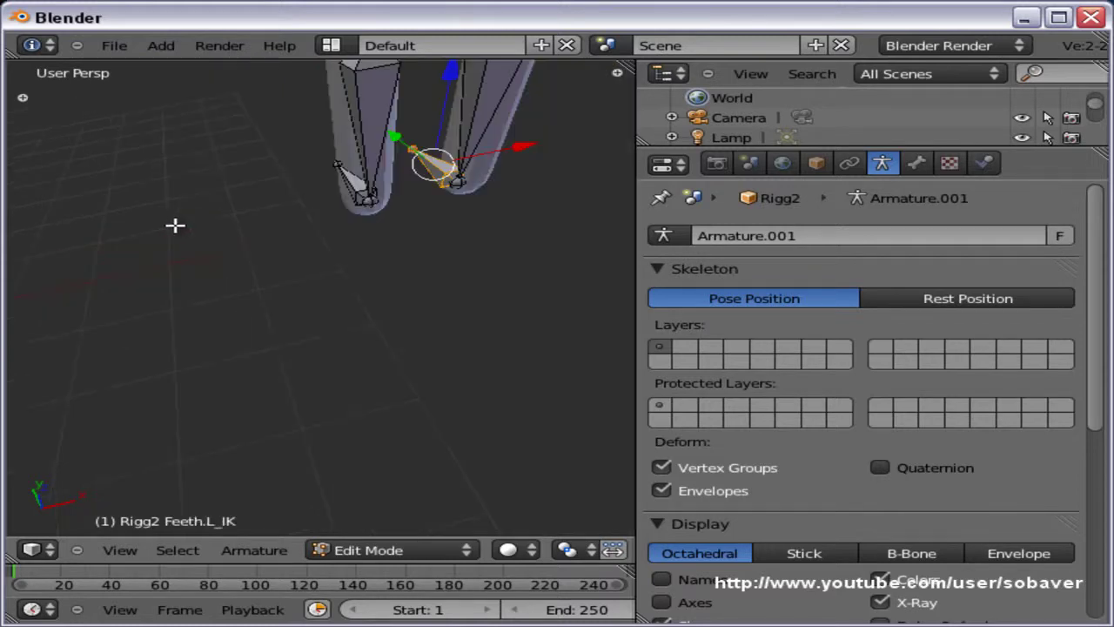
pyautogui.scroll(-3, 175, 225)
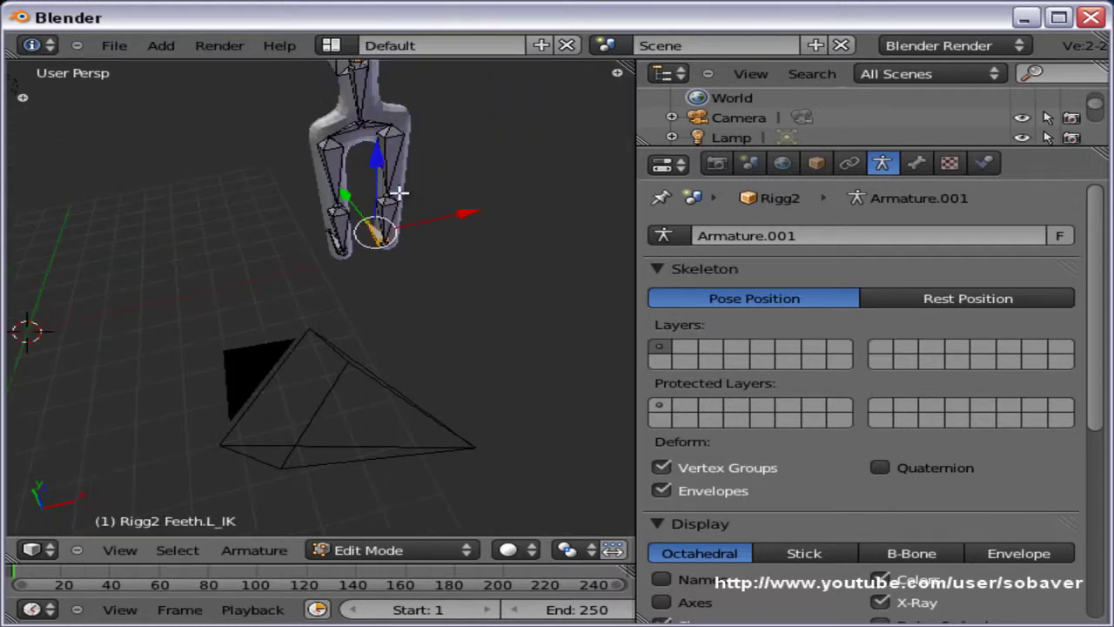
pyautogui.moveTo(399, 193); pyautogui.dragTo(318, 255, button='middle')
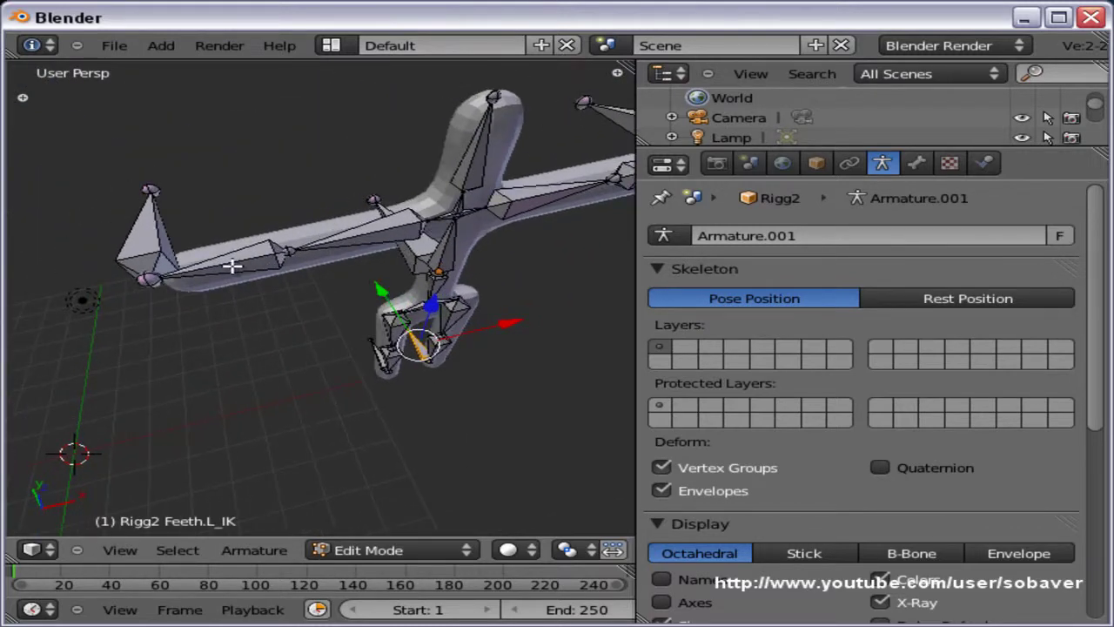
# Select the right forearm bone, Bone.000_R.001, in Pose Mode, enlarge the 3D view over the timeline, and add an Inverse Kinematics constraint
pyautogui.rightClick(233, 267)
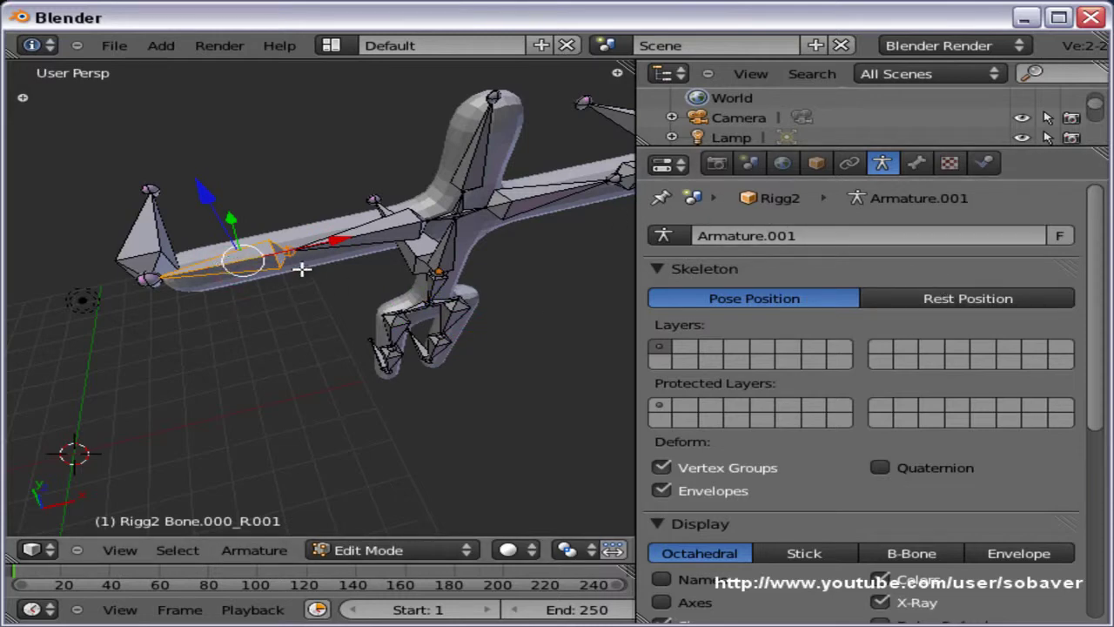
pyautogui.hotkey('ctrl', 'Tab')
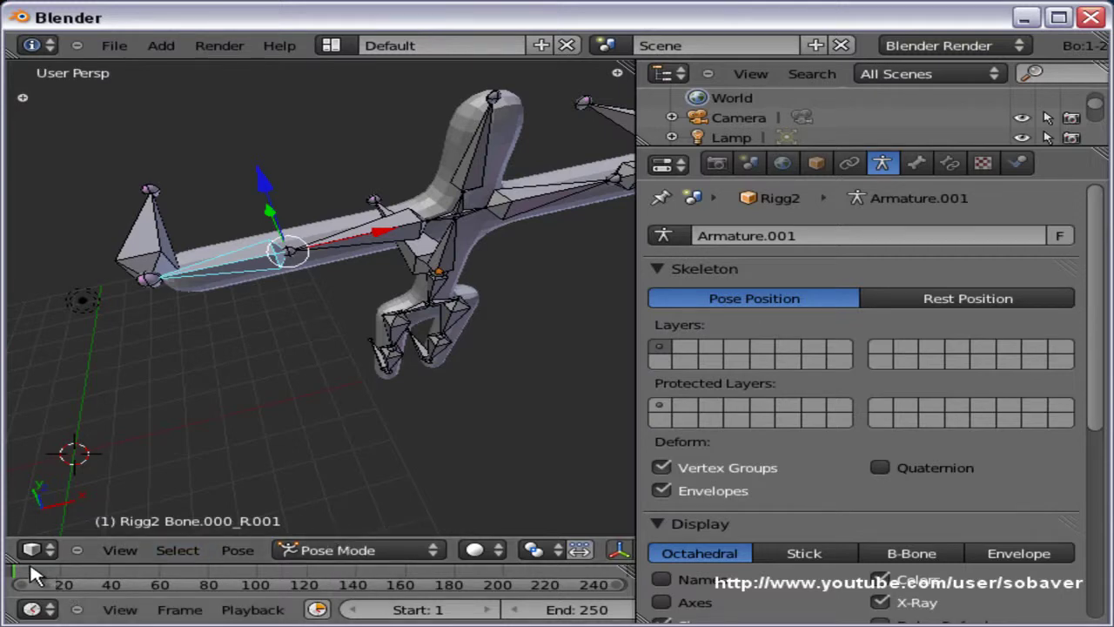
pyautogui.moveTo(7, 561); pyautogui.dragTo(14, 589)
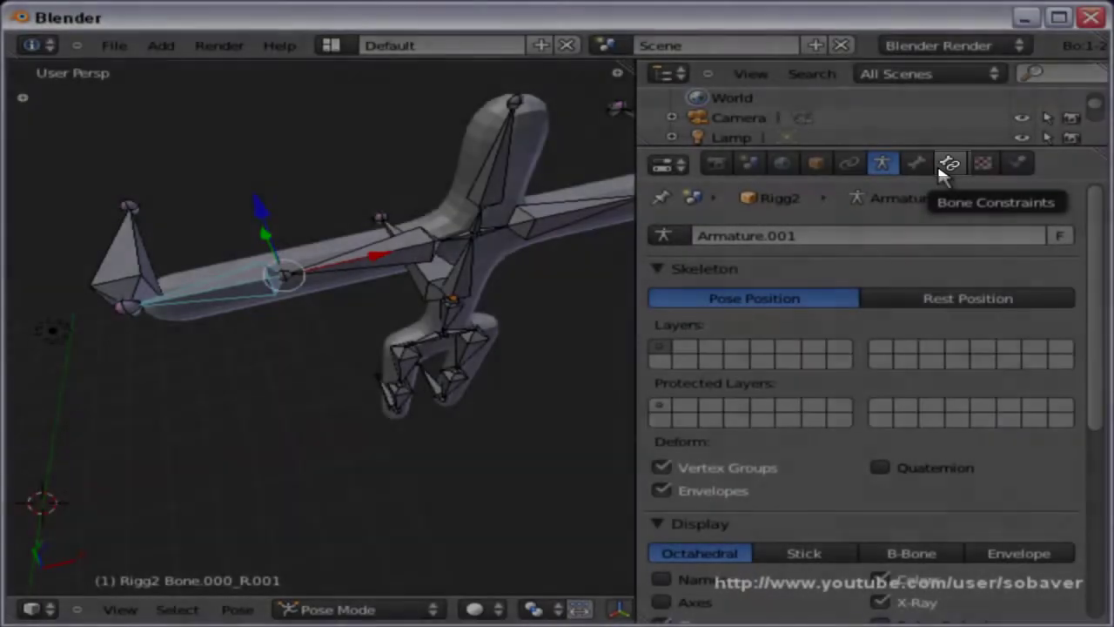
pyautogui.click(947, 165)
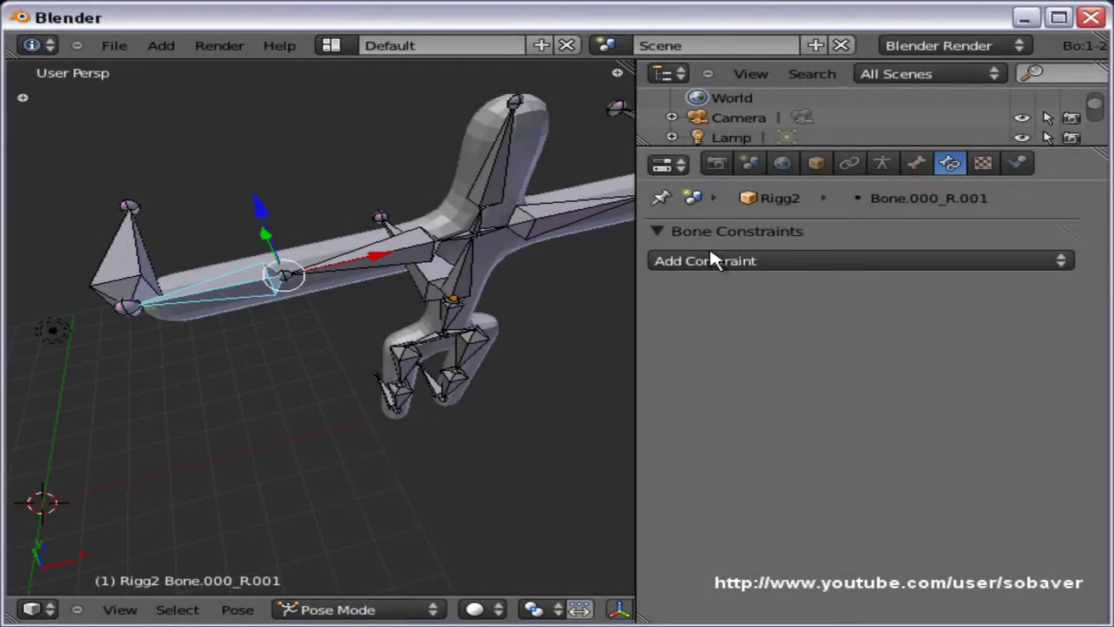
pyautogui.click(705, 261)
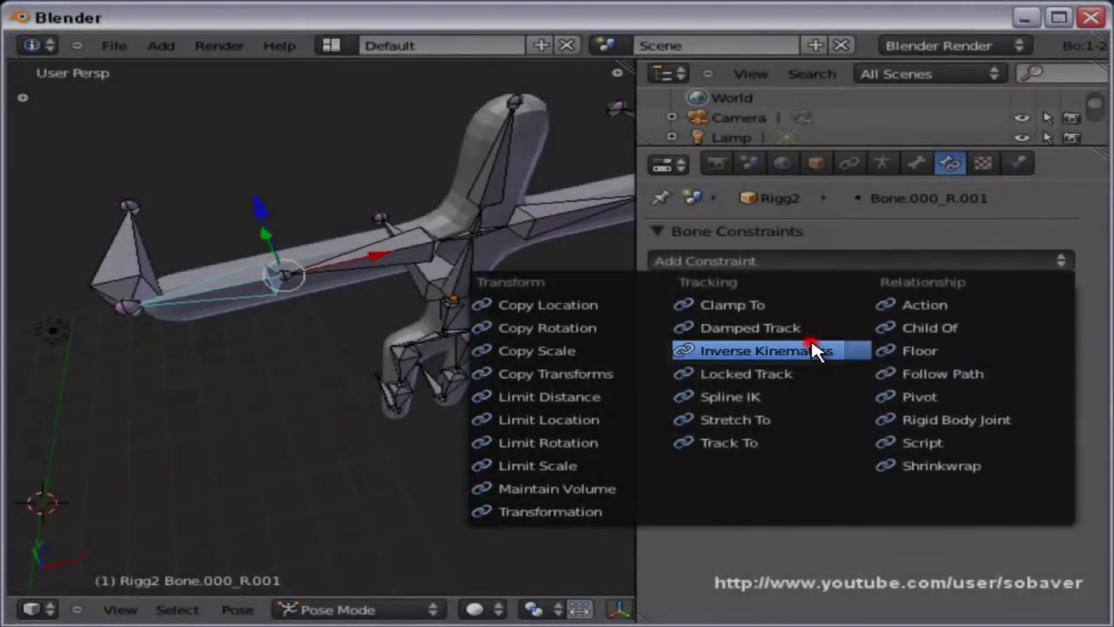
pyautogui.click(811, 350)
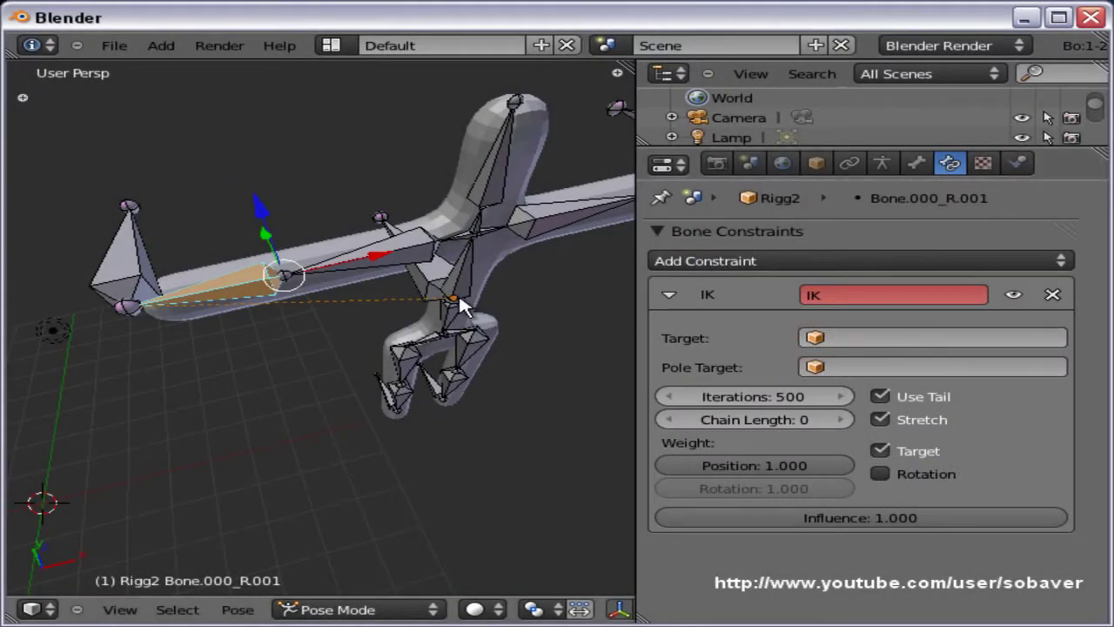
# Try moving the right forearm bone to test its IK constraint without a target
pyautogui.keyDown('shift'); pyautogui.rightClick(143, 262); pyautogui.keyUp('shift')
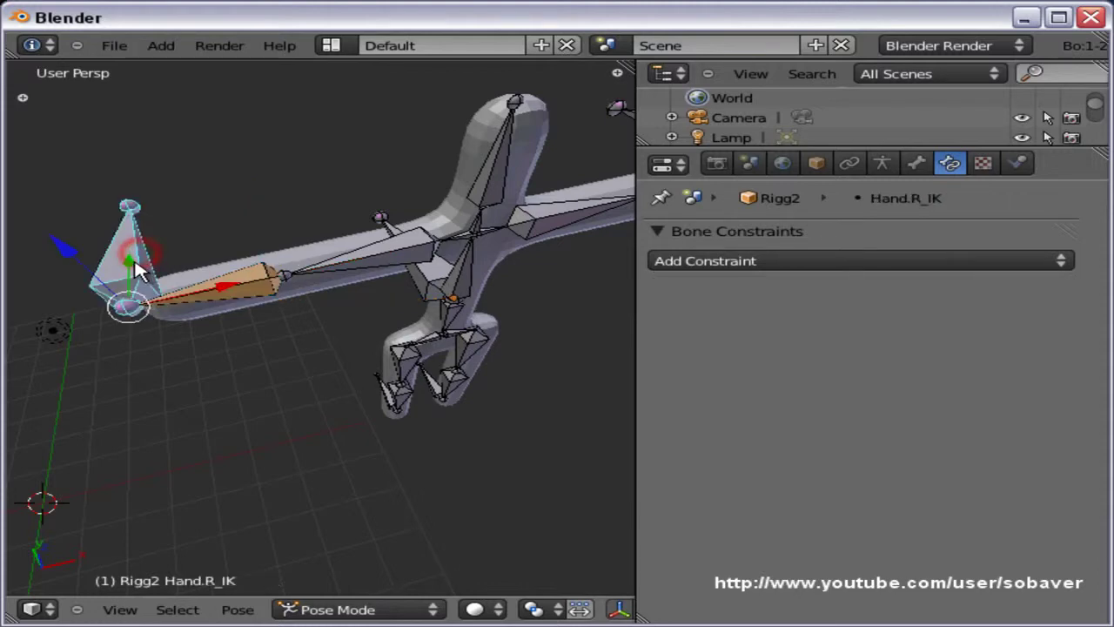
pyautogui.press('g')
pyautogui.press('Escape')
pyautogui.keyDown('shift'); pyautogui.rightClick(248, 313); pyautogui.keyUp('shift')
pyautogui.press('g')
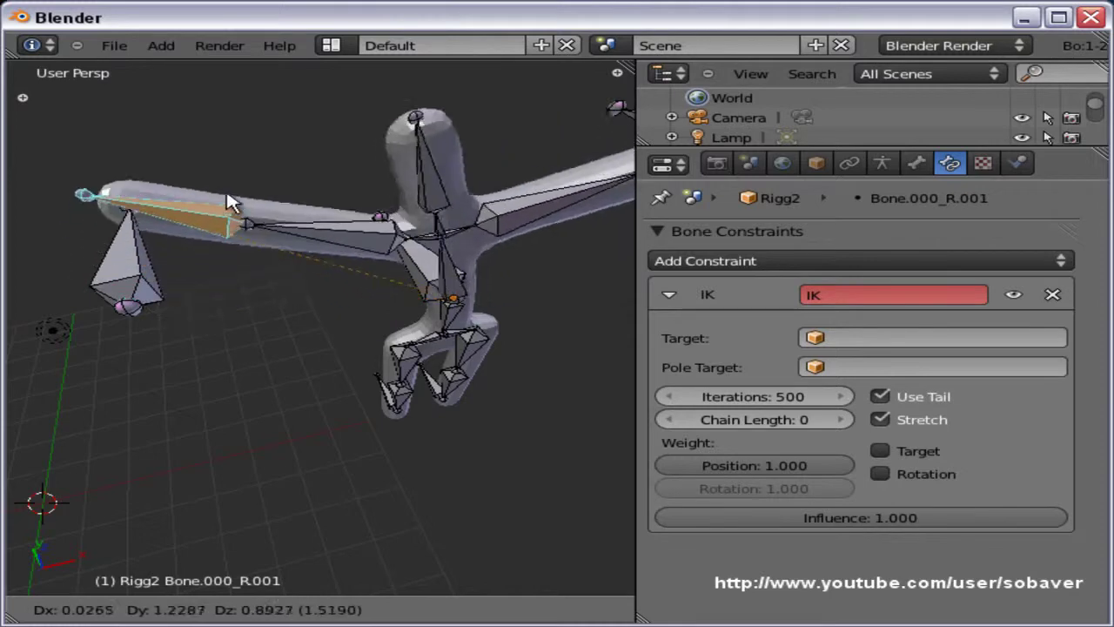
pyautogui.click(267, 264)
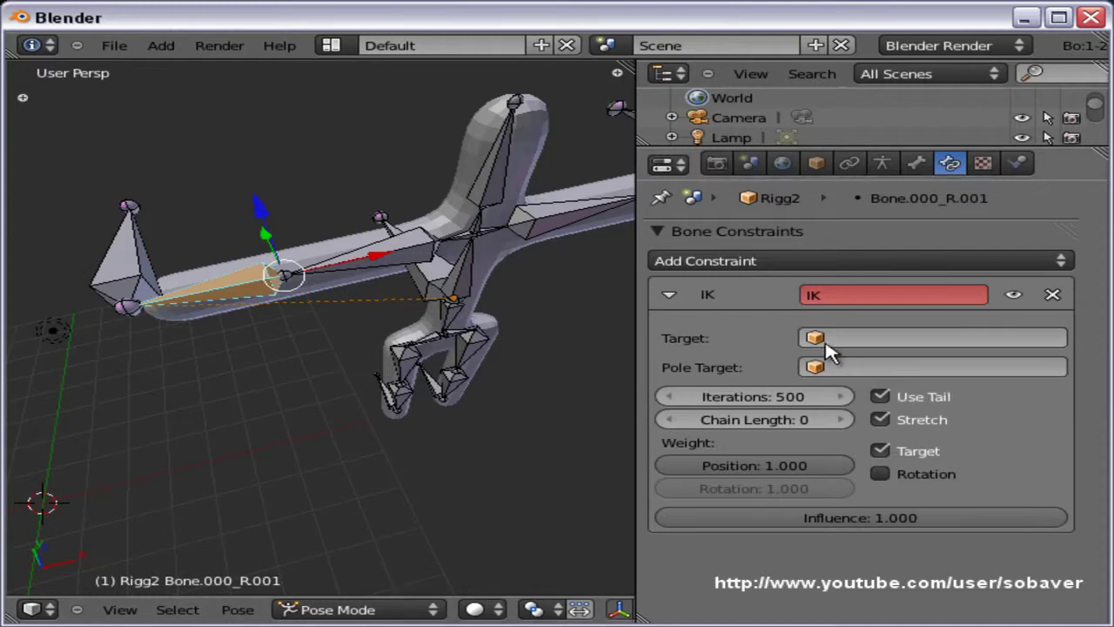
# Set the right forearm's IK constraint target to Rigg2 and its target bone to Hand.R_IK
pyautogui.click(908, 335)
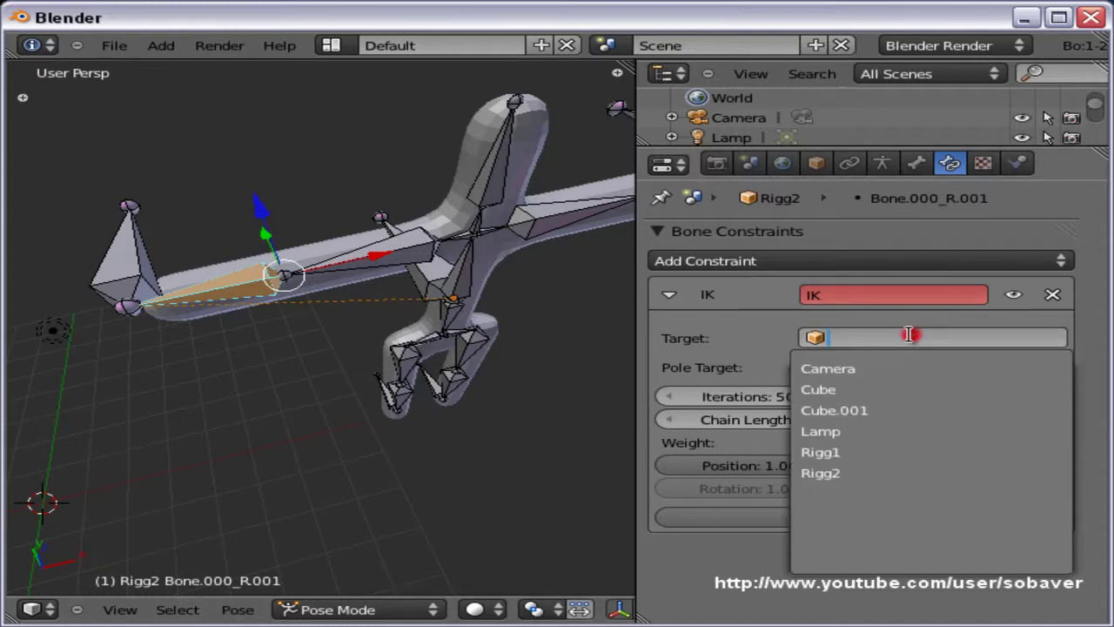
pyautogui.click(852, 474)
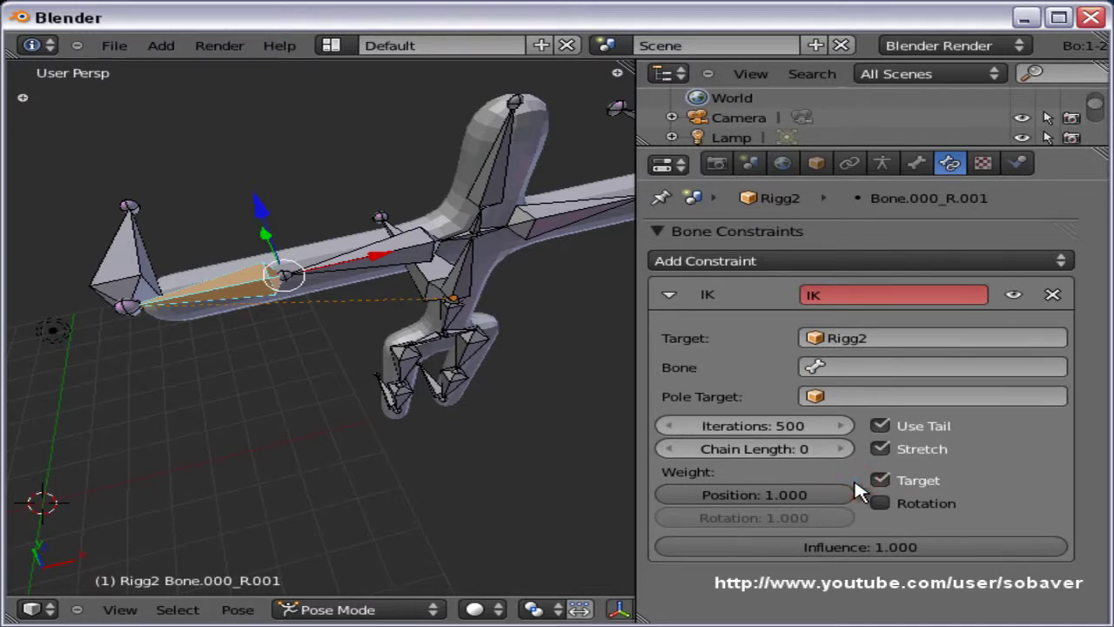
pyautogui.rightClick(135, 261)
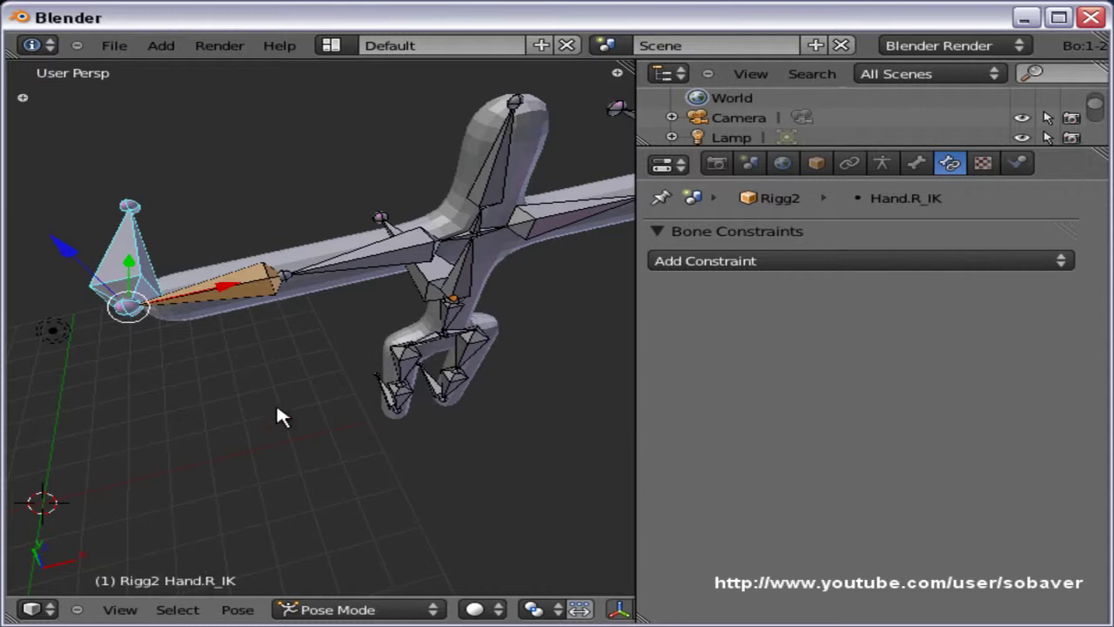
pyautogui.rightClick(269, 298)
pyautogui.click(849, 368)
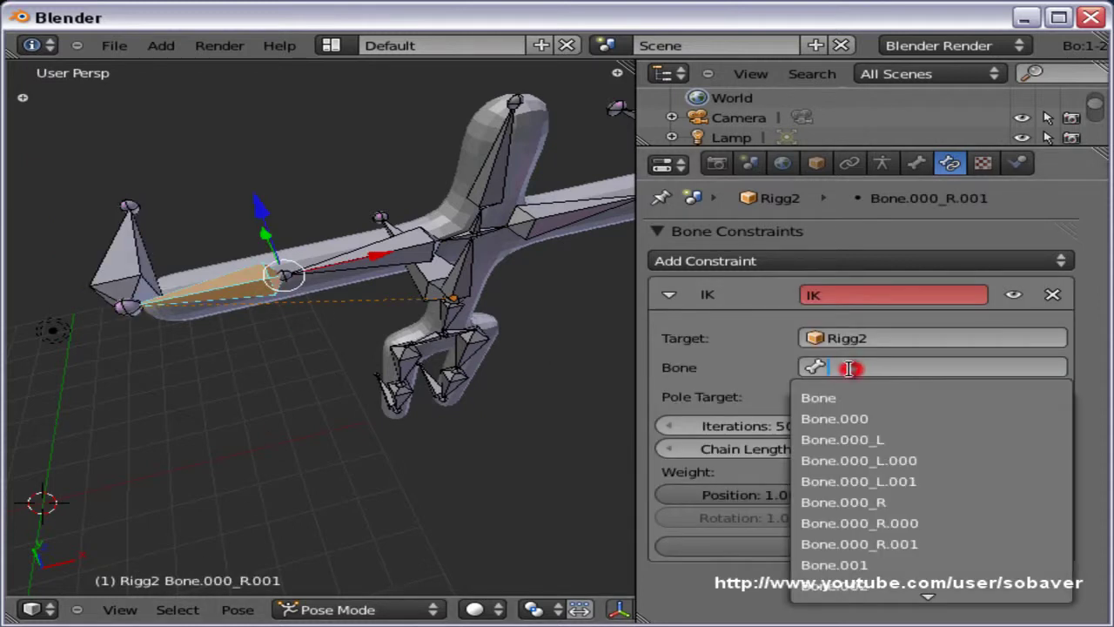
pyautogui.scroll(-3, 920, 559)
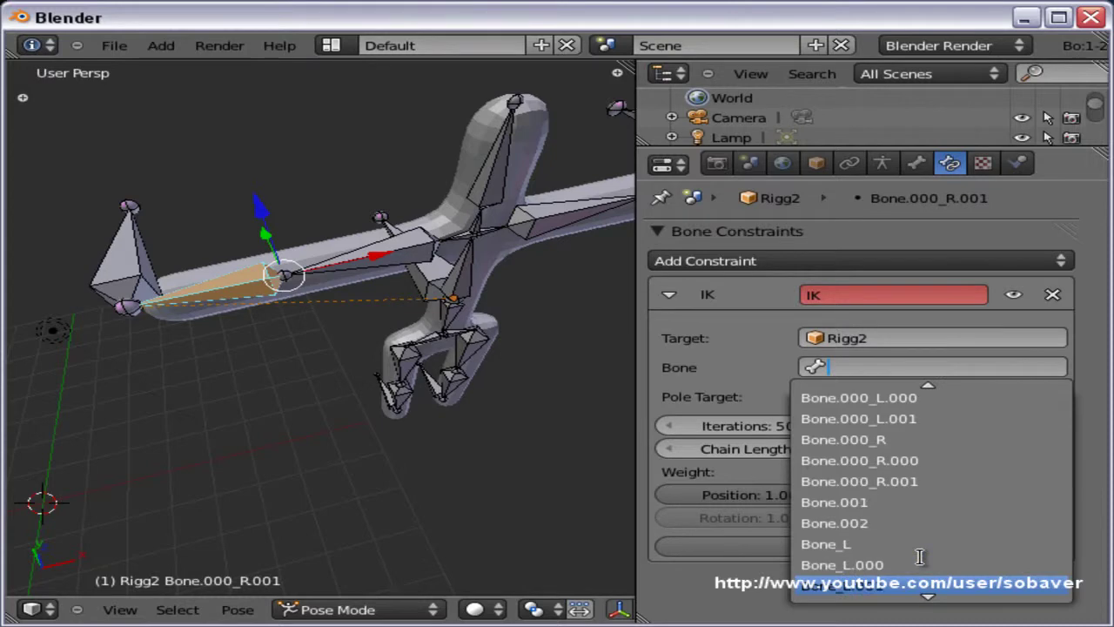
pyautogui.write('h')
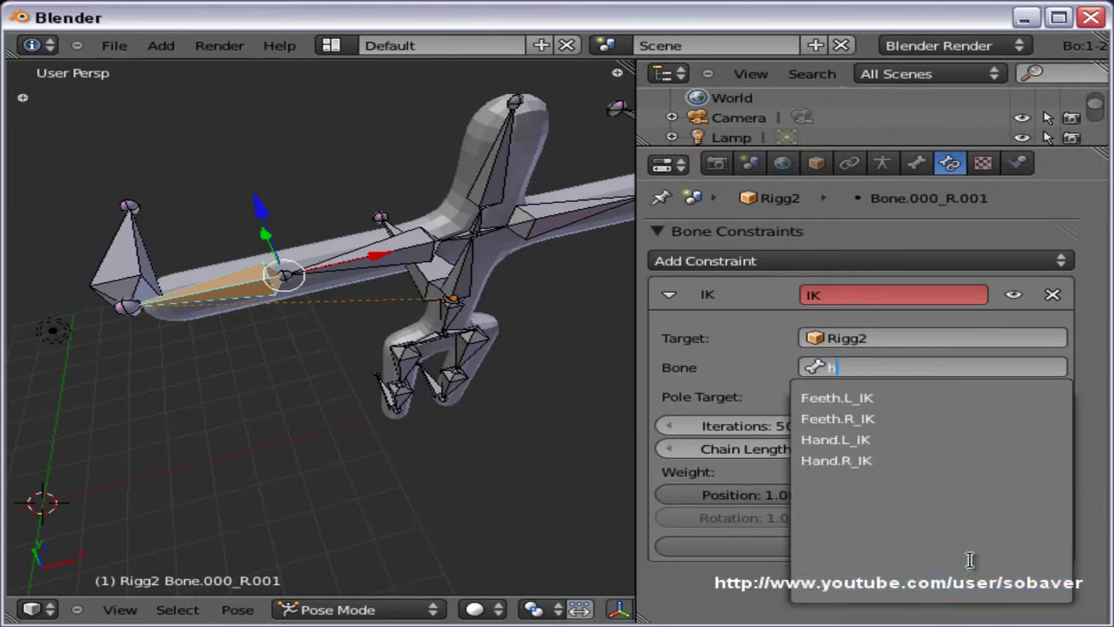
pyautogui.click(894, 456)
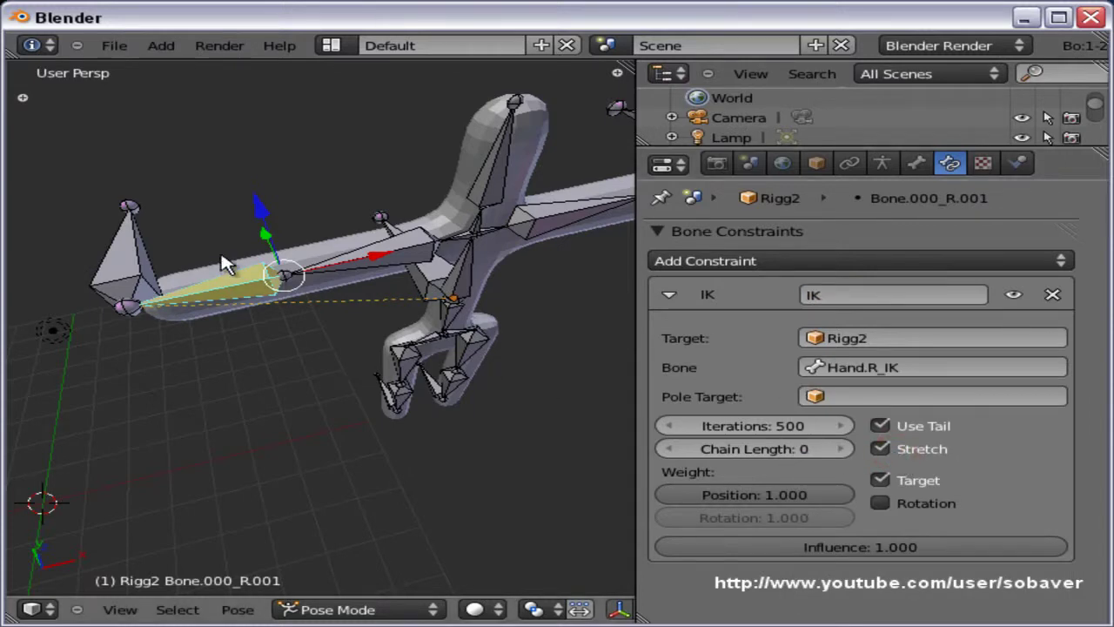
# Try moving the Hand.R_IK bone to test how the body follows the unlimited IK chain
pyautogui.rightClick(129, 235)
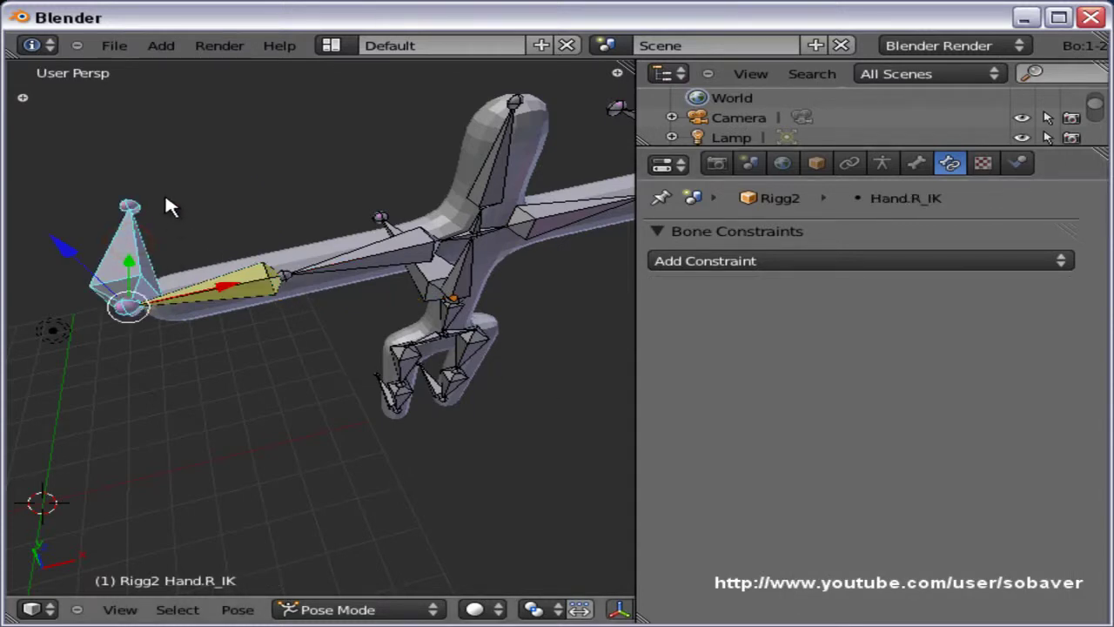
pyautogui.press('g')
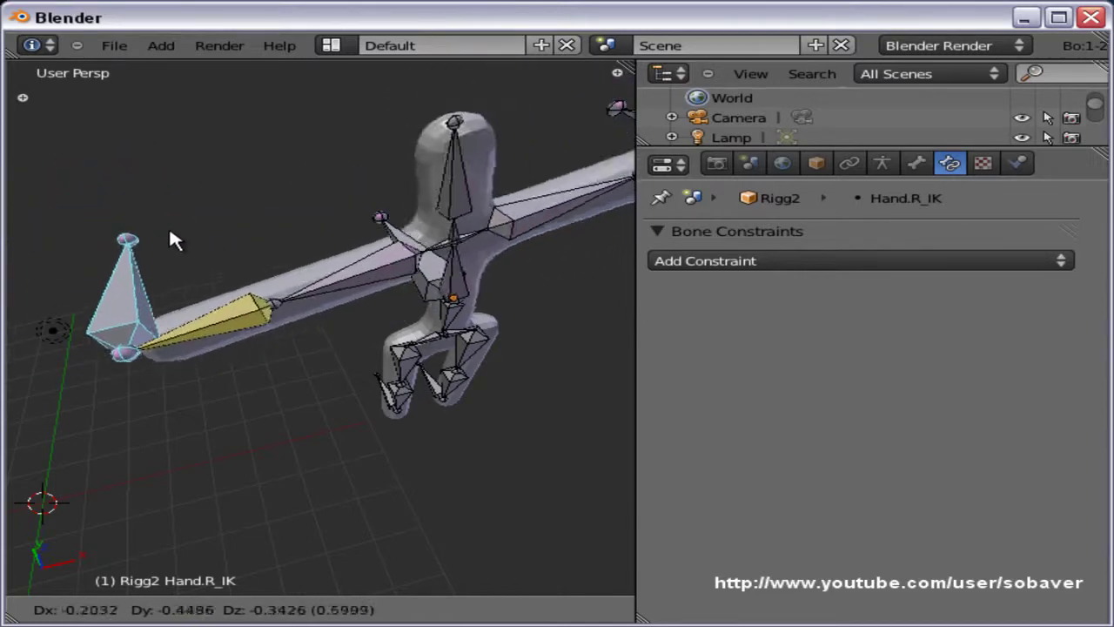
pyautogui.click(169, 241)
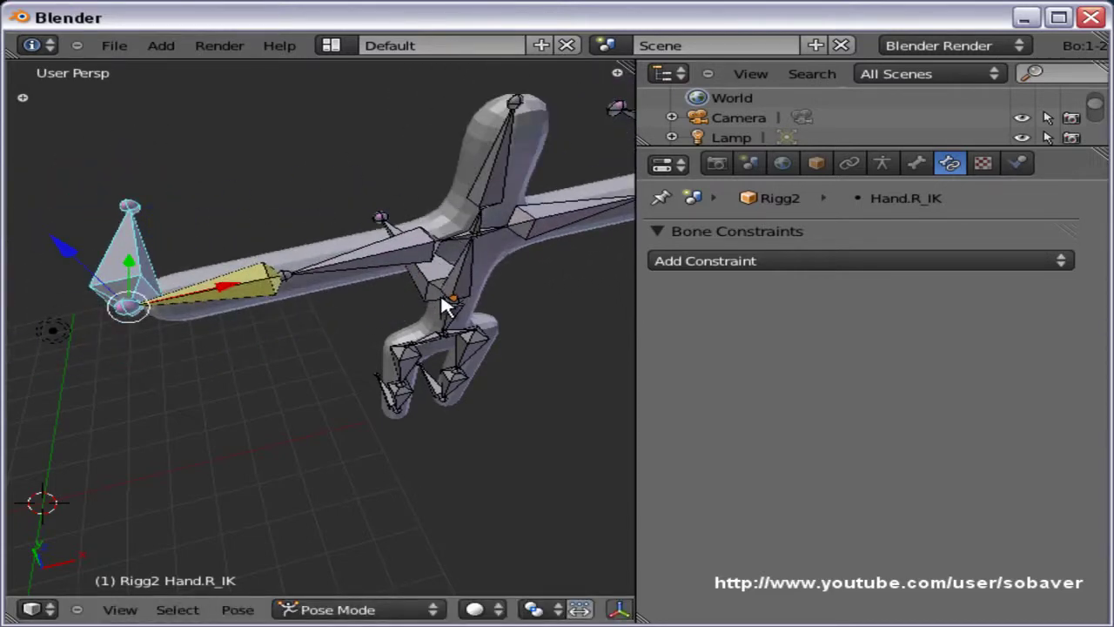
# Check the two right arm bones and set the IK chain length on the forearm bone, Bone.000_R.001, to 2
pyautogui.keyDown('shift'); pyautogui.rightClick(245, 298); pyautogui.keyUp('shift')
pyautogui.hotkey('shift', 'i')
pyautogui.click(265, 301)
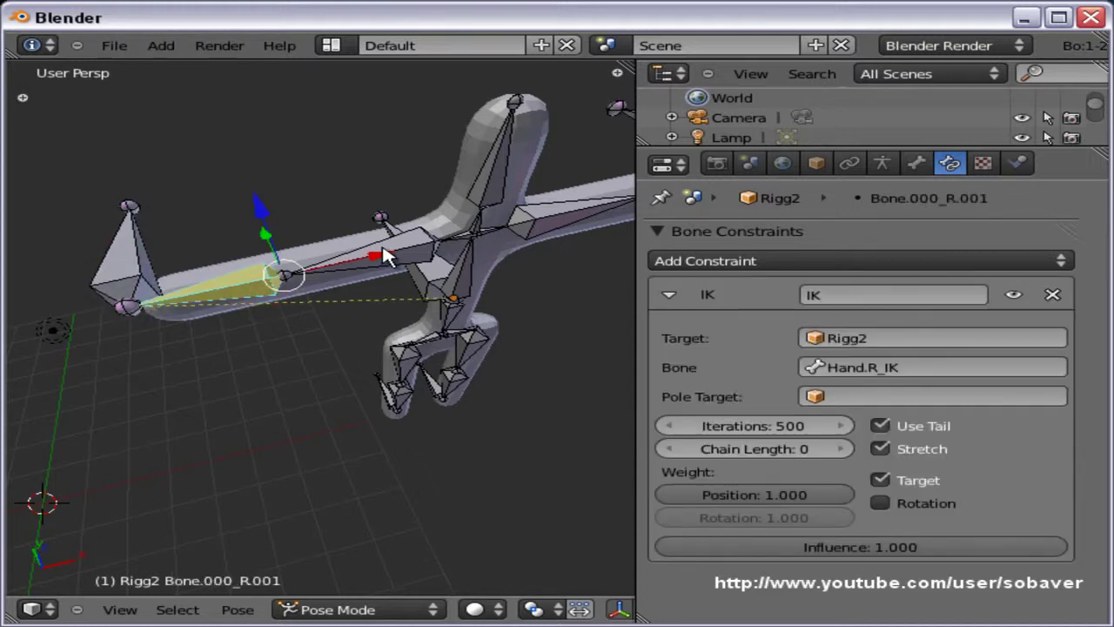
pyautogui.rightClick(398, 242)
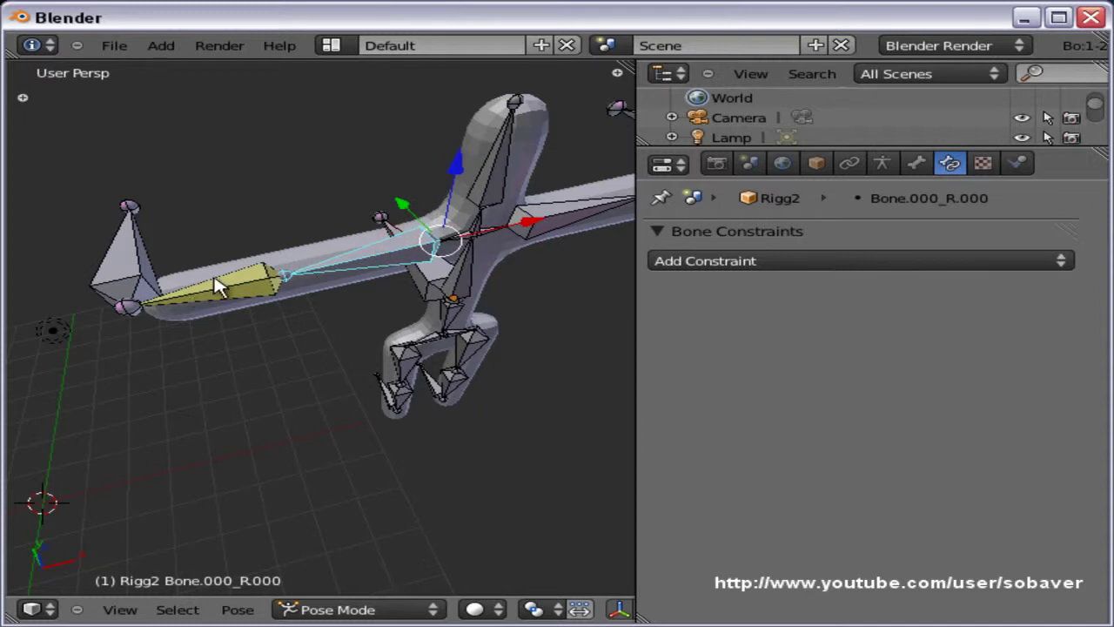
pyautogui.rightClick(218, 304)
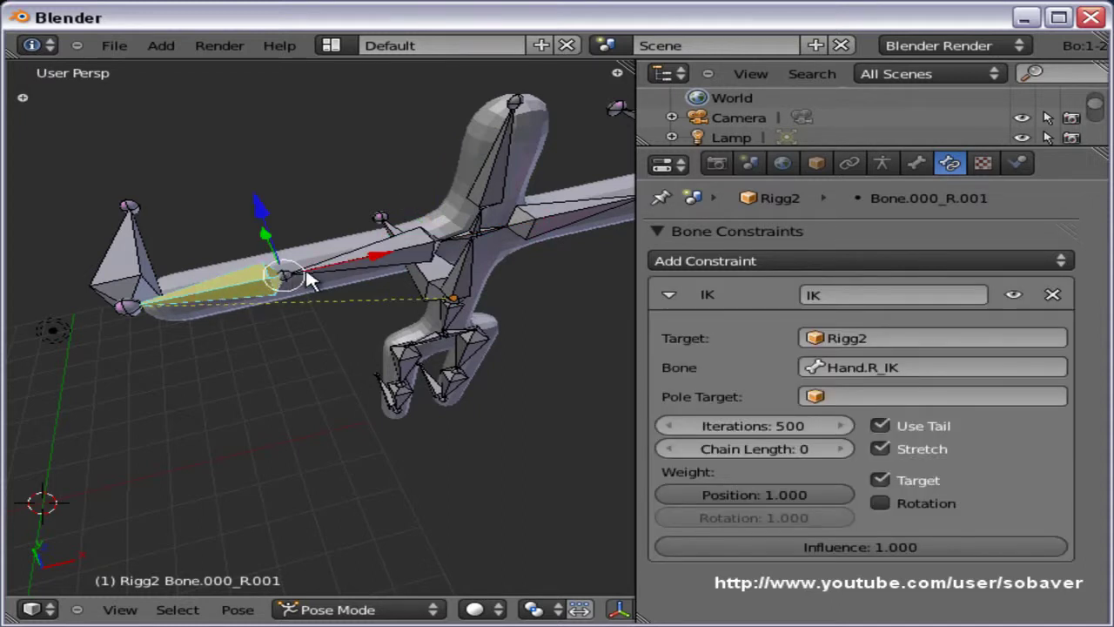
pyautogui.rightClick(417, 260)
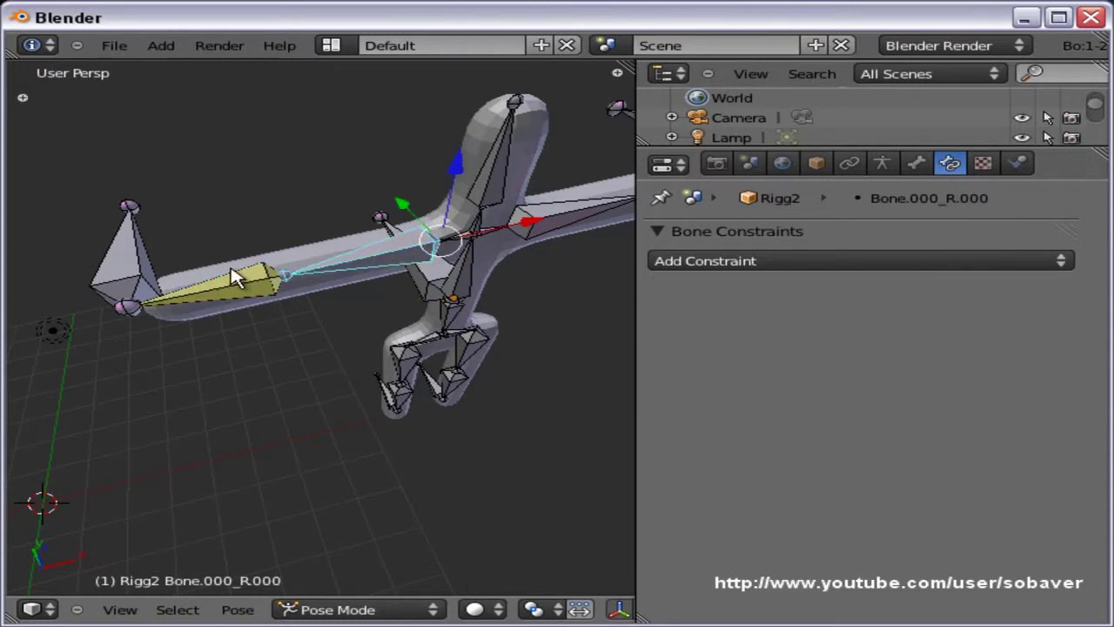
pyautogui.rightClick(216, 288)
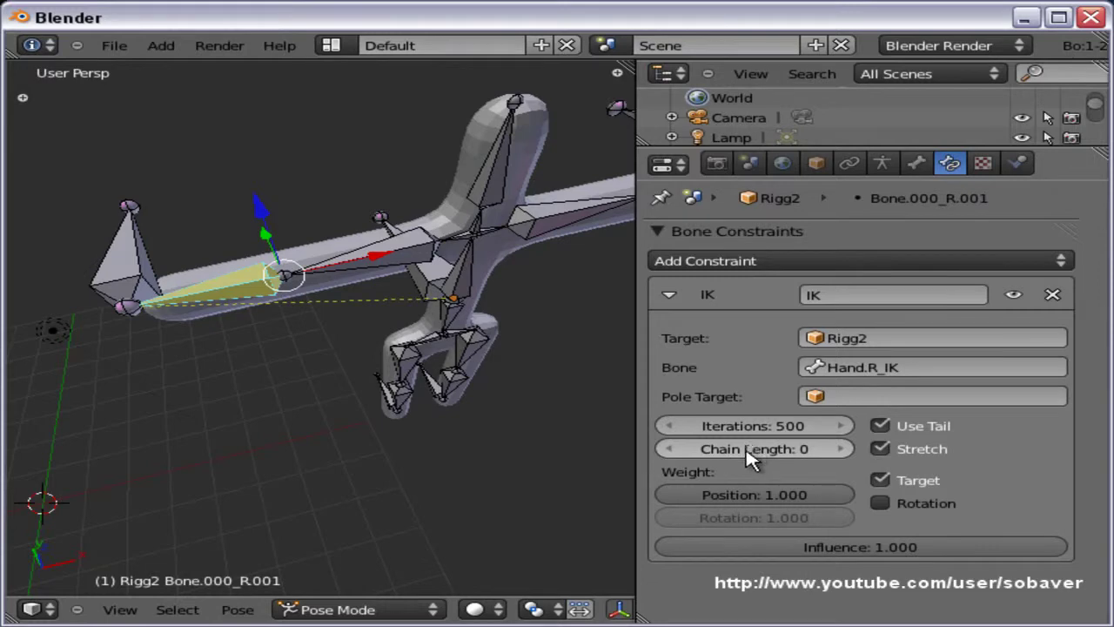
pyautogui.click(841, 448)
pyautogui.click(840, 448)
# Try moving the Hand.R_IK bone again to test the IK chain limited to the right arm
pyautogui.rightClick(113, 247)
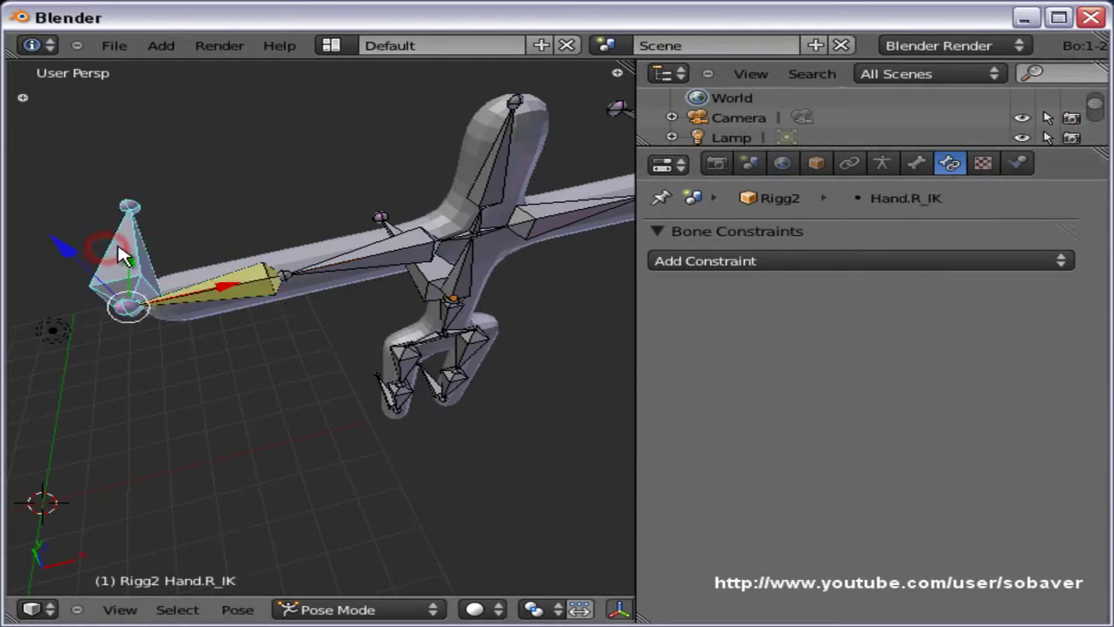
pyautogui.press('g')
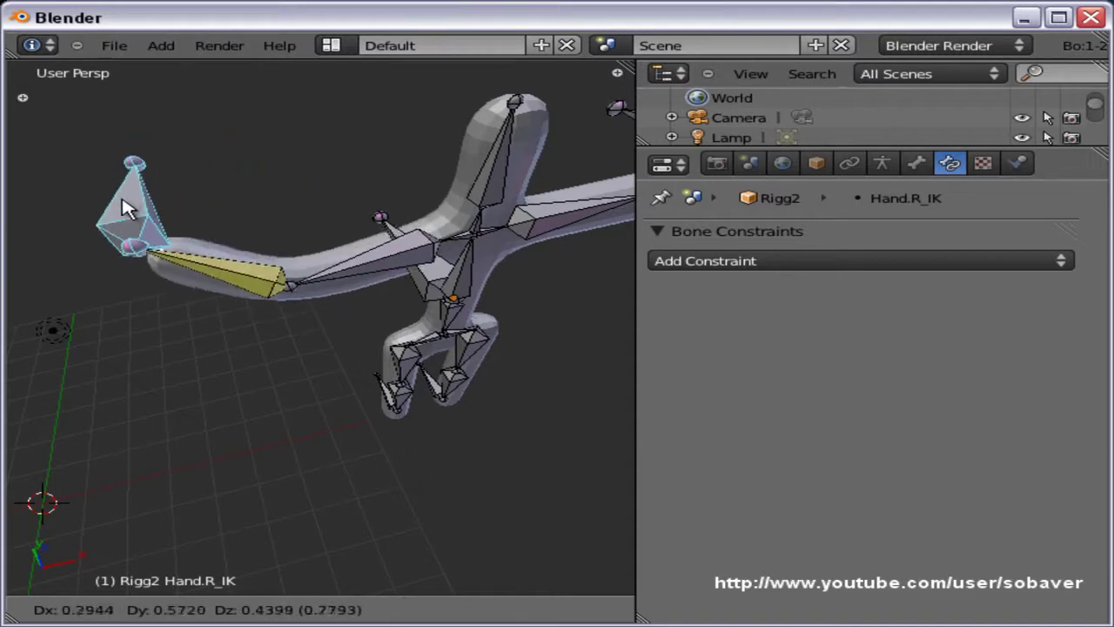
pyautogui.click(115, 324)
# Add an Inverse Kinematics constraint to the left forearm bone, Bone.000_L.001, with Rigg2 as its target
pyautogui.moveTo(473, 255); pyautogui.dragTo(534, 242, button='middle')
pyautogui.rightClick(514, 237)
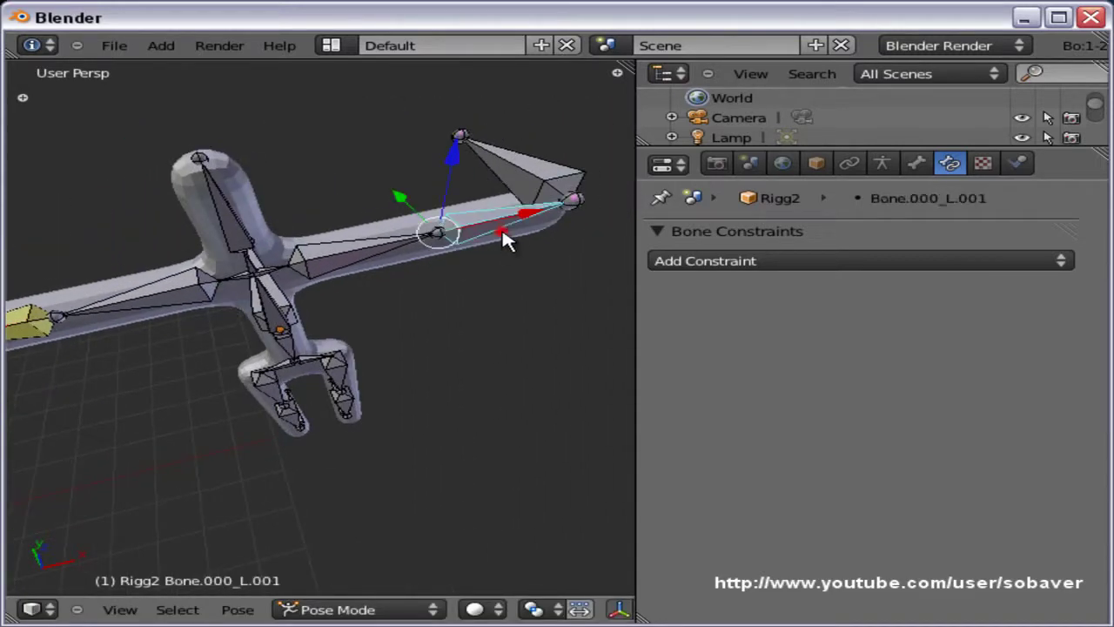
pyautogui.click(721, 260)
pyautogui.click(791, 353)
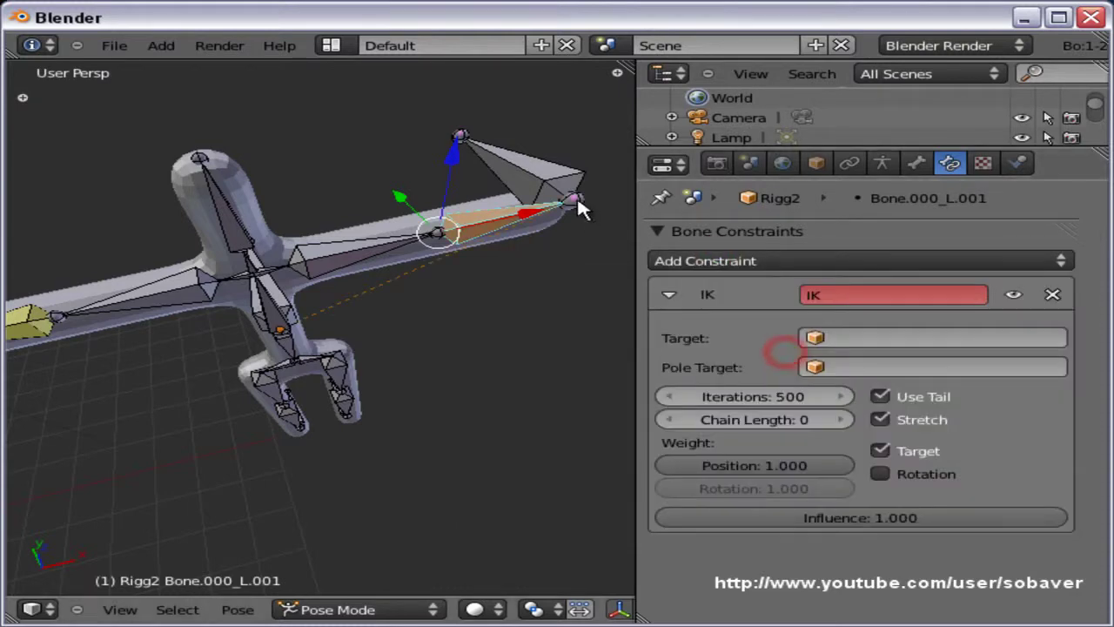
pyautogui.click(855, 339)
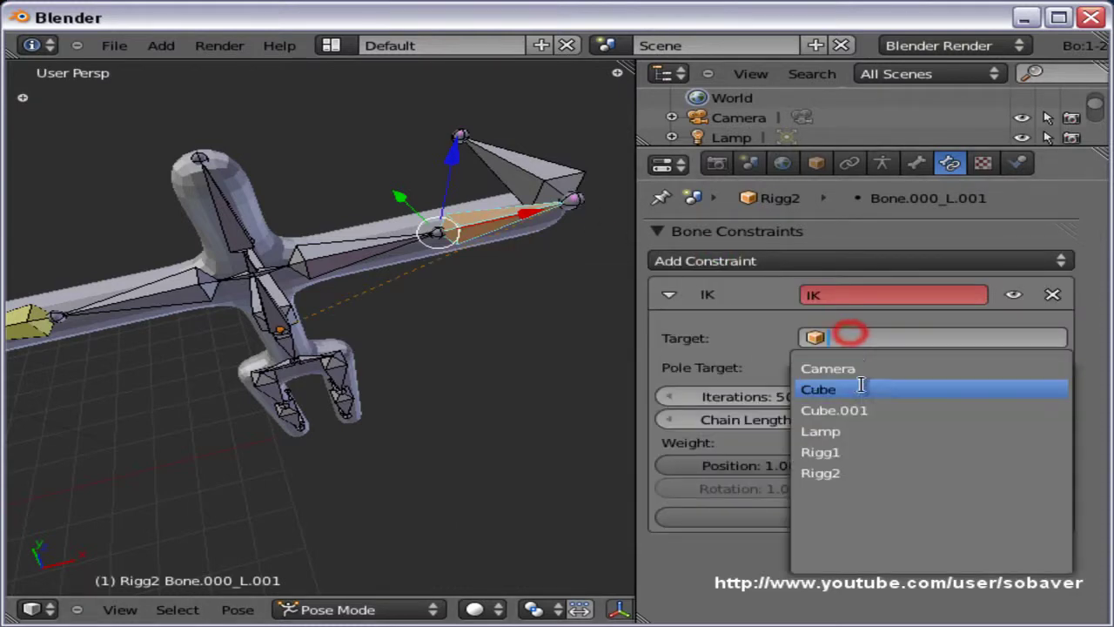
pyautogui.click(868, 477)
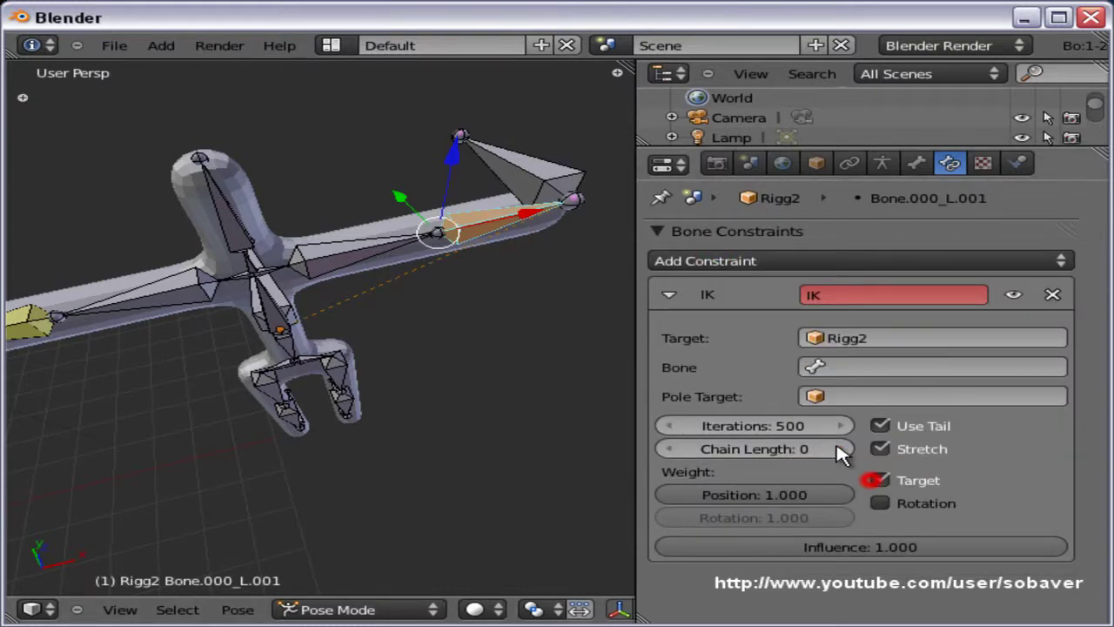
# Set the left forearm's IK target bone to Hand.L_IK and its chain length to 2
pyautogui.click(880, 370)
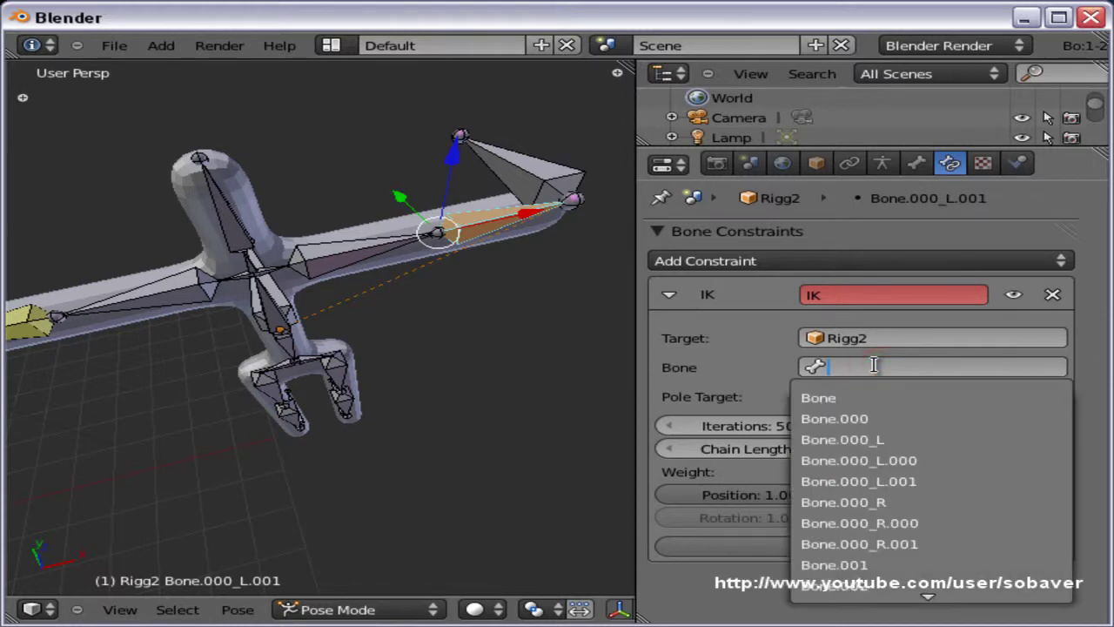
pyautogui.write('IK')
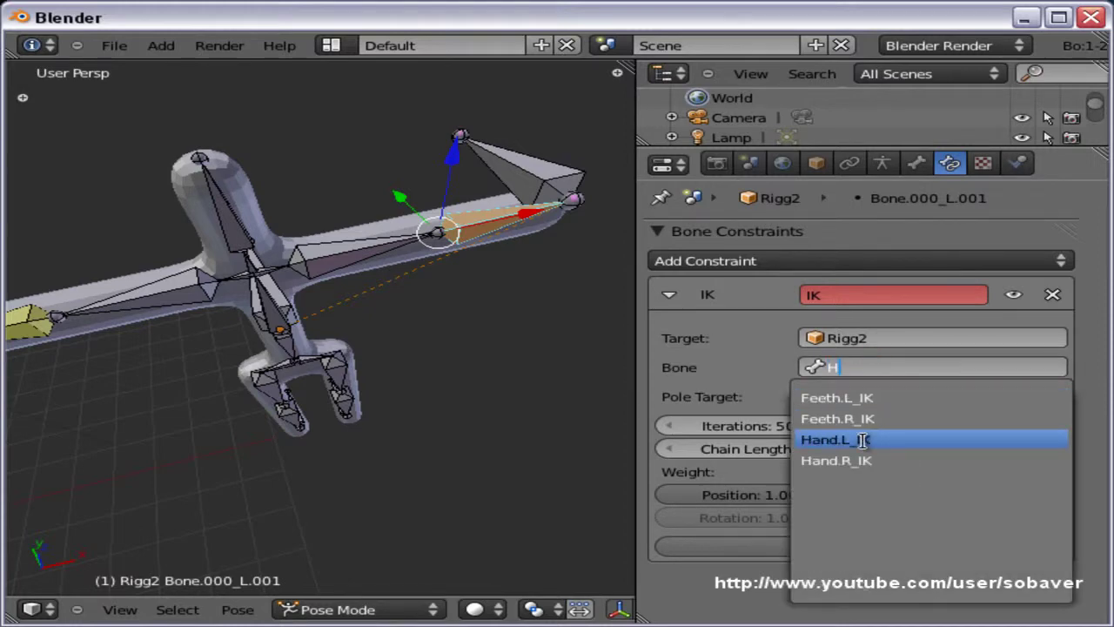
pyautogui.click(863, 439)
pyautogui.click(842, 448)
pyautogui.click(842, 448)
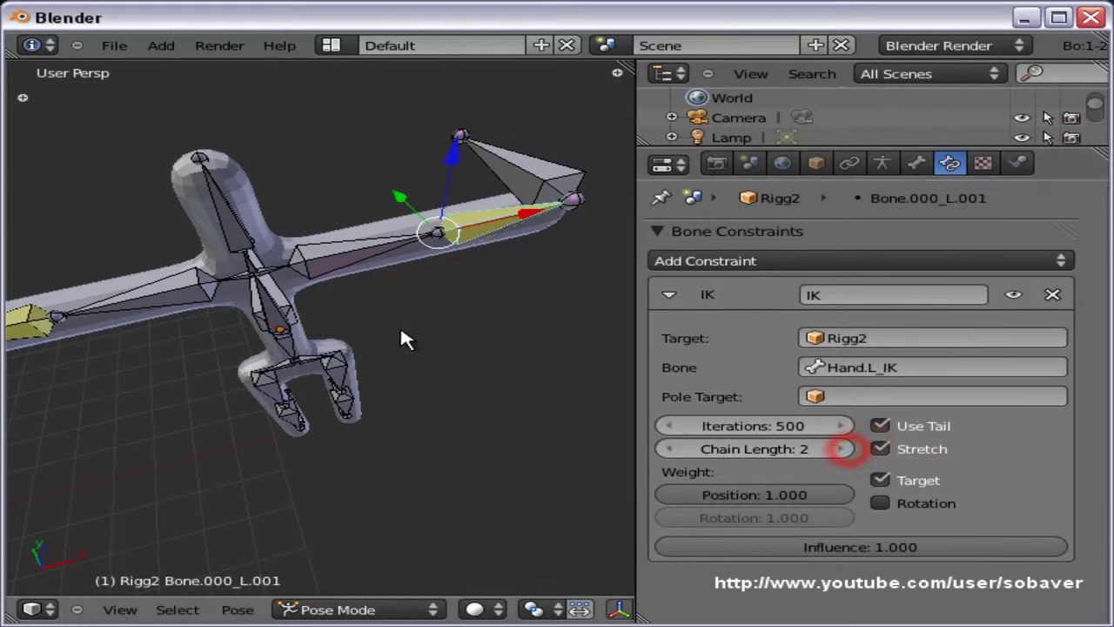
# Add an Inverse Kinematics constraint to the right lower leg bone, Bone_R.001, with Rigg2 as its target
pyautogui.moveTo(380, 437); pyautogui.dragTo(391, 415, button='middle')
pyautogui.moveTo(519, 236); pyautogui.dragTo(611, 264, button='middle')
pyautogui.moveTo(356, 391); pyautogui.dragTo(44, 170, button='middle')
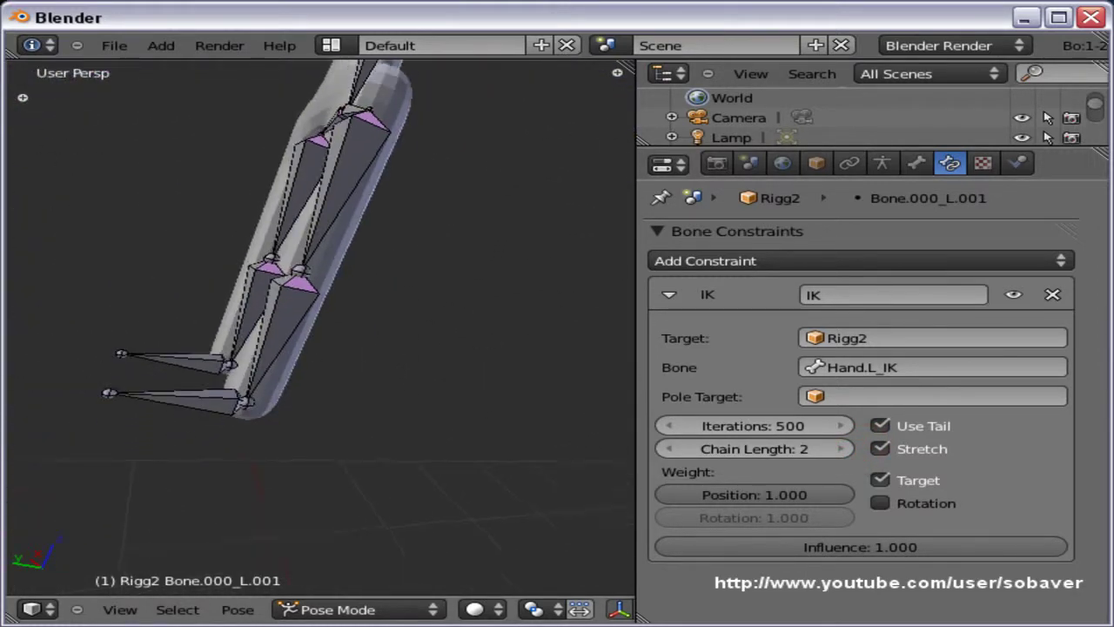
pyautogui.rightClick(261, 323)
pyautogui.click(890, 261)
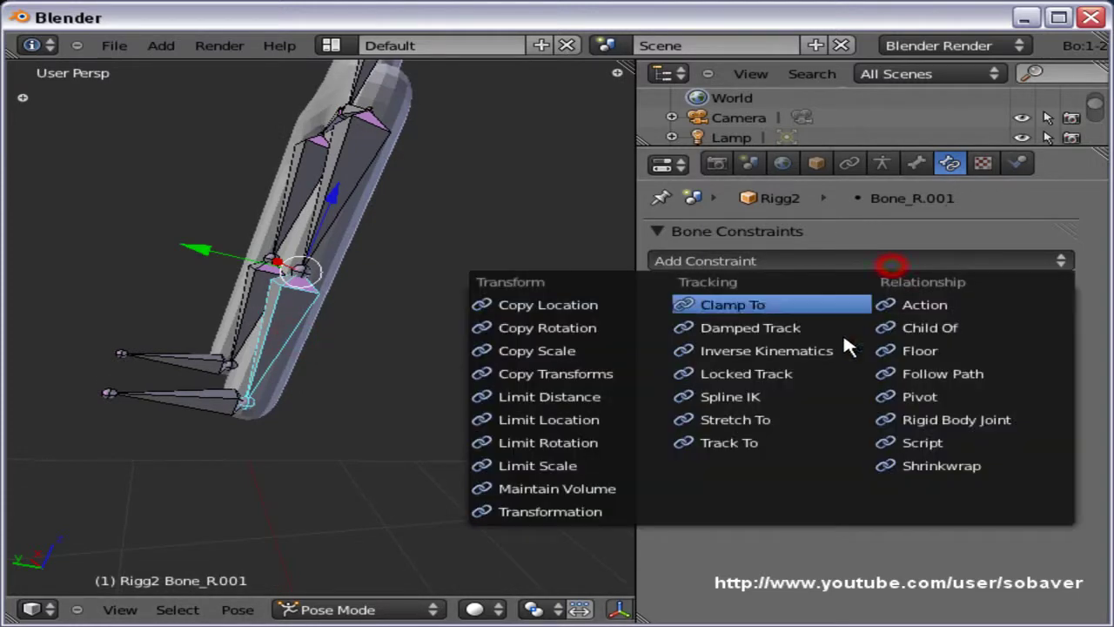
pyautogui.click(802, 352)
pyautogui.click(903, 339)
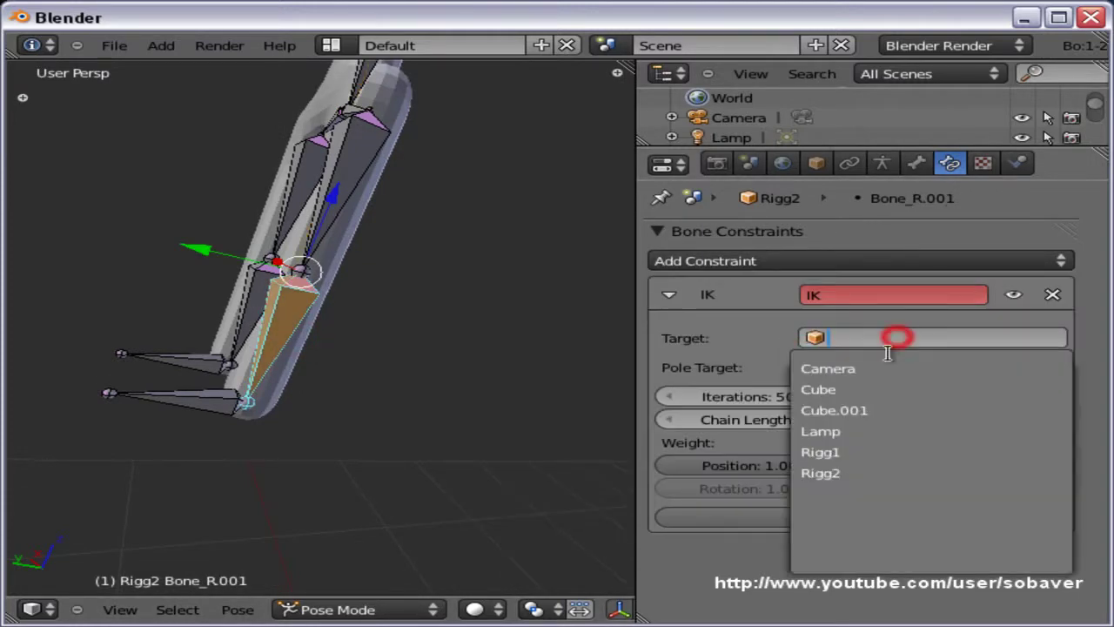
pyautogui.click(871, 472)
# Check the left forearm's IK settings, and set the right lower leg's IK target bone to Feeth.R_IK and chain length to 2
pyautogui.moveTo(453, 323); pyautogui.dragTo(388, 167, button='middle')
pyautogui.rightClick(387, 113)
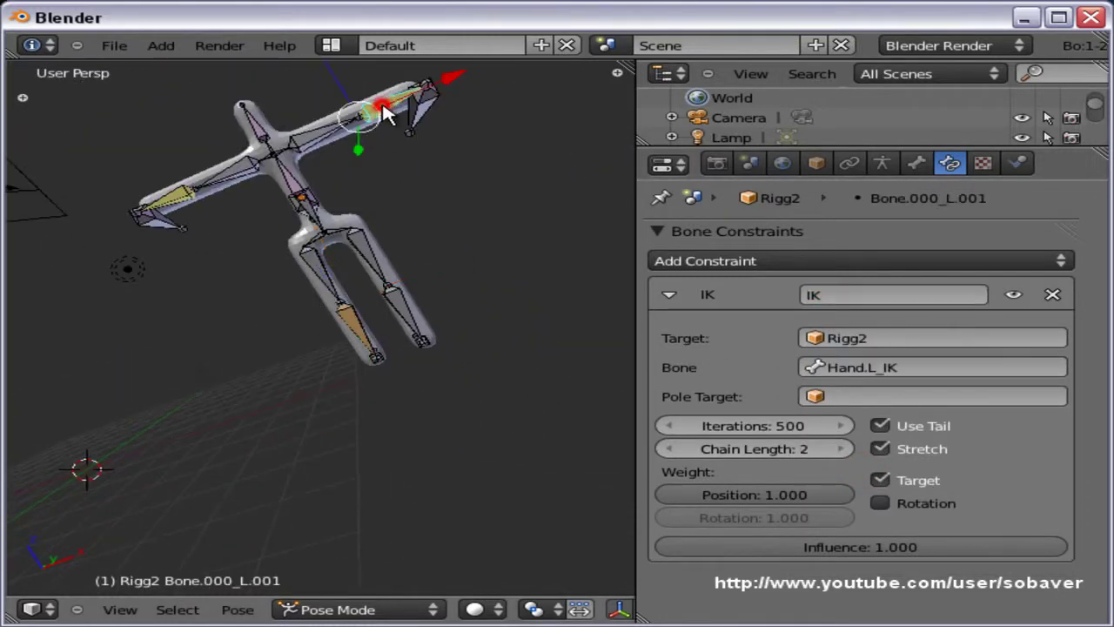
pyautogui.moveTo(373, 340); pyautogui.dragTo(266, 316, button='middle')
pyautogui.rightClick(418, 340)
pyautogui.rightClick(418, 341)
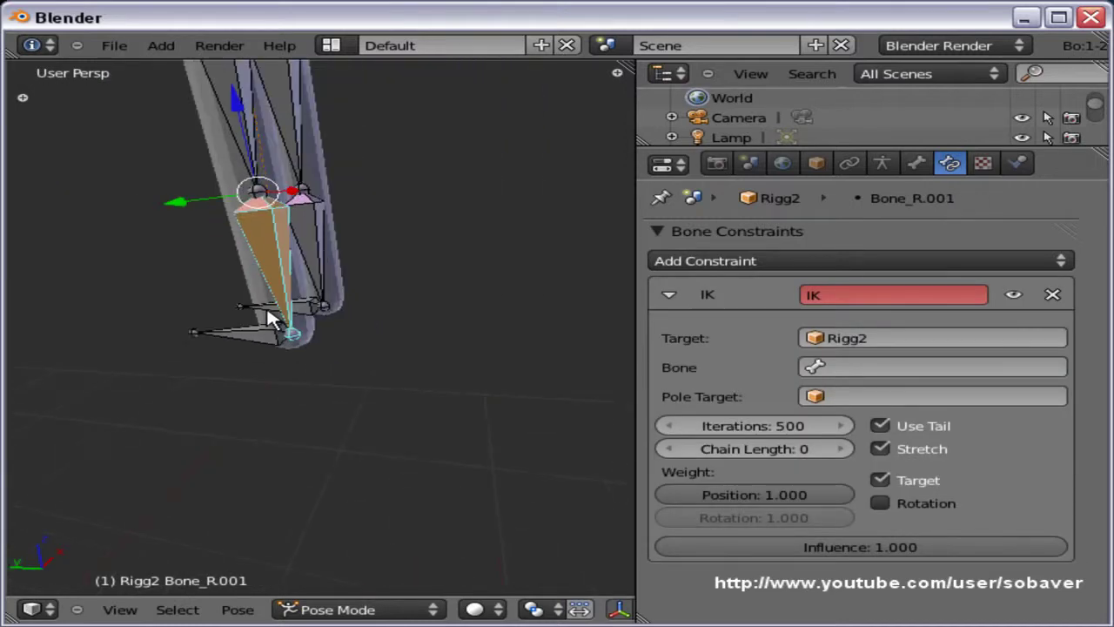
pyautogui.click(865, 366)
pyautogui.write('F')
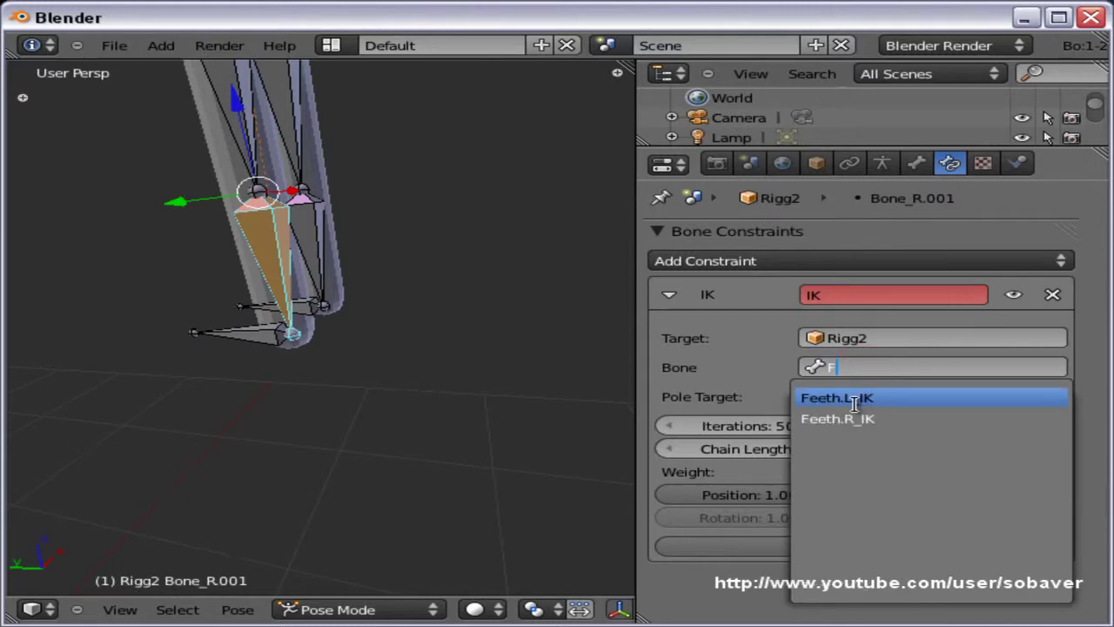
pyautogui.click(904, 428)
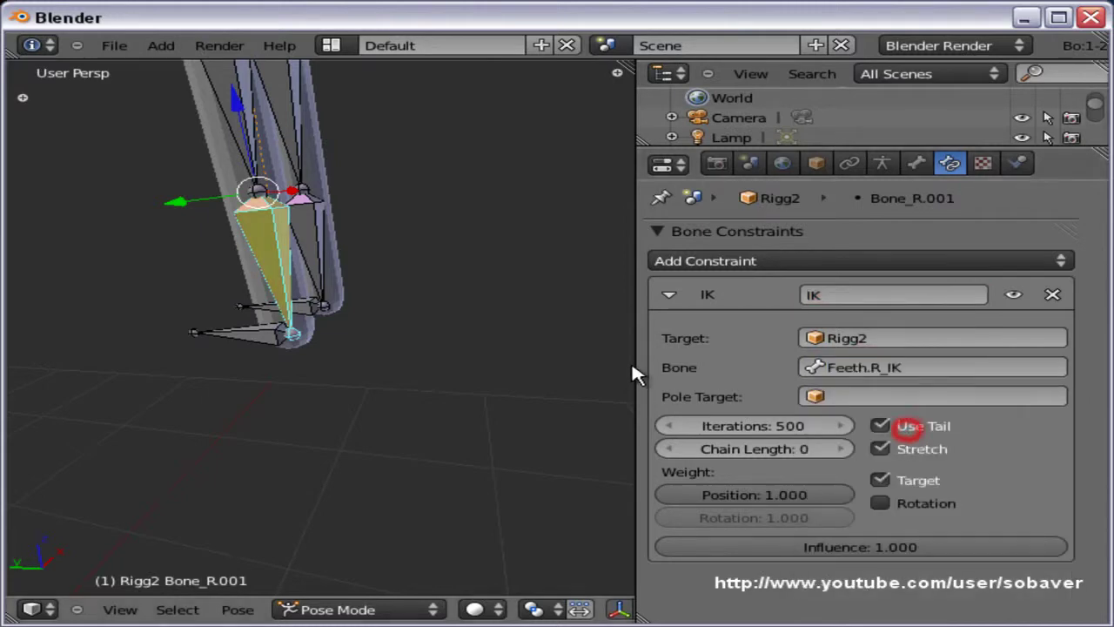
pyautogui.moveTo(340, 207); pyautogui.dragTo(309, 503, button='middle')
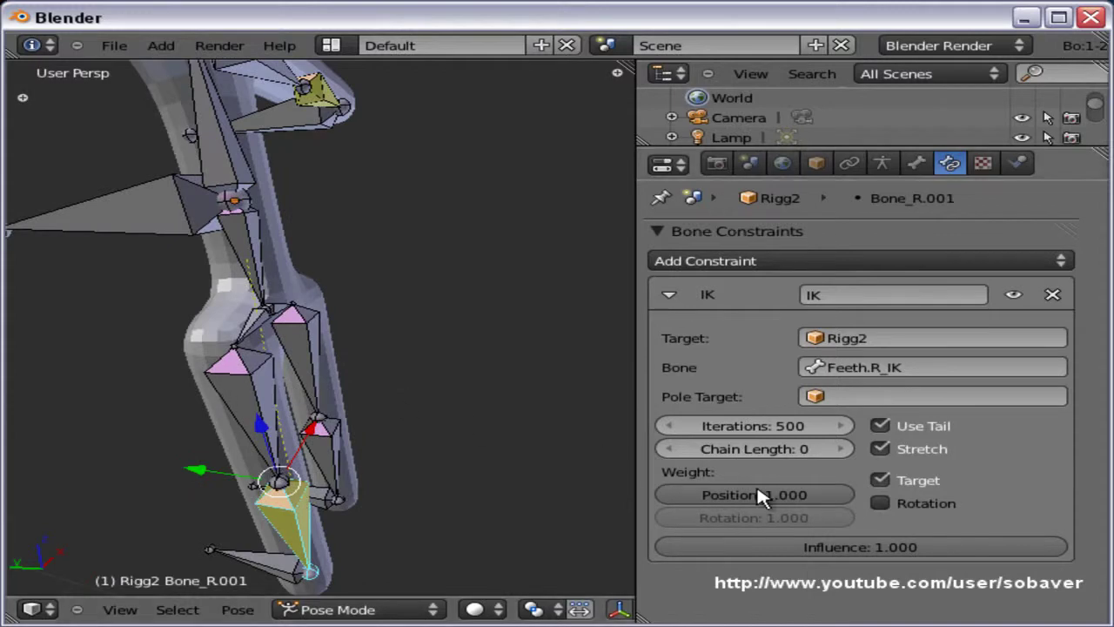
pyautogui.click(841, 448)
pyautogui.click(841, 449)
# Add an Inverse Kinematics constraint to the left lower leg bone, Bone_L.001, with Rigg2 as its target
pyautogui.moveTo(348, 452); pyautogui.dragTo(191, 461, button='middle')
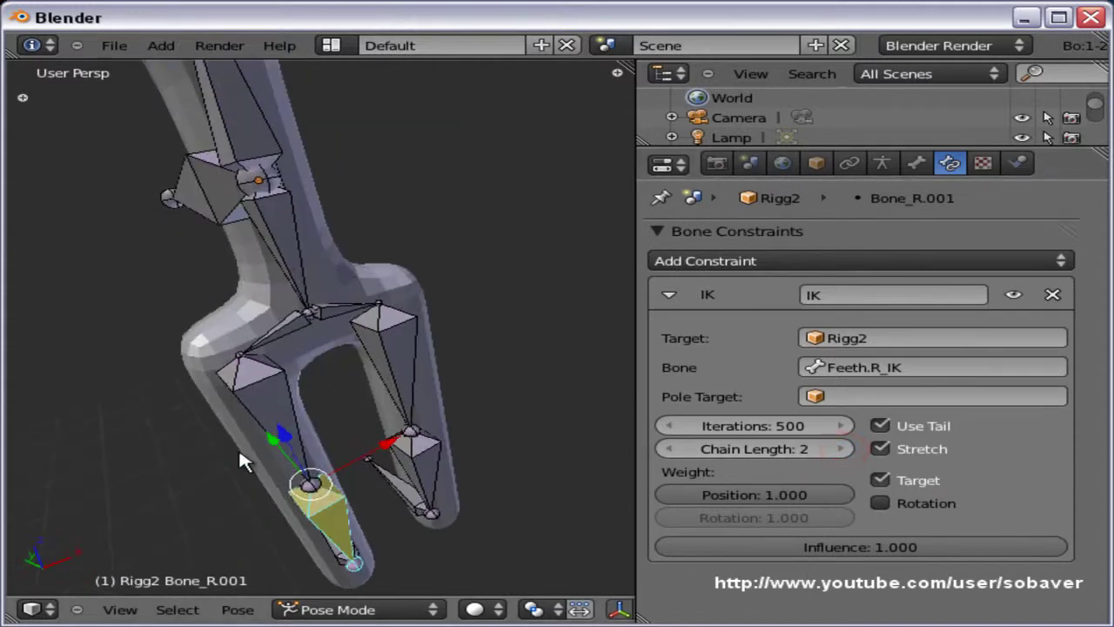
pyautogui.rightClick(458, 497)
pyautogui.click(828, 262)
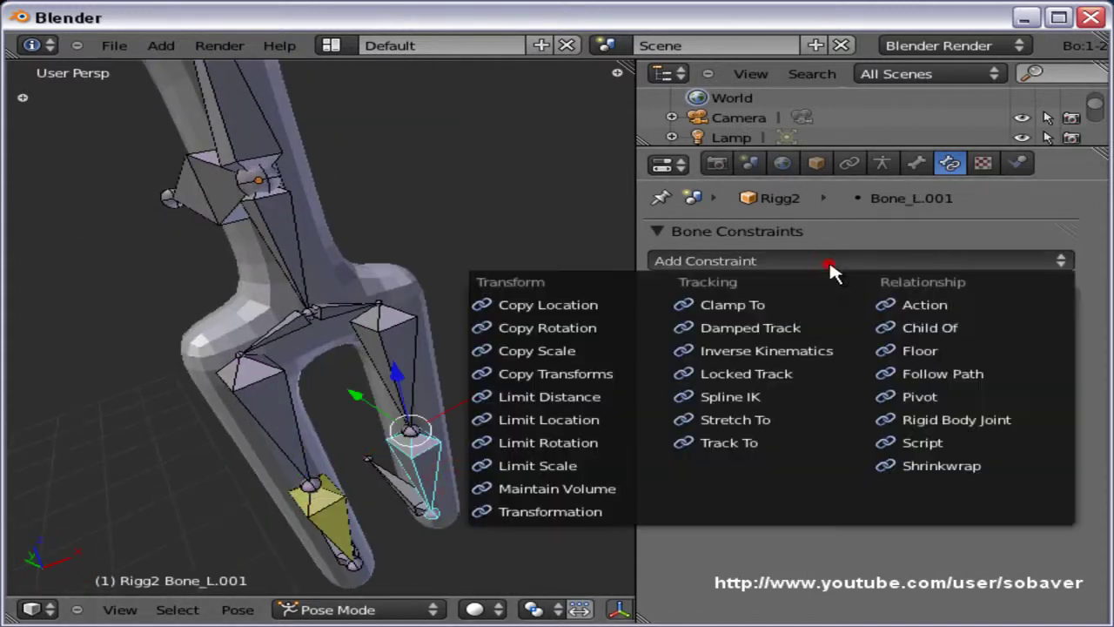
pyautogui.click(782, 357)
pyautogui.click(854, 337)
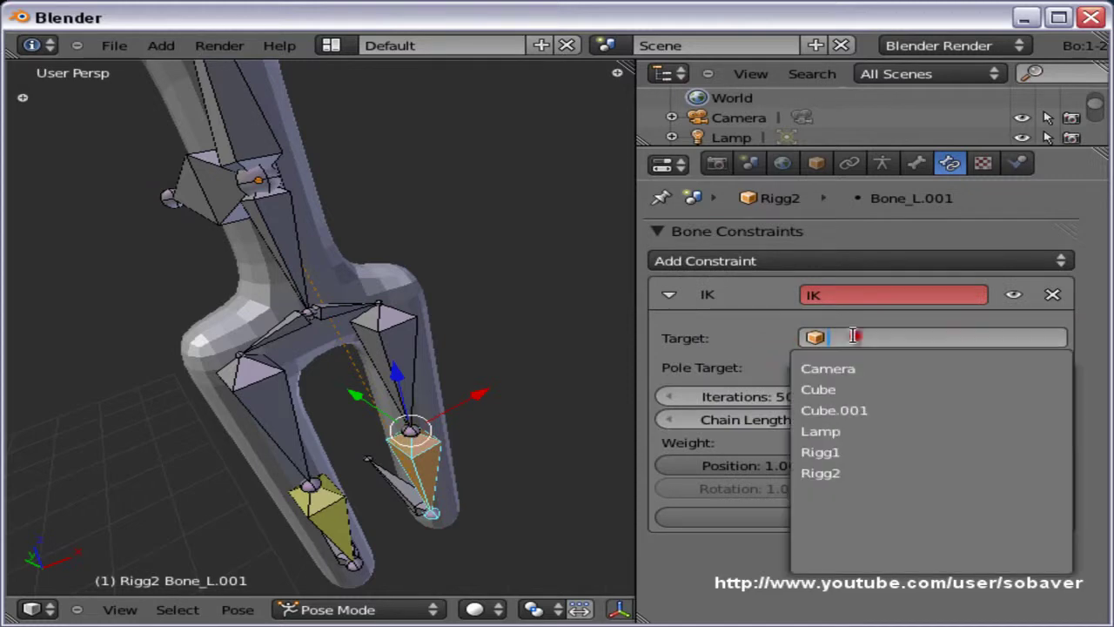
pyautogui.click(835, 473)
pyautogui.click(843, 396)
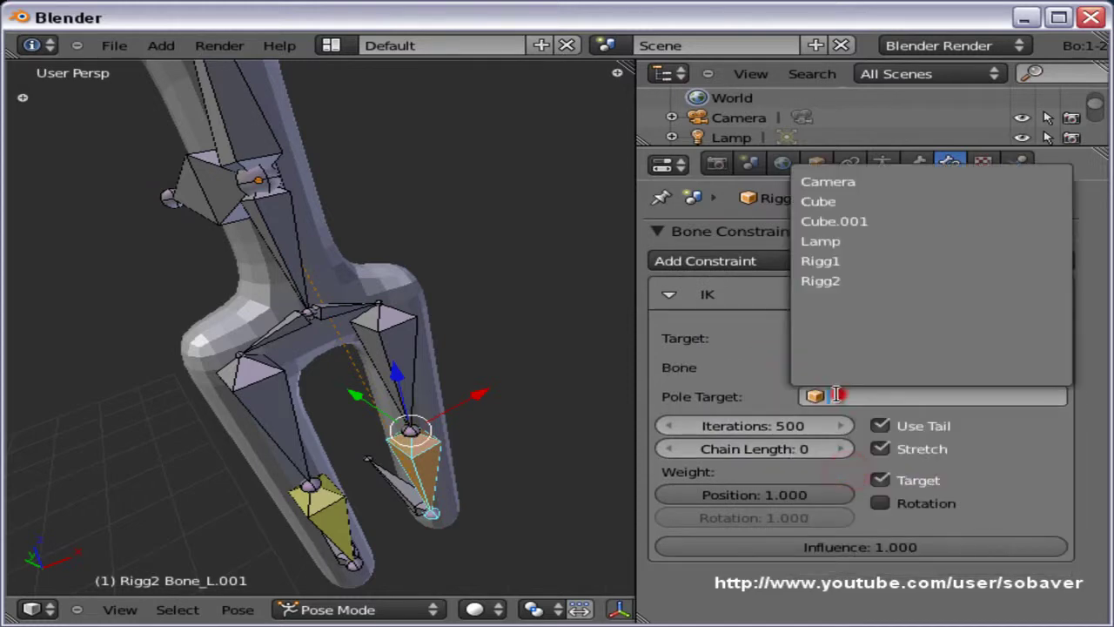
pyautogui.click(709, 370)
# Set the left lower leg's IK target bone to Feeth.L_IK and its chain length to 2
pyautogui.click(836, 368)
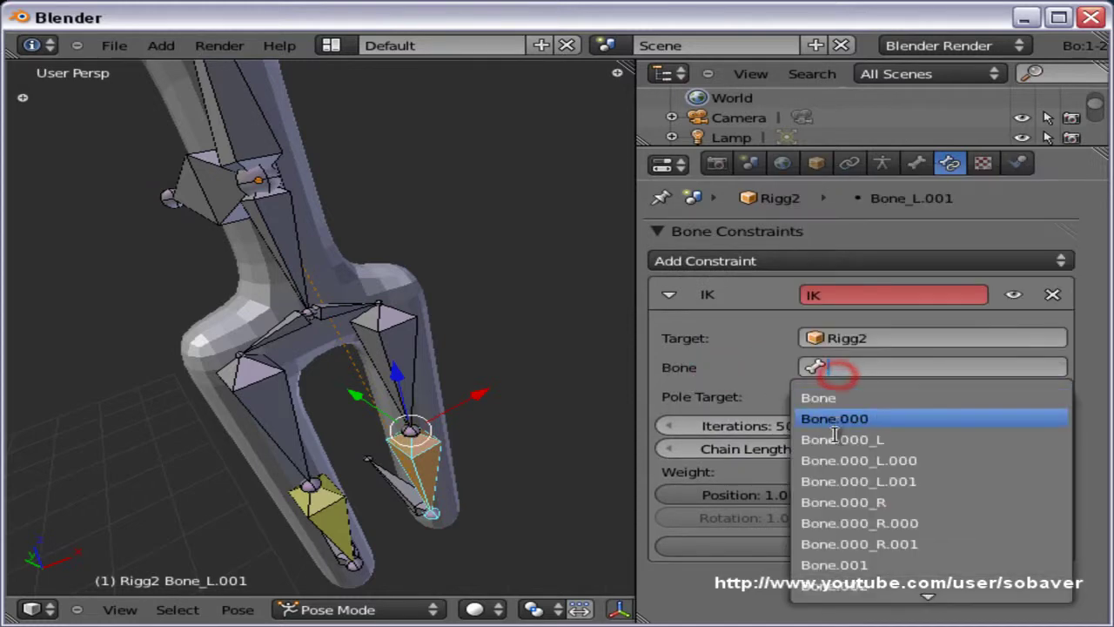
pyautogui.write('F')
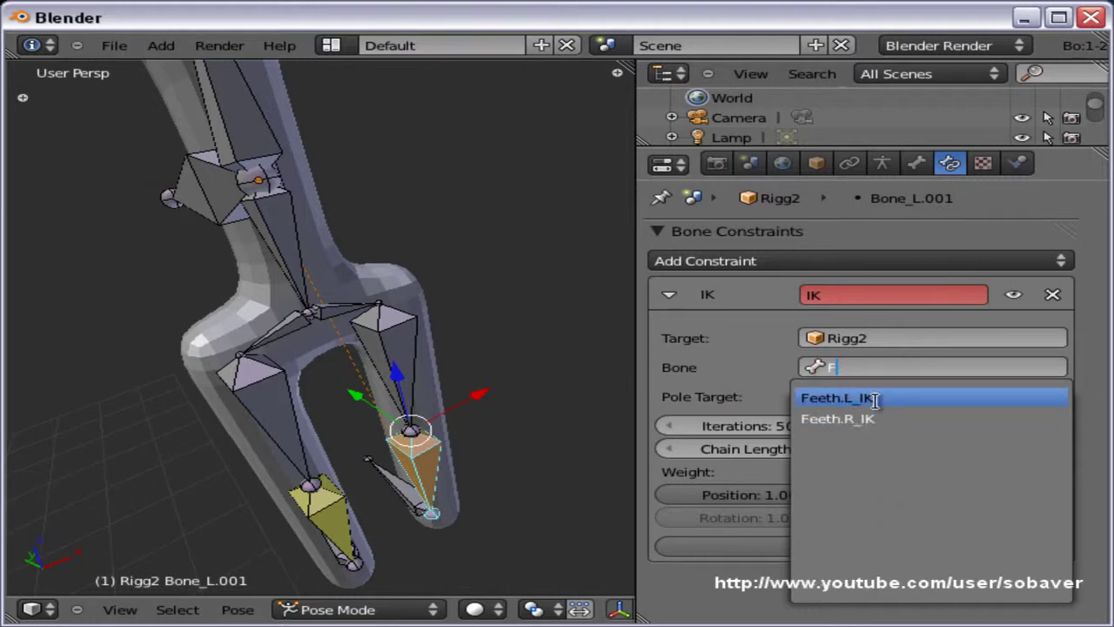
pyautogui.click(874, 399)
pyautogui.click(842, 451)
pyautogui.click(842, 449)
# Select the master bone at the waist and try moving it to test whether the body follows
pyautogui.moveTo(406, 461); pyautogui.dragTo(209, 356, button='middle')
pyautogui.moveTo(252, 323); pyautogui.dragTo(134, 329, button='middle')
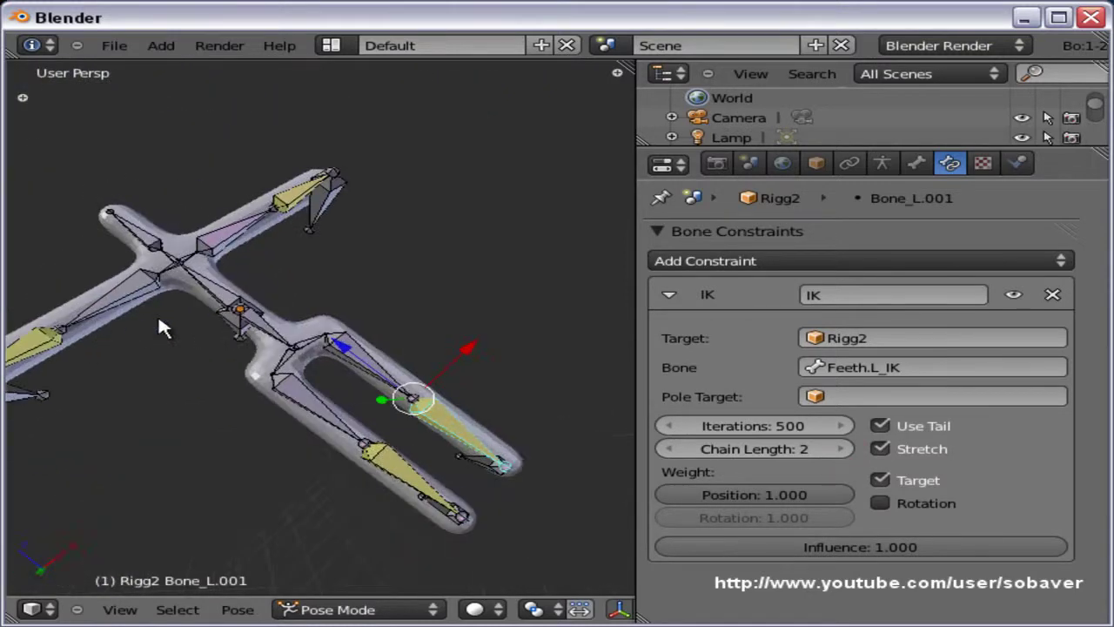
pyautogui.rightClick(245, 335)
pyautogui.moveTo(245, 335); pyautogui.dragTo(239, 314, button='middle')
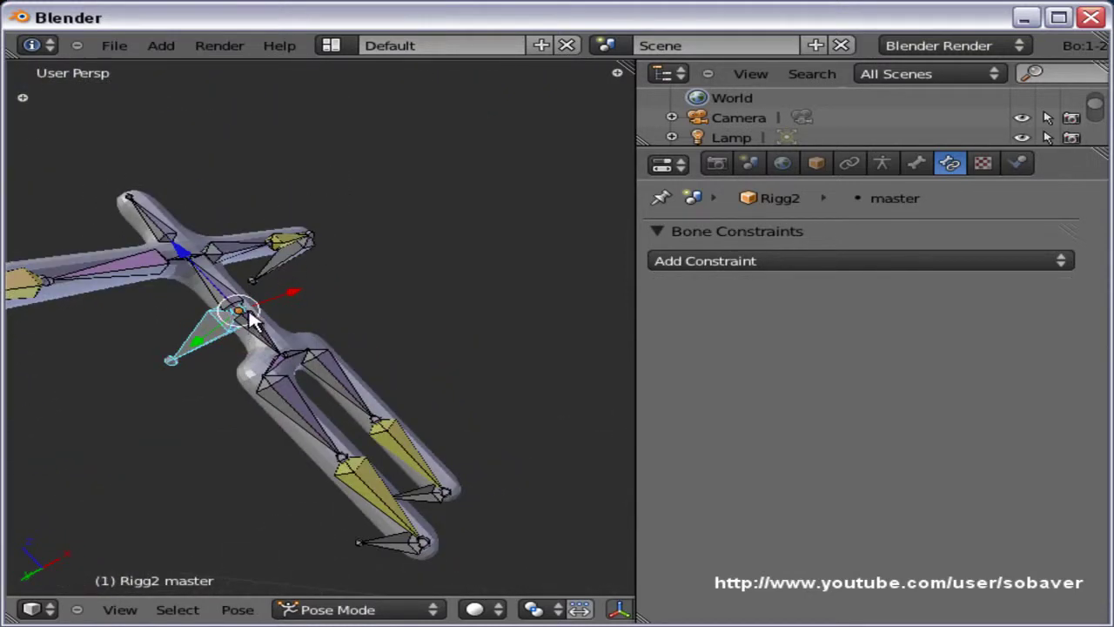
pyautogui.press('g')
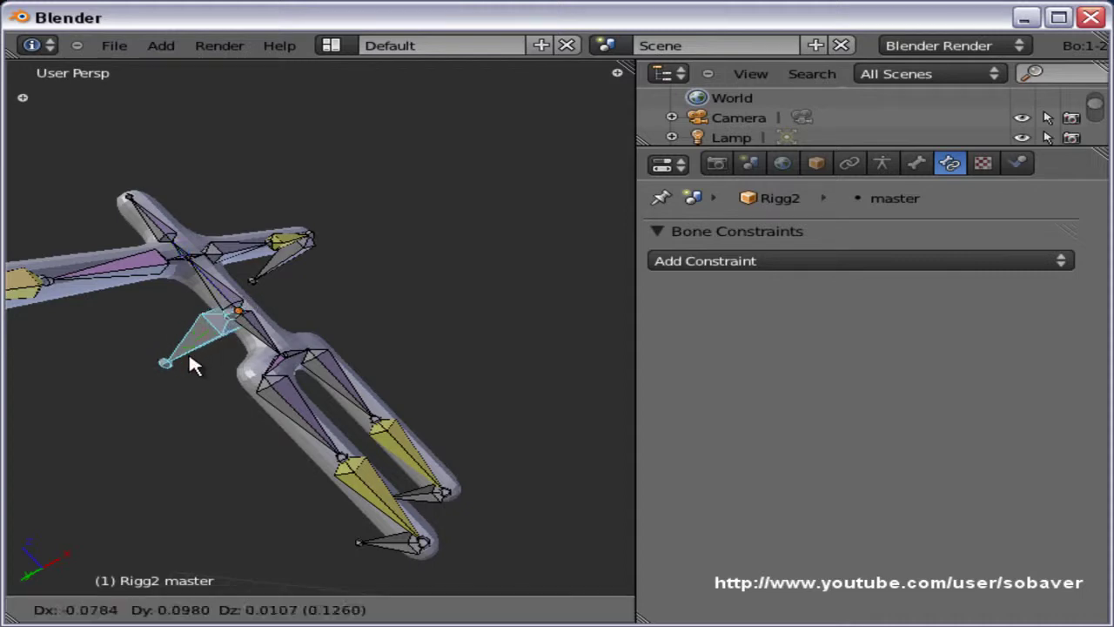
pyautogui.click(192, 373)
# Switch Rigg2 to Edit Mode for work around the master bone and clear the bone selection
pyautogui.scroll(4, 179, 374)
pyautogui.keyDown('shift'); pyautogui.moveTo(180, 373); pyautogui.dragTo(427, 310, button='middle'); pyautogui.keyUp('shift')
pyautogui.click(338, 608)
pyautogui.click(339, 589)
pyautogui.press('Tab')
pyautogui.press('a')
# Try parenting the spine bone Bone.000 to the master bone with the Connected option, and undo it
pyautogui.rightClick(366, 187)
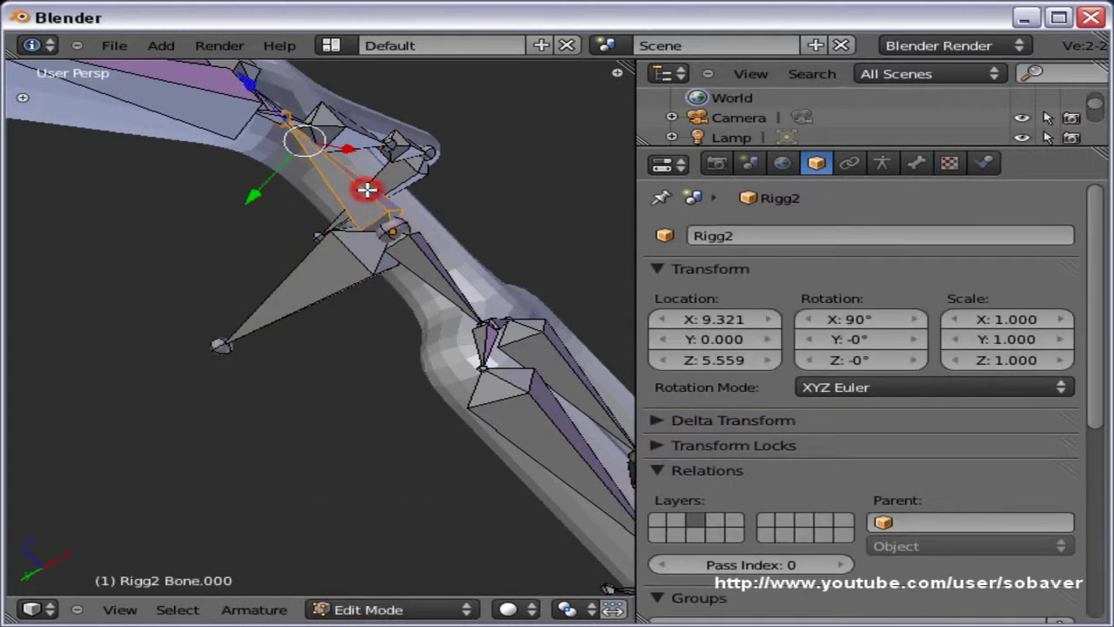
pyautogui.keyDown('shift'); pyautogui.rightClick(315, 290); pyautogui.keyUp('shift')
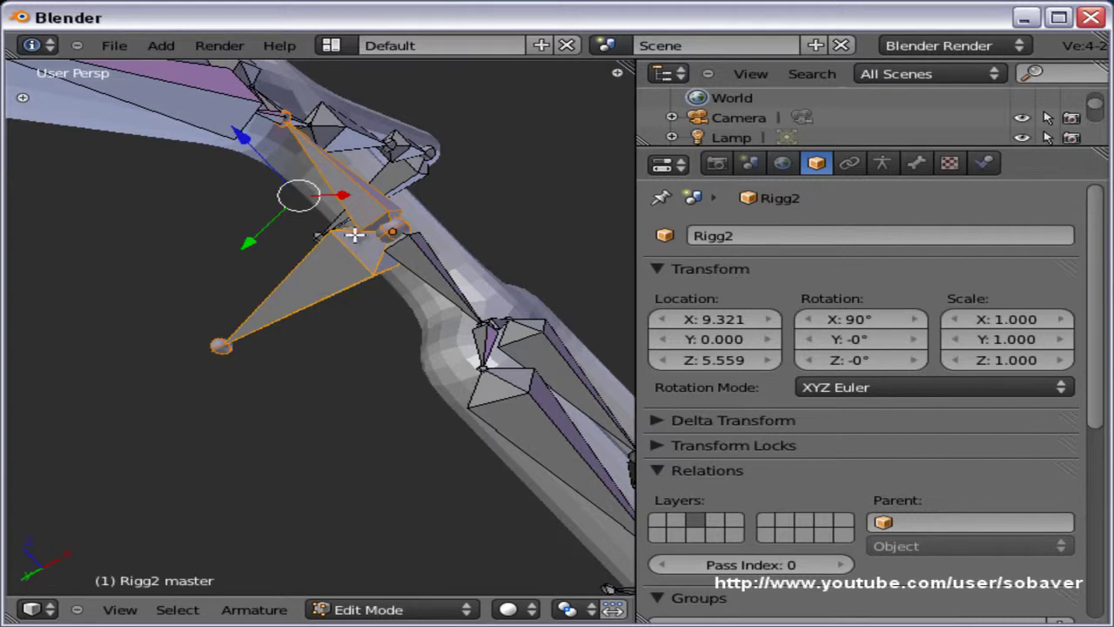
pyautogui.hotkey('ctrl', 'p')
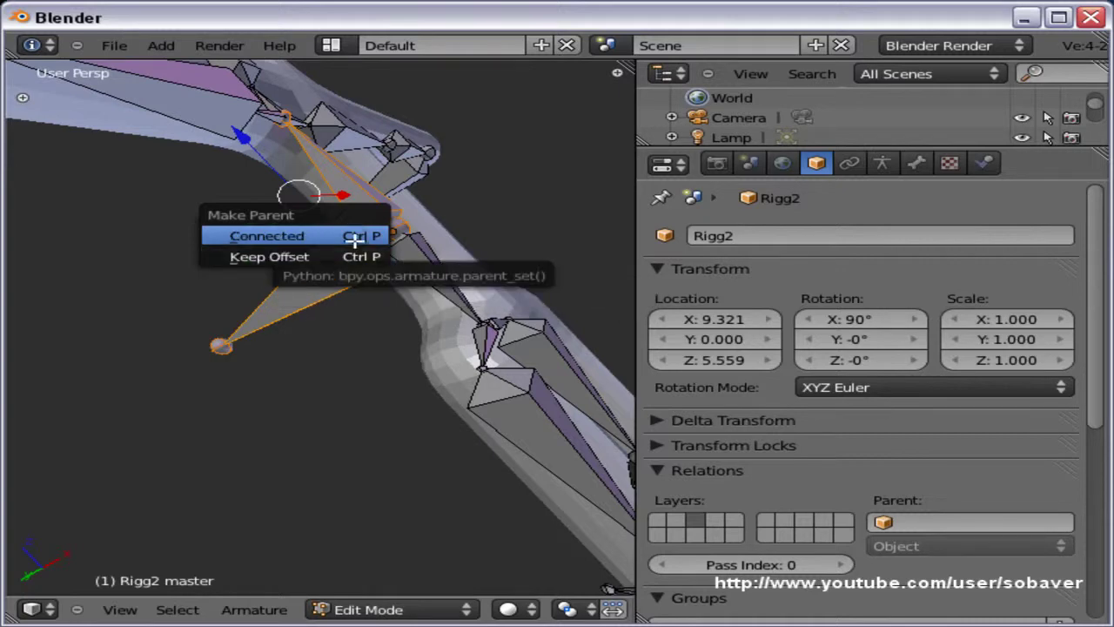
pyautogui.rightClick(355, 240)
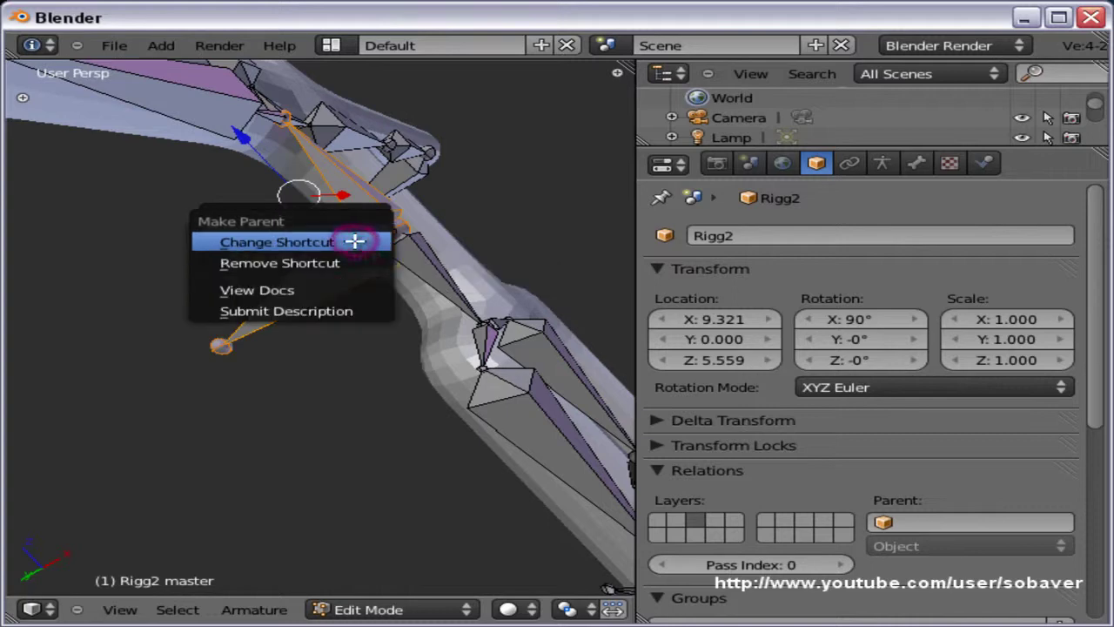
pyautogui.hotkey('ctrl', 'p')
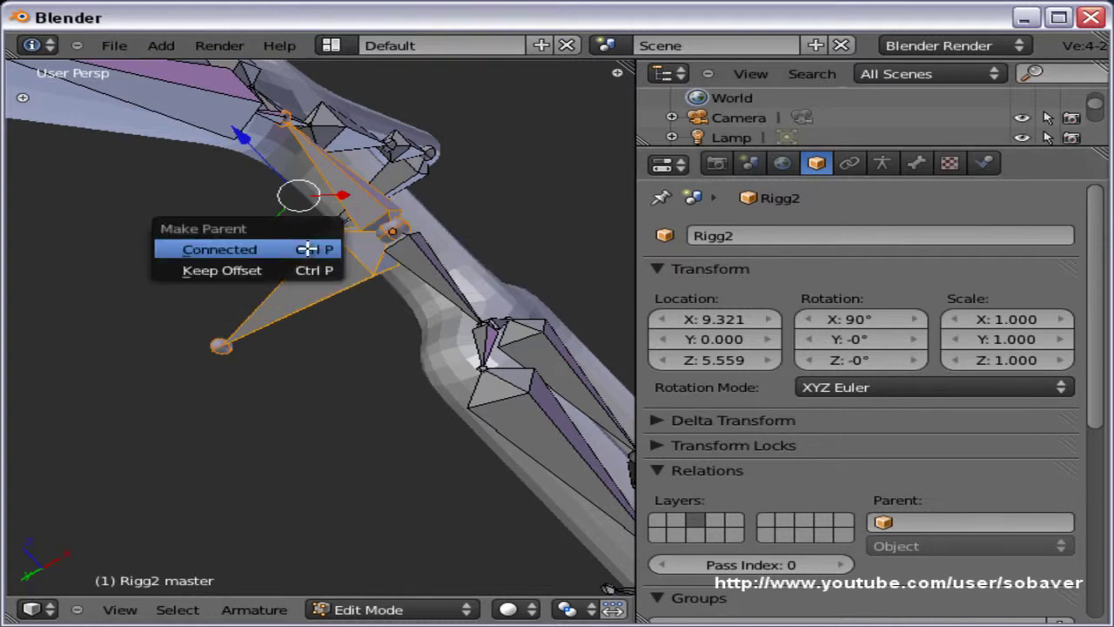
pyautogui.click(308, 249)
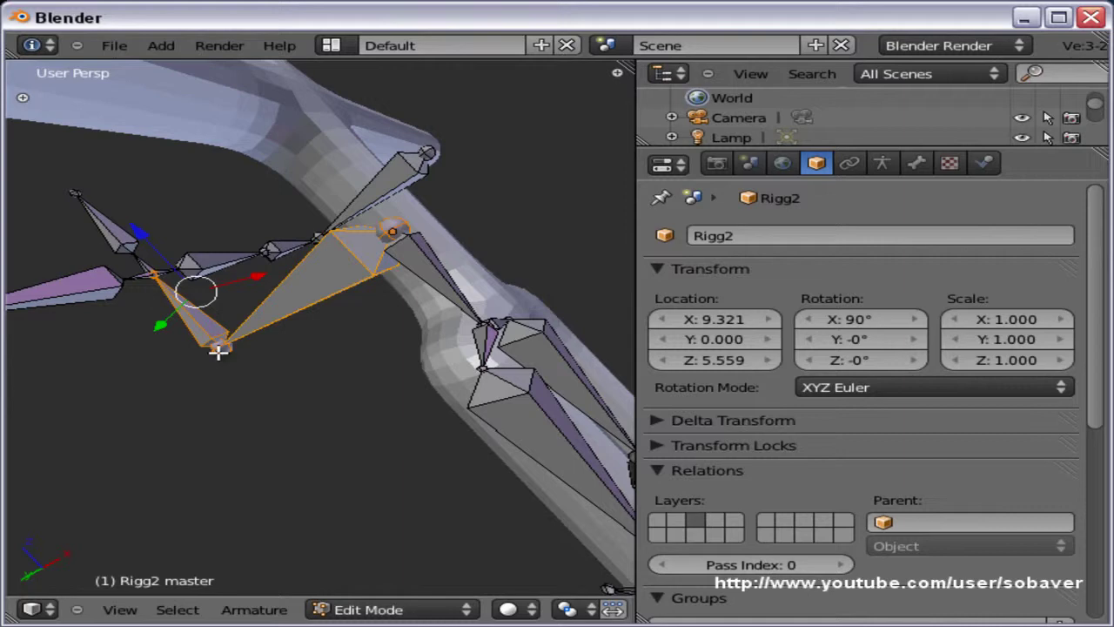
pyautogui.hotkey('ctrl', 'z')
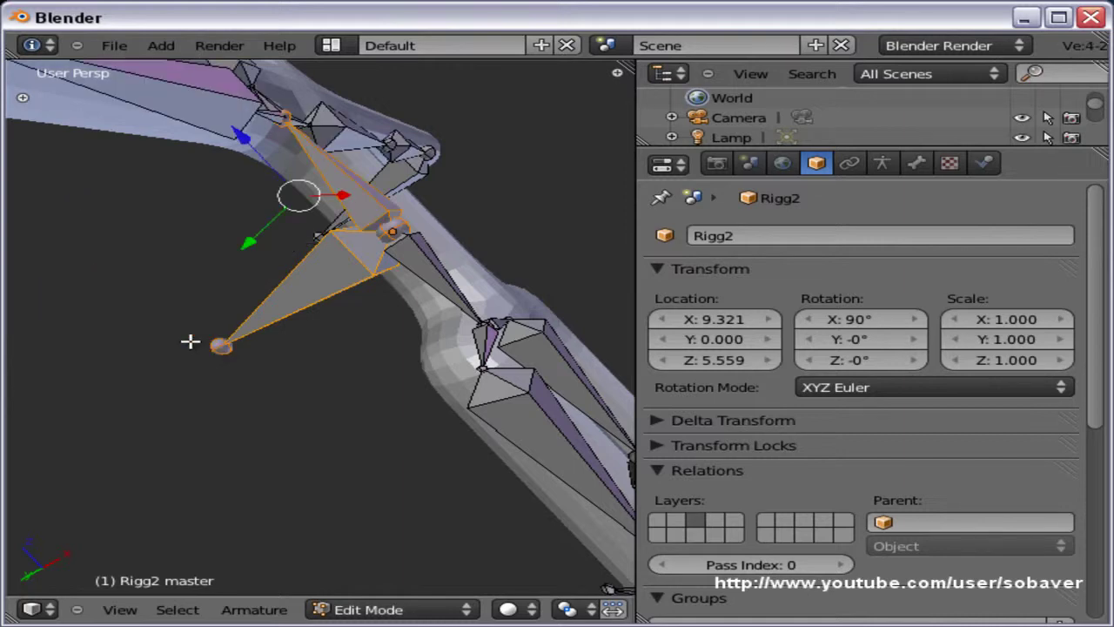
# Parent the spine bone Bone.000 to the master bone with Keep Offset
pyautogui.rightClick(364, 189)
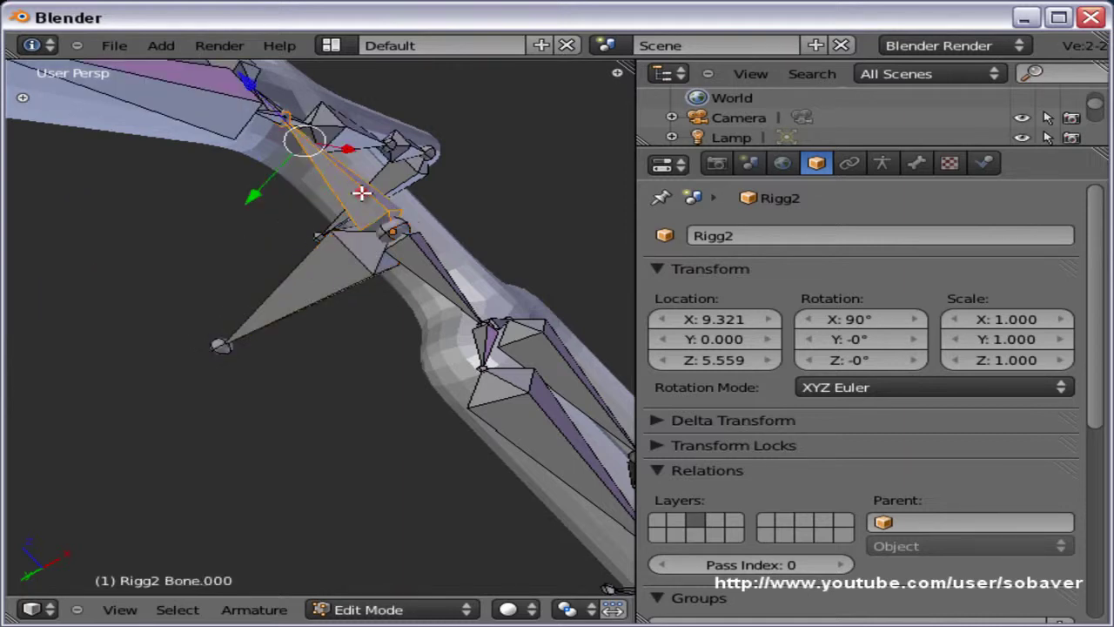
pyautogui.rightClick(350, 288)
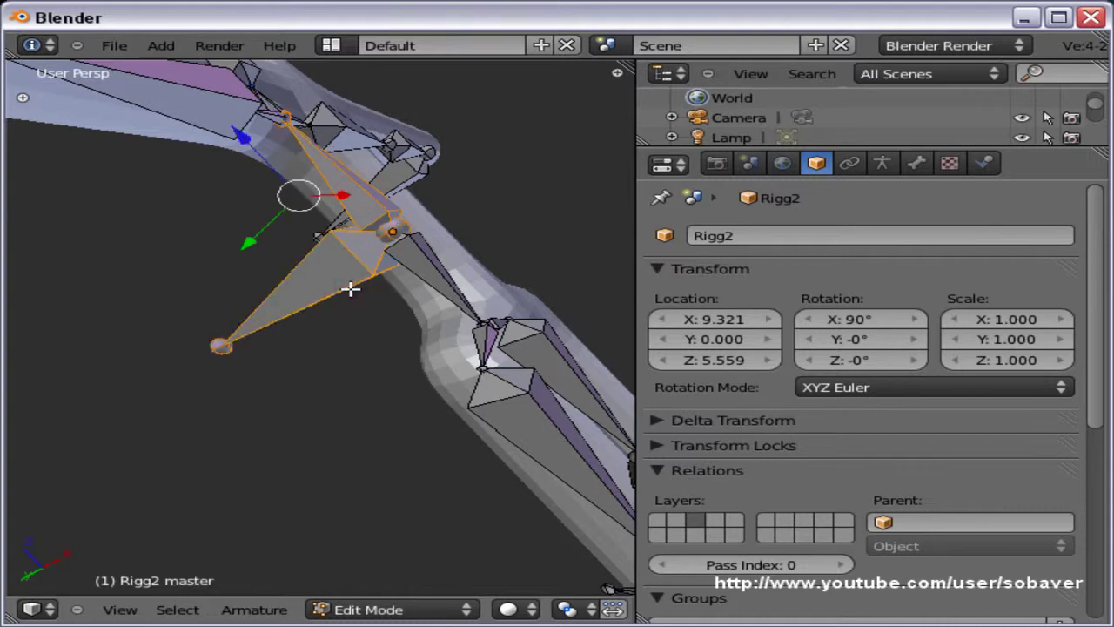
pyautogui.hotkey('ctrl', 'p')
pyautogui.click(348, 311)
# Return Rigg2 to Pose Mode and try moving the master bone to test the spine's parenting
pyautogui.press('Tab')
pyautogui.rightClick(319, 270)
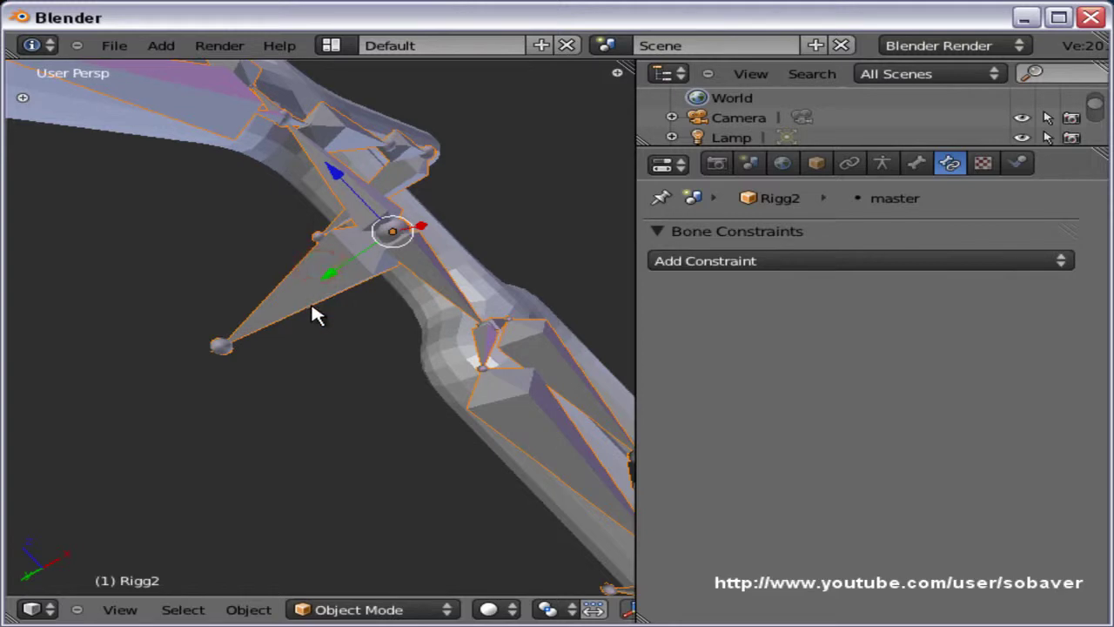
pyautogui.hotkey('ctrl', 'Tab')
pyautogui.moveTo(295, 305)
pyautogui.mouseDown(button='right')
pyautogui.moveTo(259, 269)
pyautogui.moveTo(183, 304)
pyautogui.moveTo(316, 361)
pyautogui.moveTo(269, 356)
pyautogui.moveTo(305, 349)
pyautogui.moveTo(279, 327)
pyautogui.moveTo(286, 348)
pyautogui.moveTo(279, 310)
pyautogui.mouseUp(button='right')
pyautogui.rightClick(325, 267)
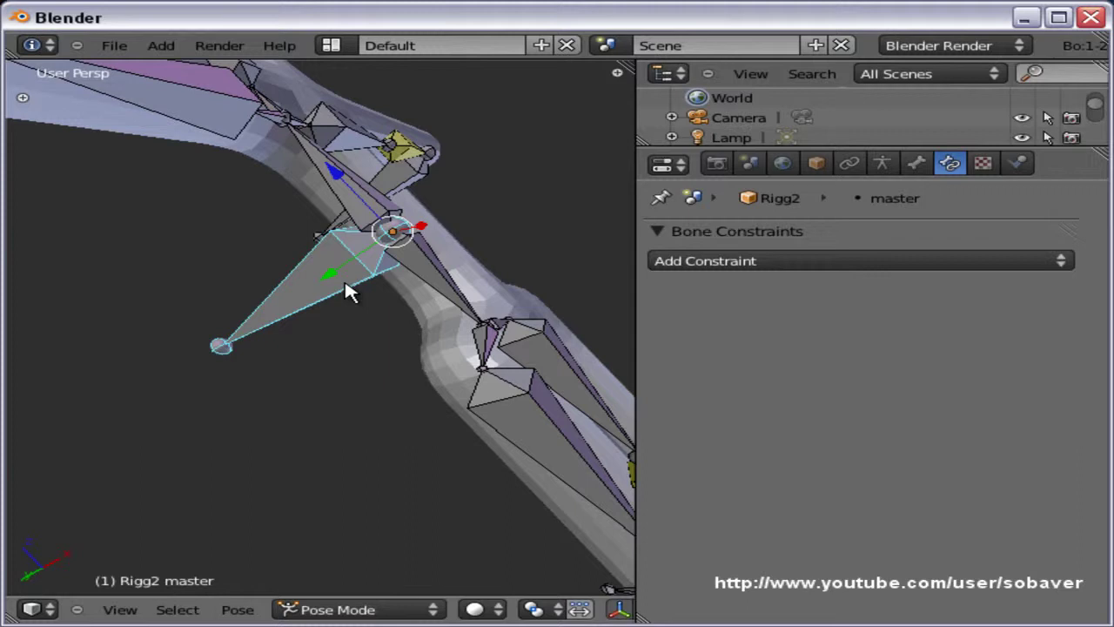
# In Edit Mode, parent the pelvis bone named Bone to the master bone with Keep Offset
pyautogui.rightClick(435, 293)
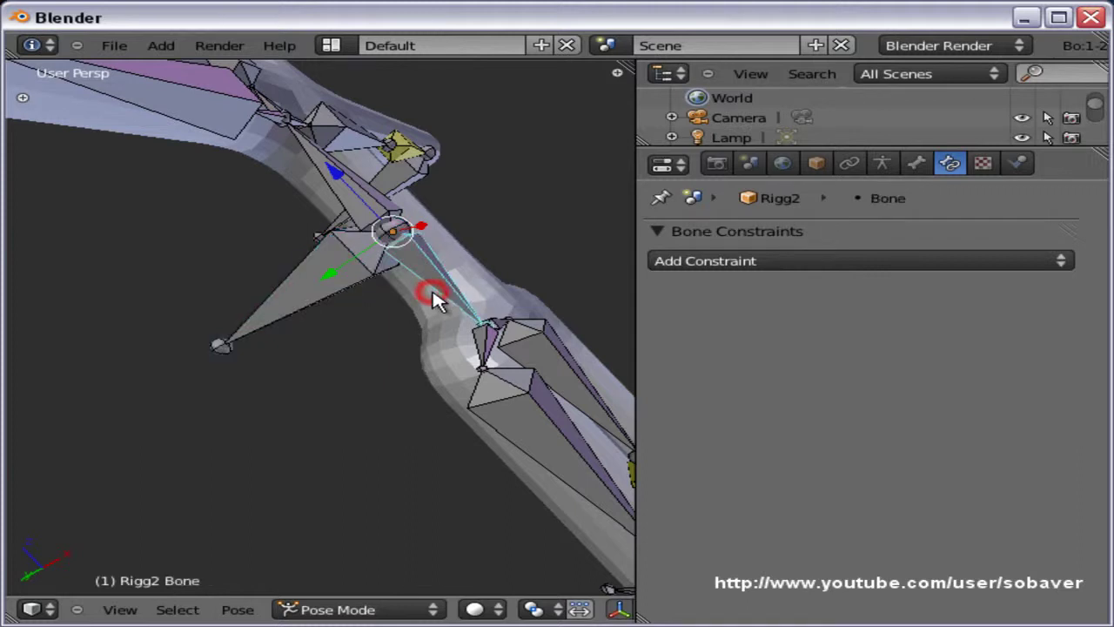
pyautogui.press('Tab')
pyautogui.rightClick(427, 269)
pyautogui.keyDown('shift'); pyautogui.rightClick(320, 291); pyautogui.keyUp('shift')
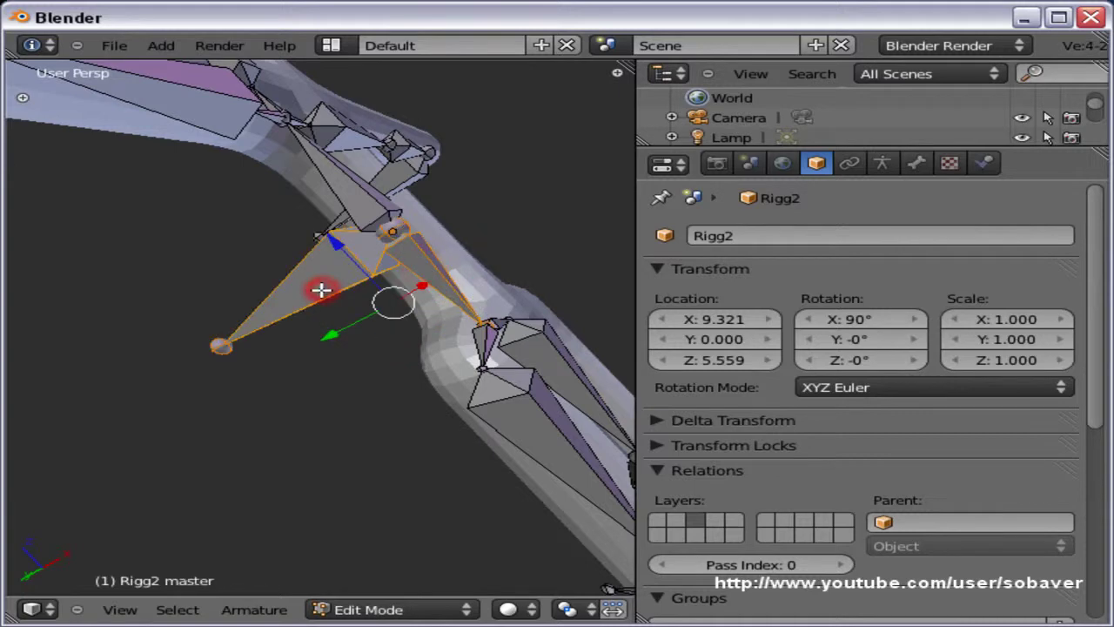
pyautogui.hotkey('ctrl', 'p')
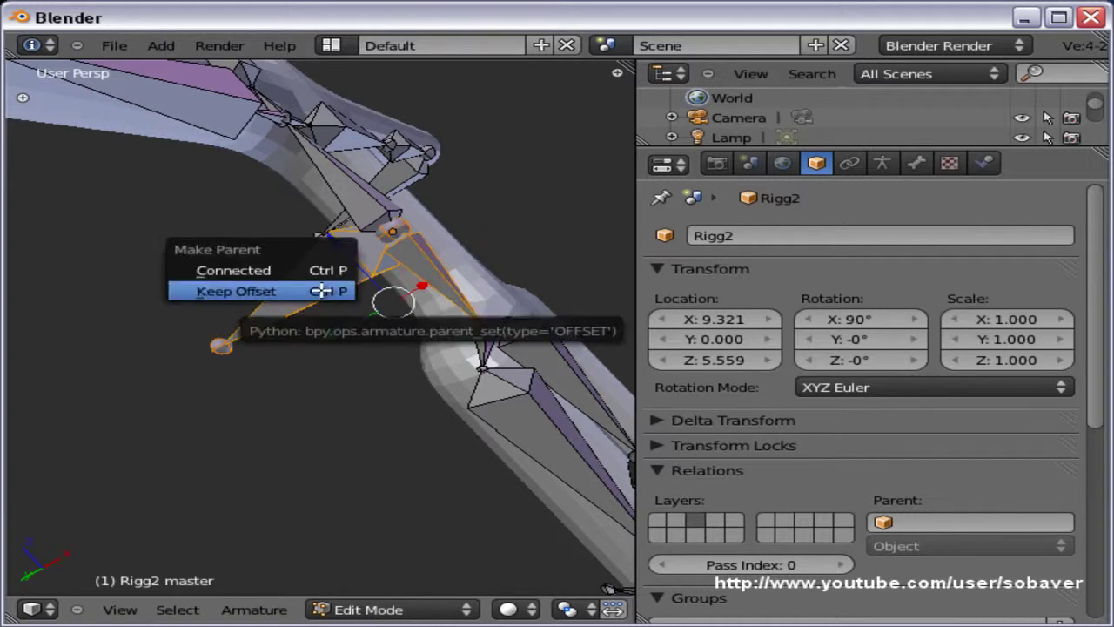
pyautogui.click(322, 291)
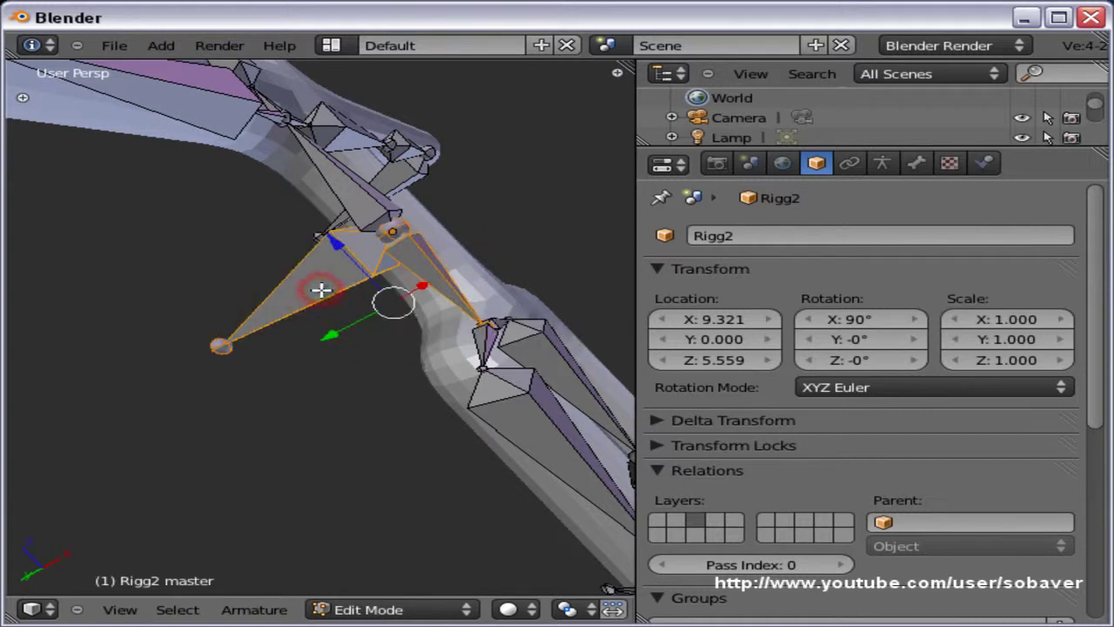
# Switch Rigg2 to Pose Mode and try moving the master bone to test the whole body's response
pyautogui.moveTo(318, 287); pyautogui.dragTo(346, 284, button='middle')
pyautogui.hotkey('ctrl', 'Tab')
pyautogui.press('g')
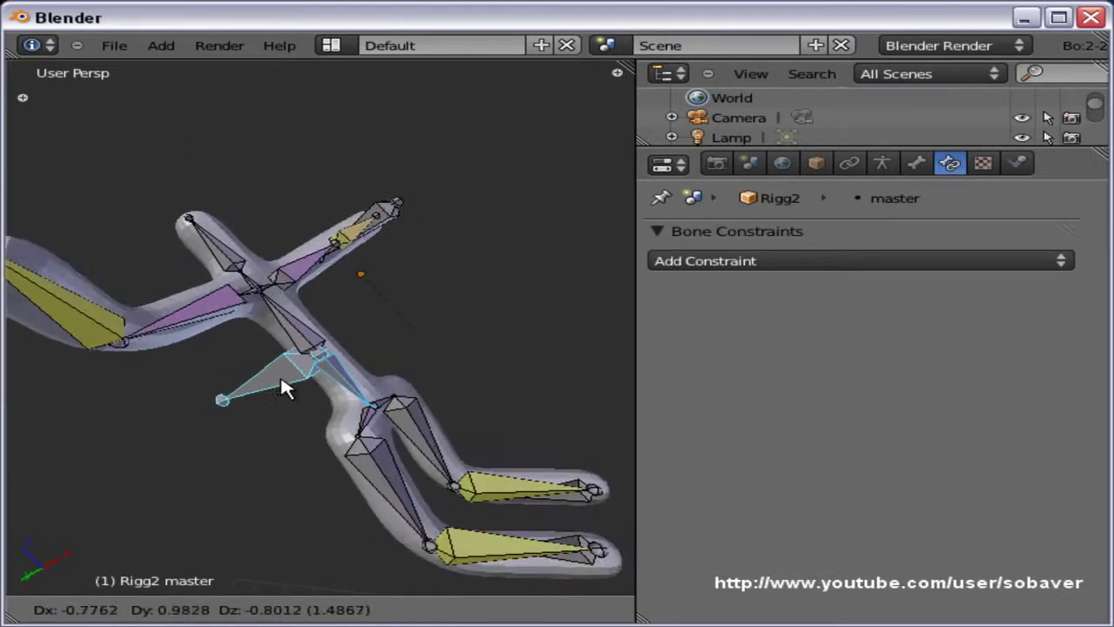
pyautogui.rightClick(307, 336)
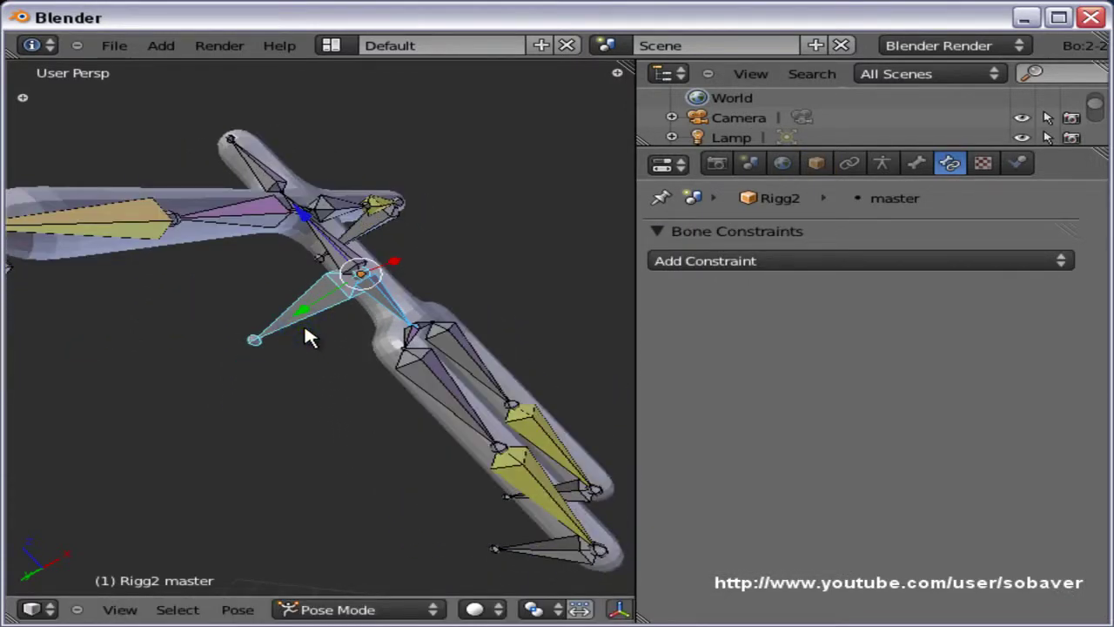